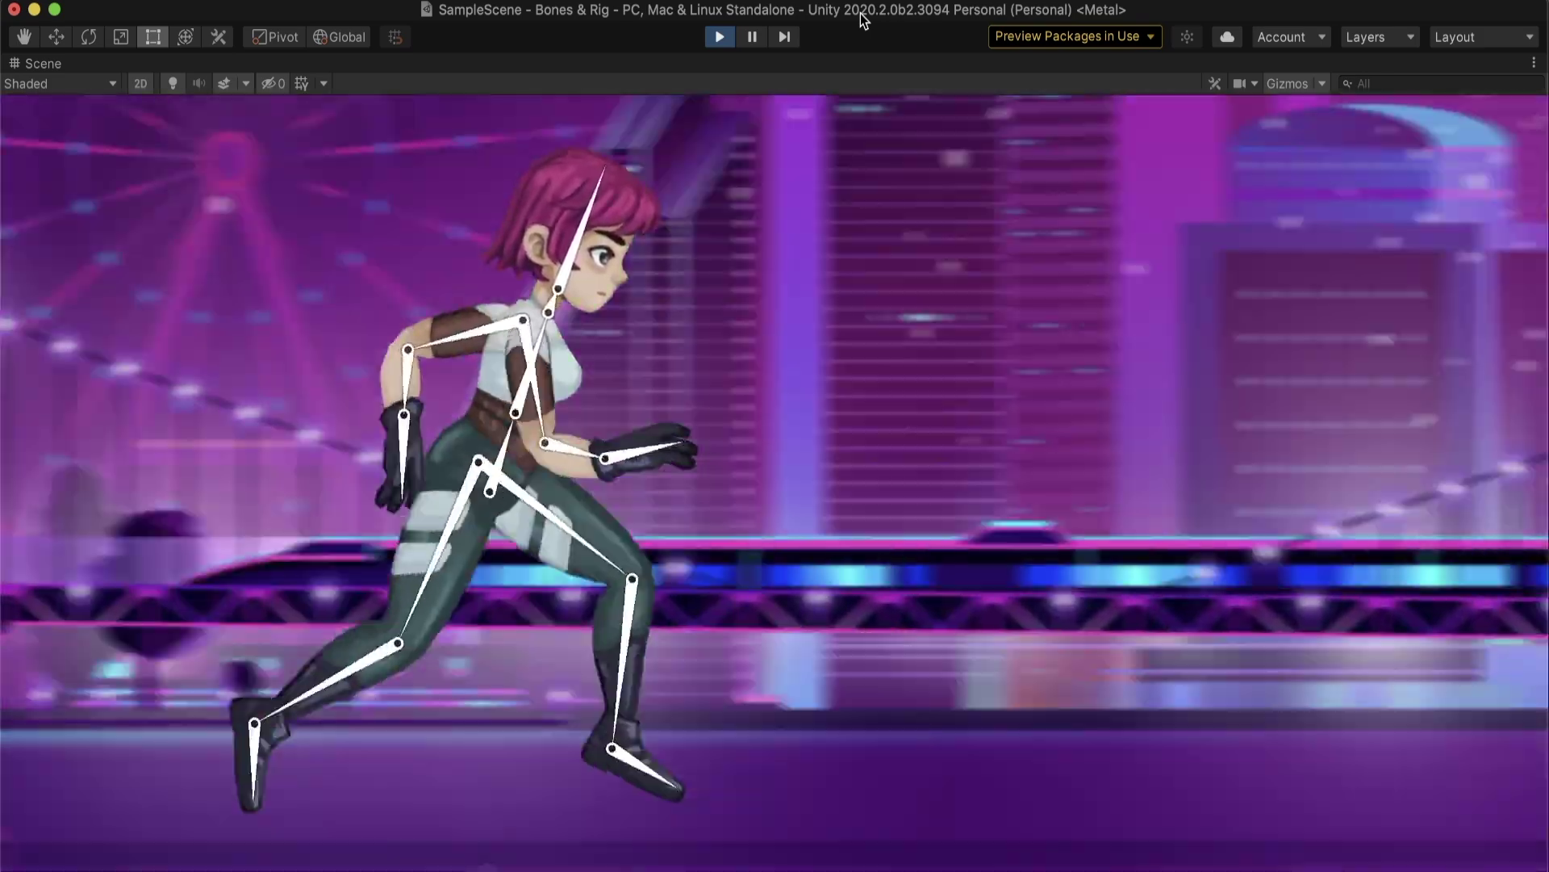
{"action": "scroll", "coordinate": [622, 709], "scroll_direction": "up", "scroll_amount": 5}
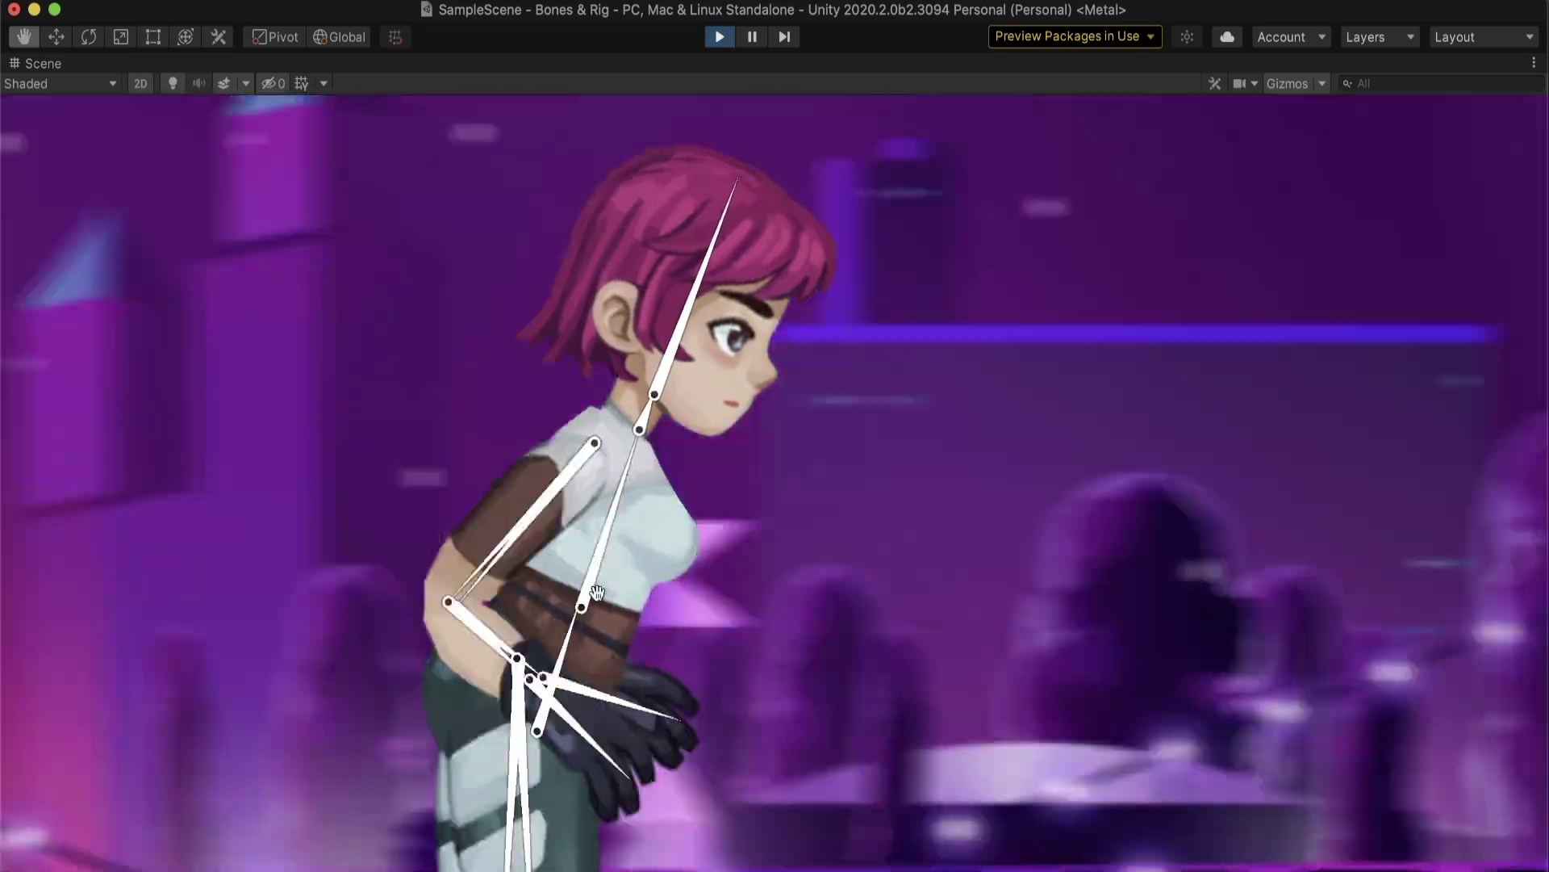
{"action": "middle_click_drag", "start_coordinate": [613, 646], "coordinate": [731, 341]}
{"action": "scroll", "coordinate": [731, 340], "scroll_direction": "down", "scroll_amount": 5}
{"action": "key", "text": "shift+space"}
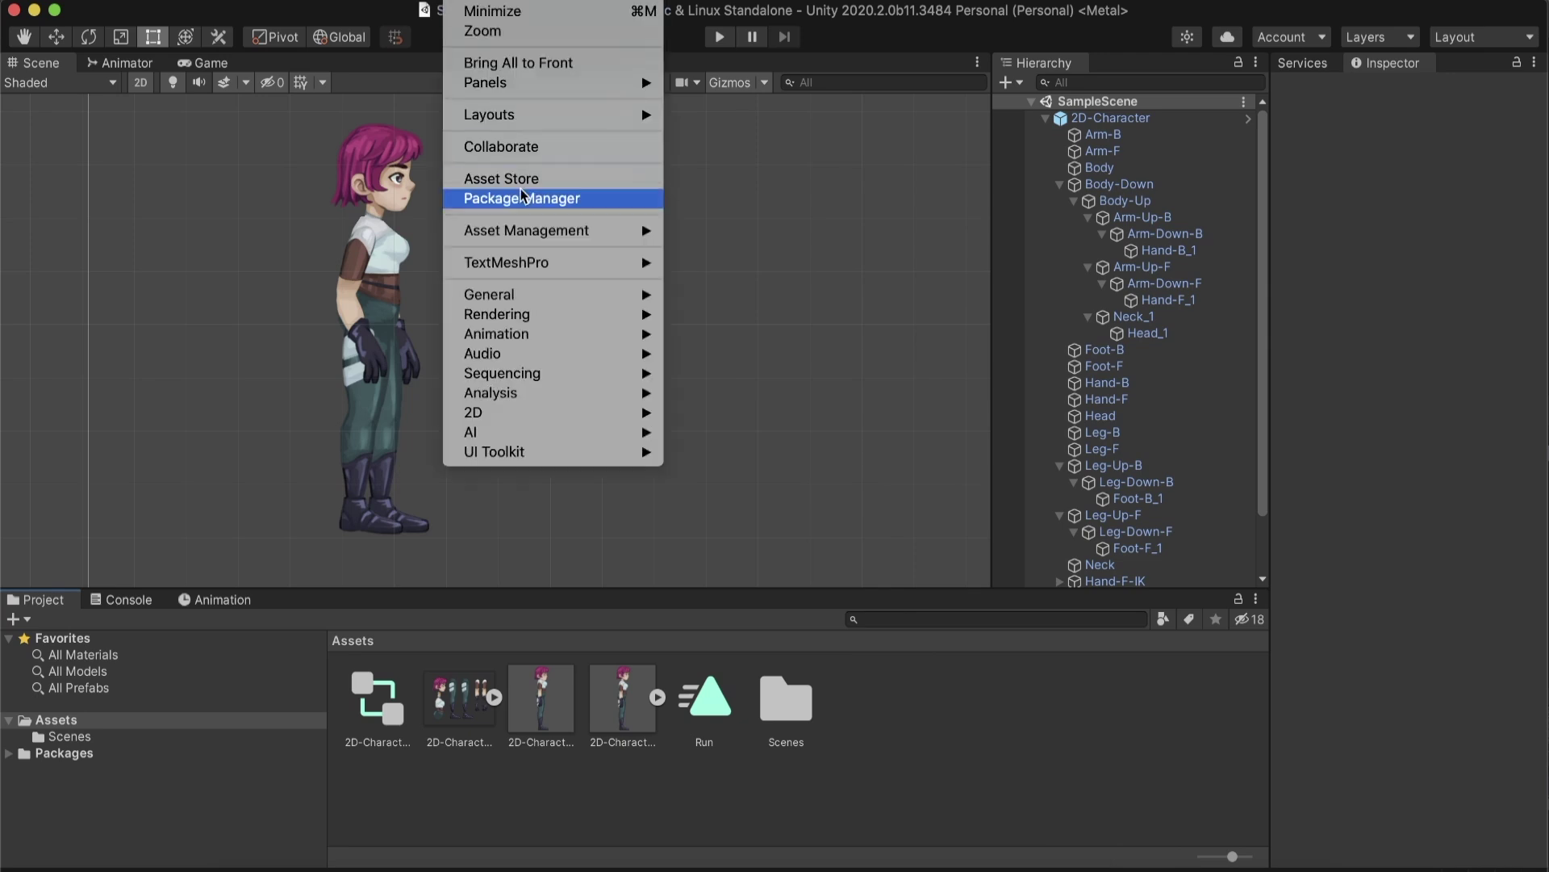
Open the Package Manager and examine the 2D Animation package and its version details.
{"action": "left_click", "coordinate": [526, 199]}
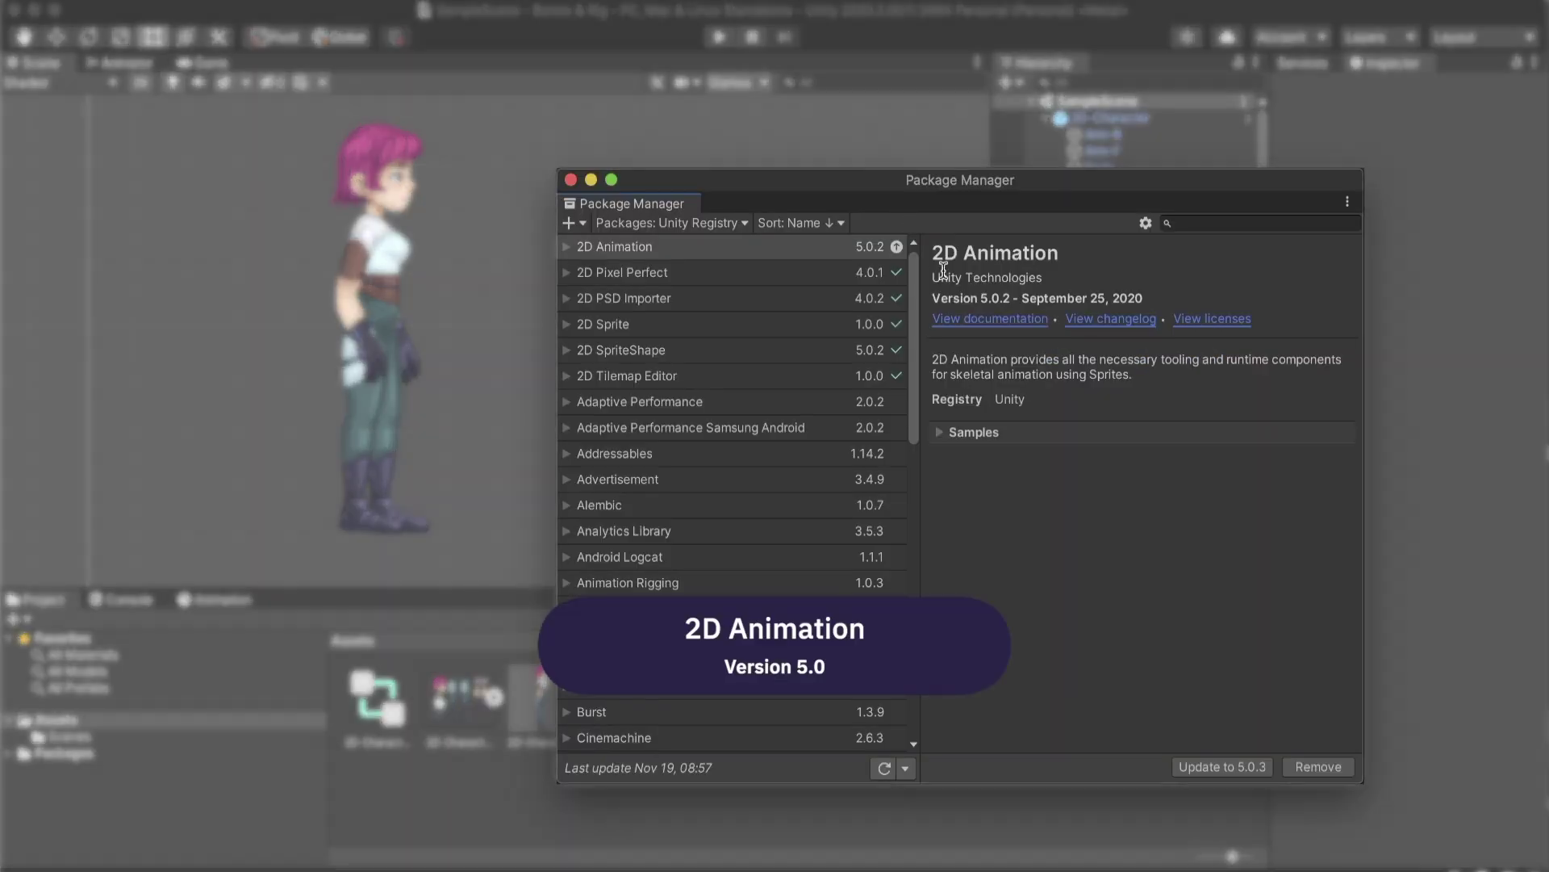
{"action": "left_click", "coordinate": [767, 301]}
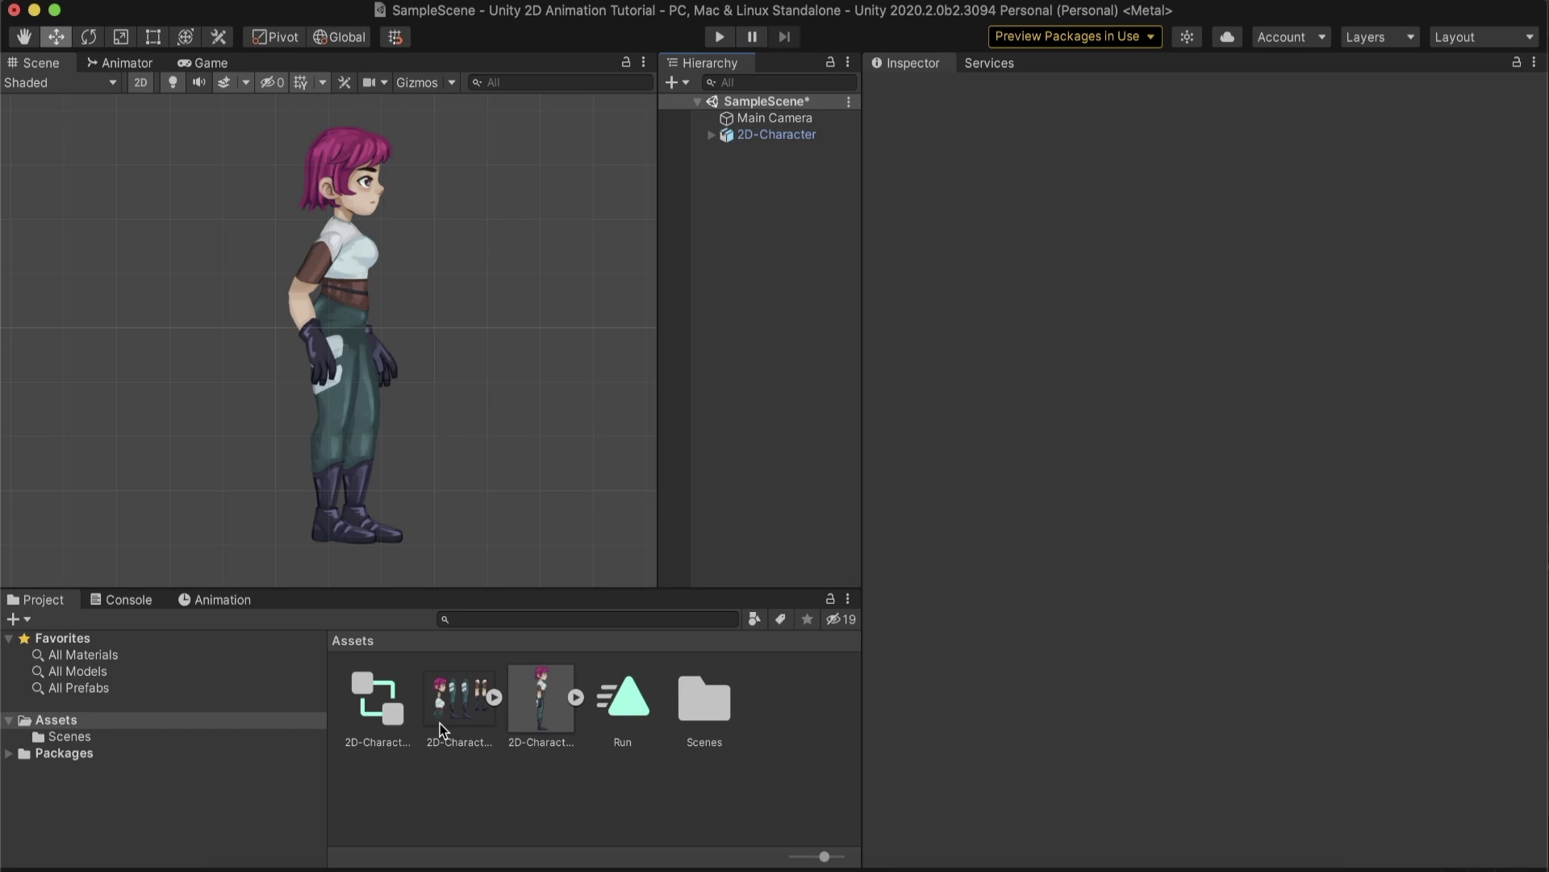
Compare the import settings and previews of the 2D-Character.png sprite sheet and the layered 2D-Character.psb file.
{"action": "left_click", "coordinate": [446, 713]}
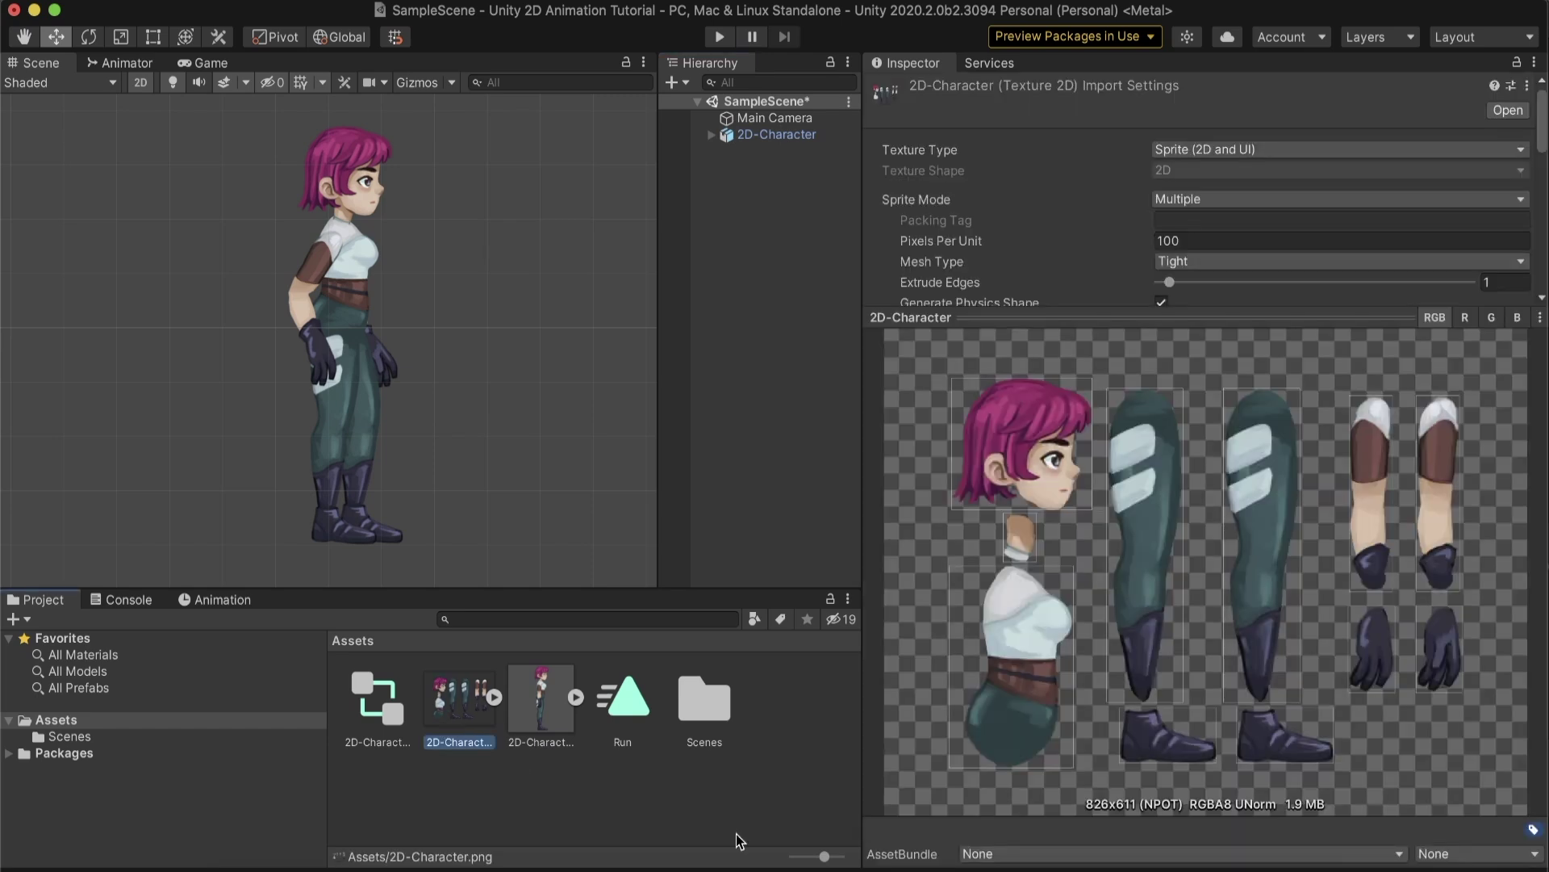
{"action": "left_click", "coordinate": [555, 713]}
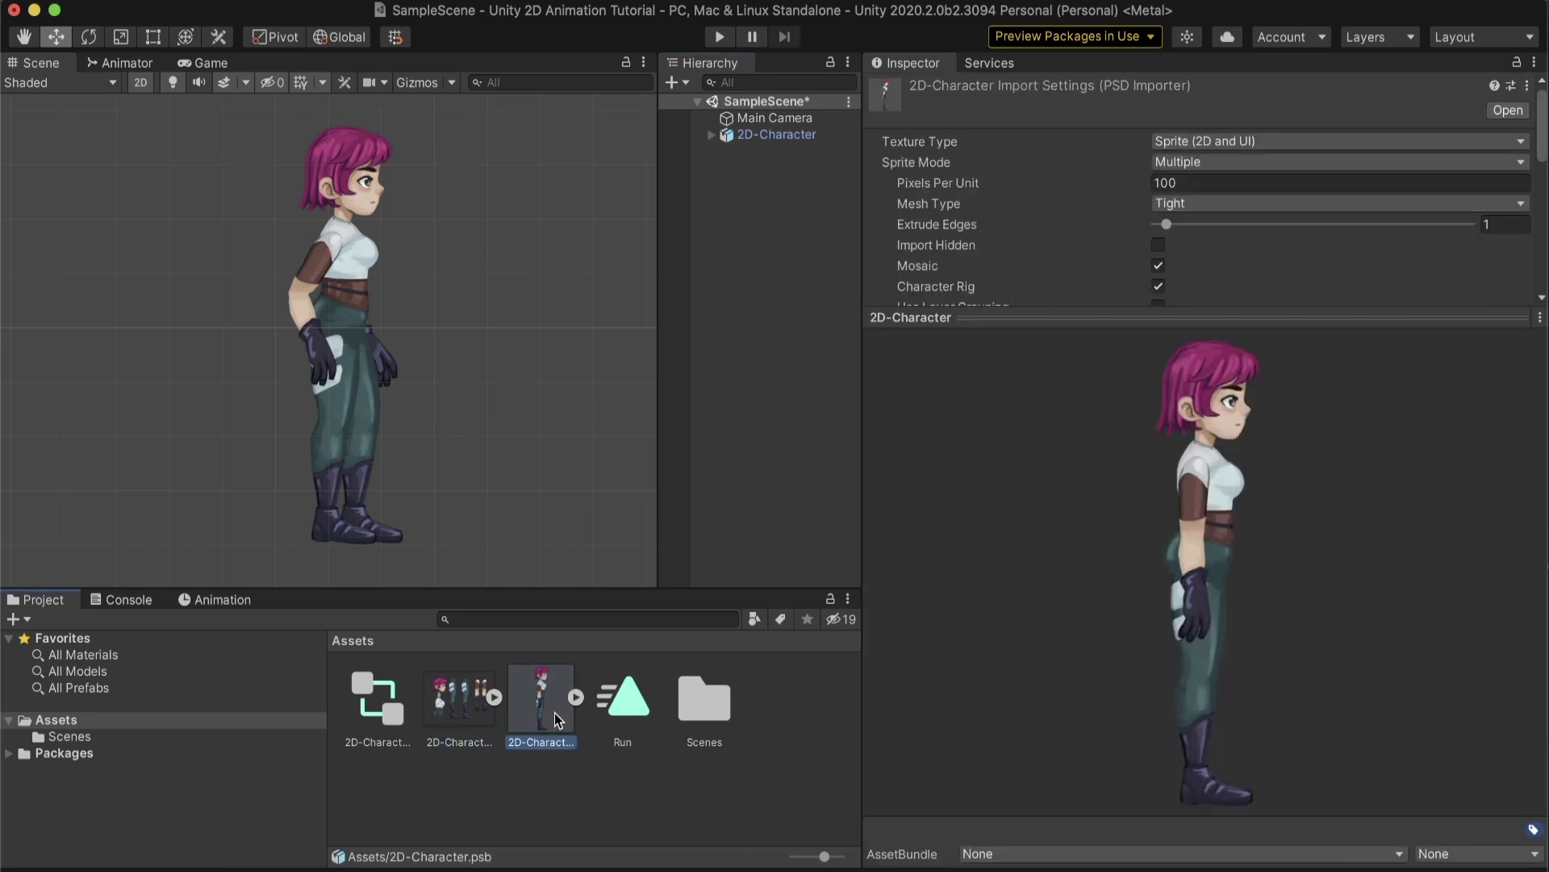
{"action": "left_click", "coordinate": [449, 705]}
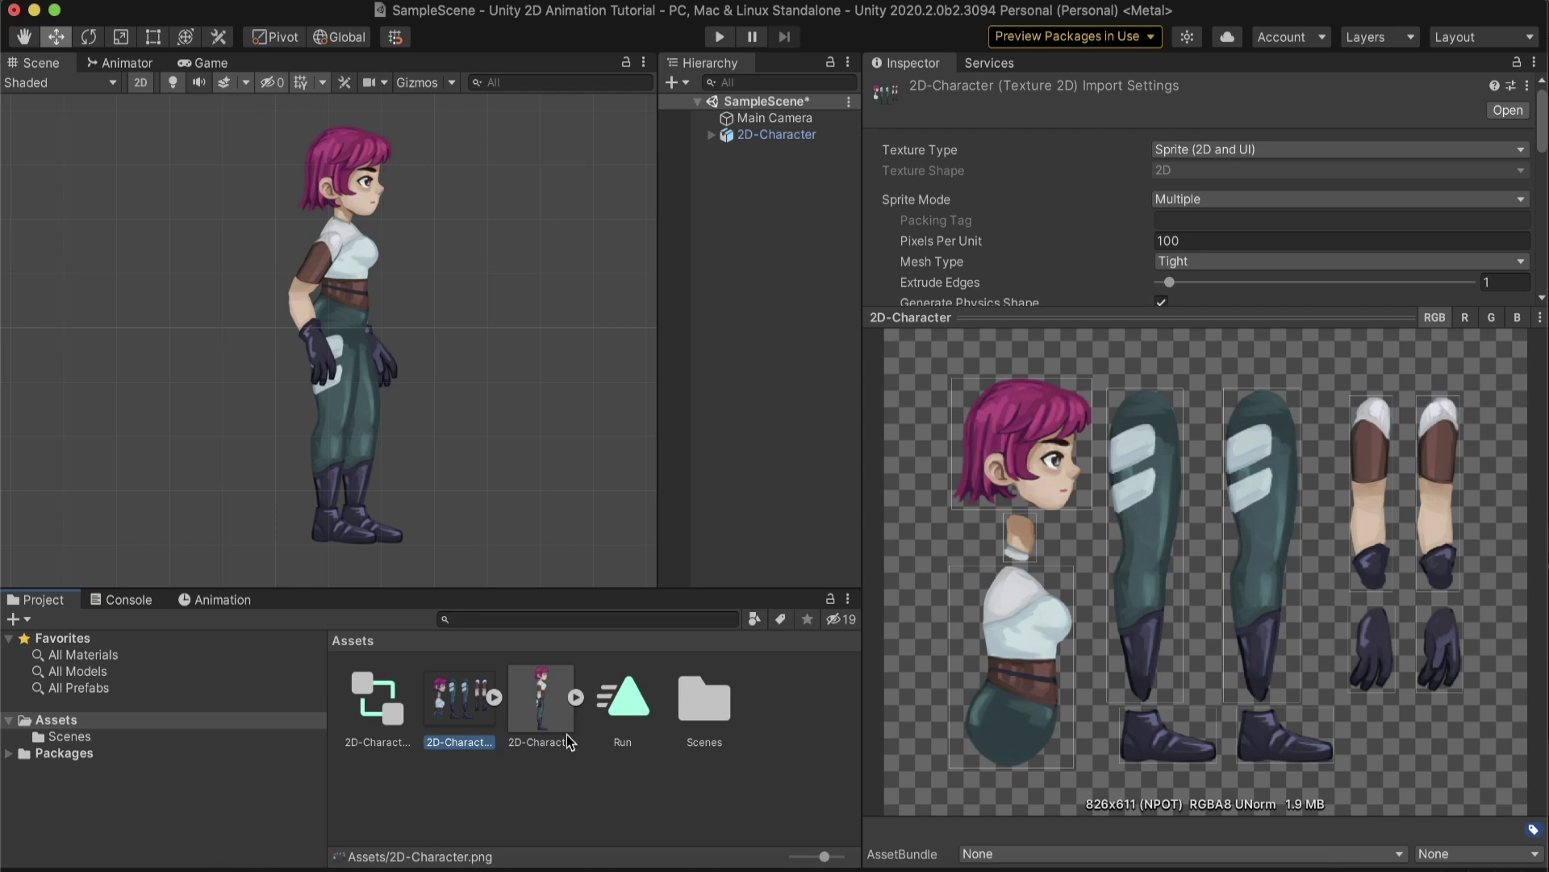
{"action": "left_click", "coordinate": [552, 717]}
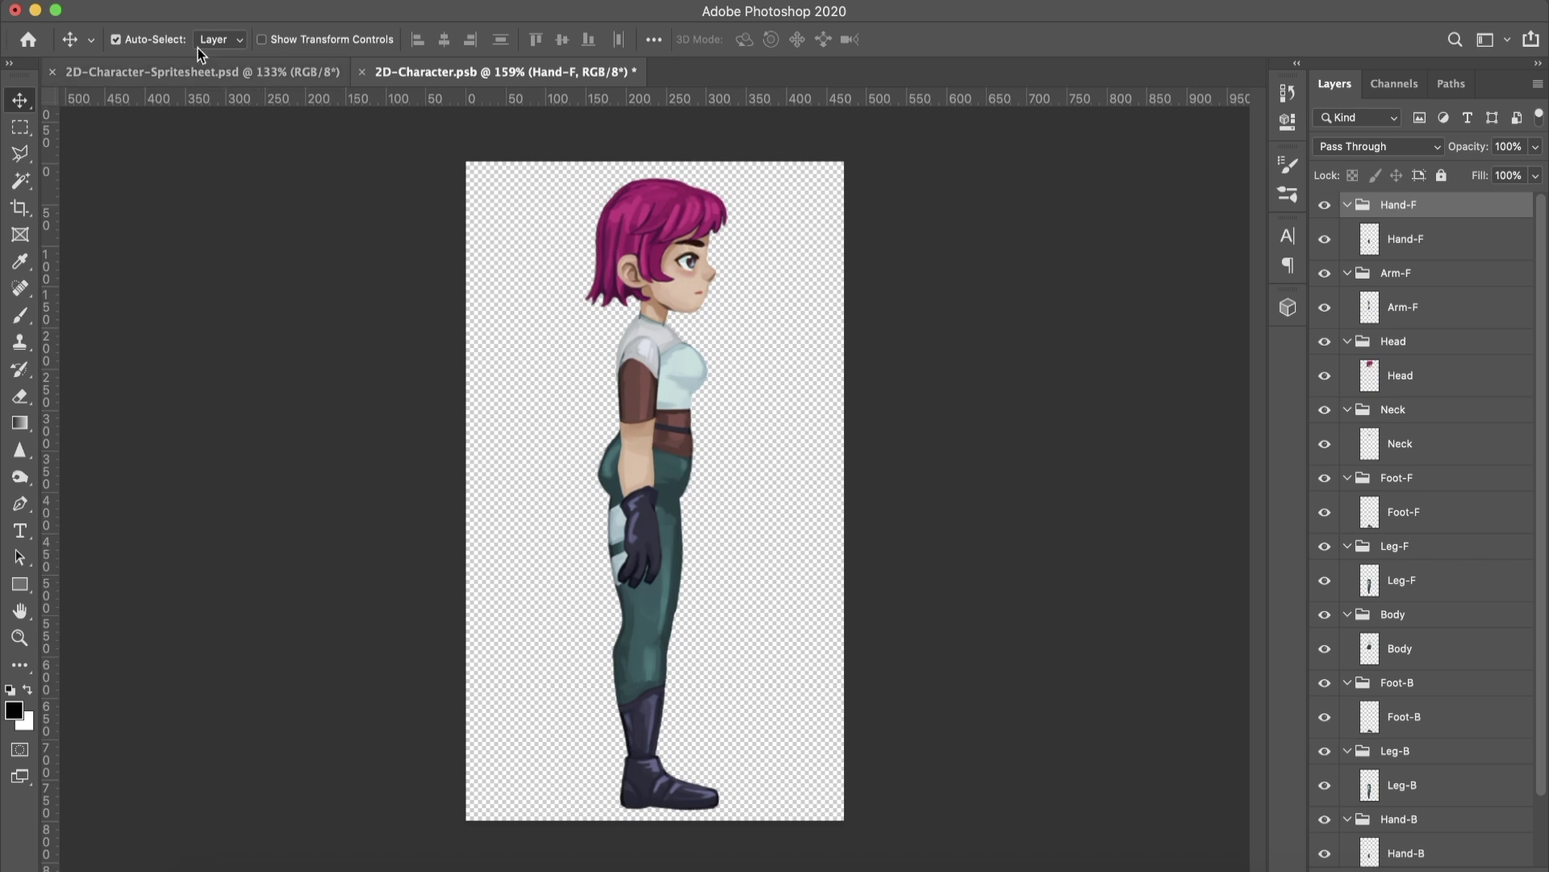
Check the Large Document Format option in the save settings for 2D-Character.psb in Photoshop.
{"action": "left_click", "coordinate": [157, 1]}
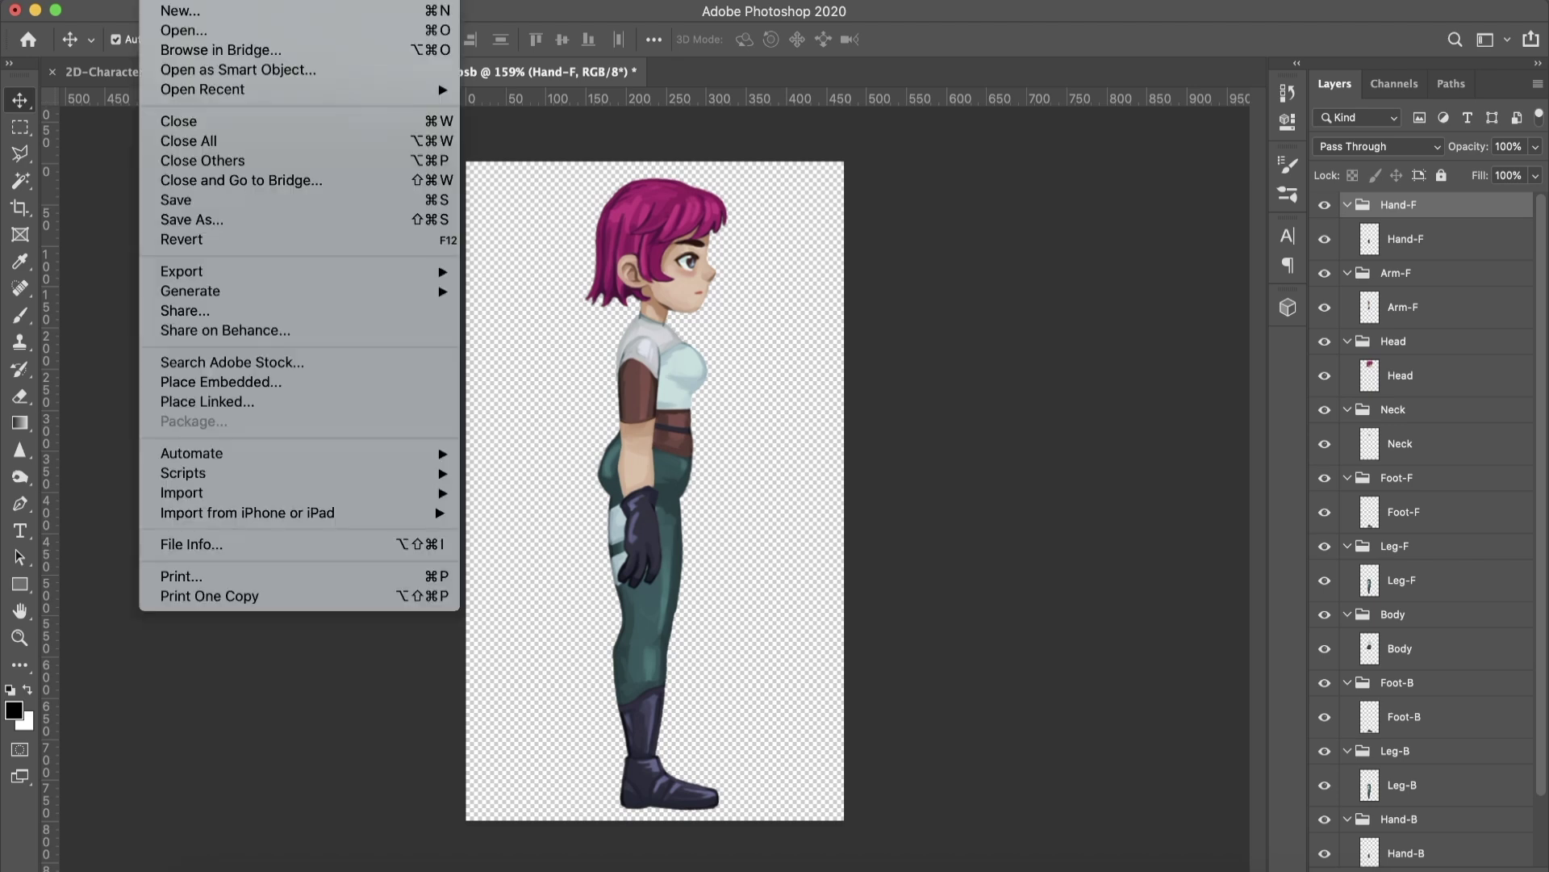
{"action": "left_click", "coordinate": [202, 220]}
{"action": "left_click", "coordinate": [765, 495]}
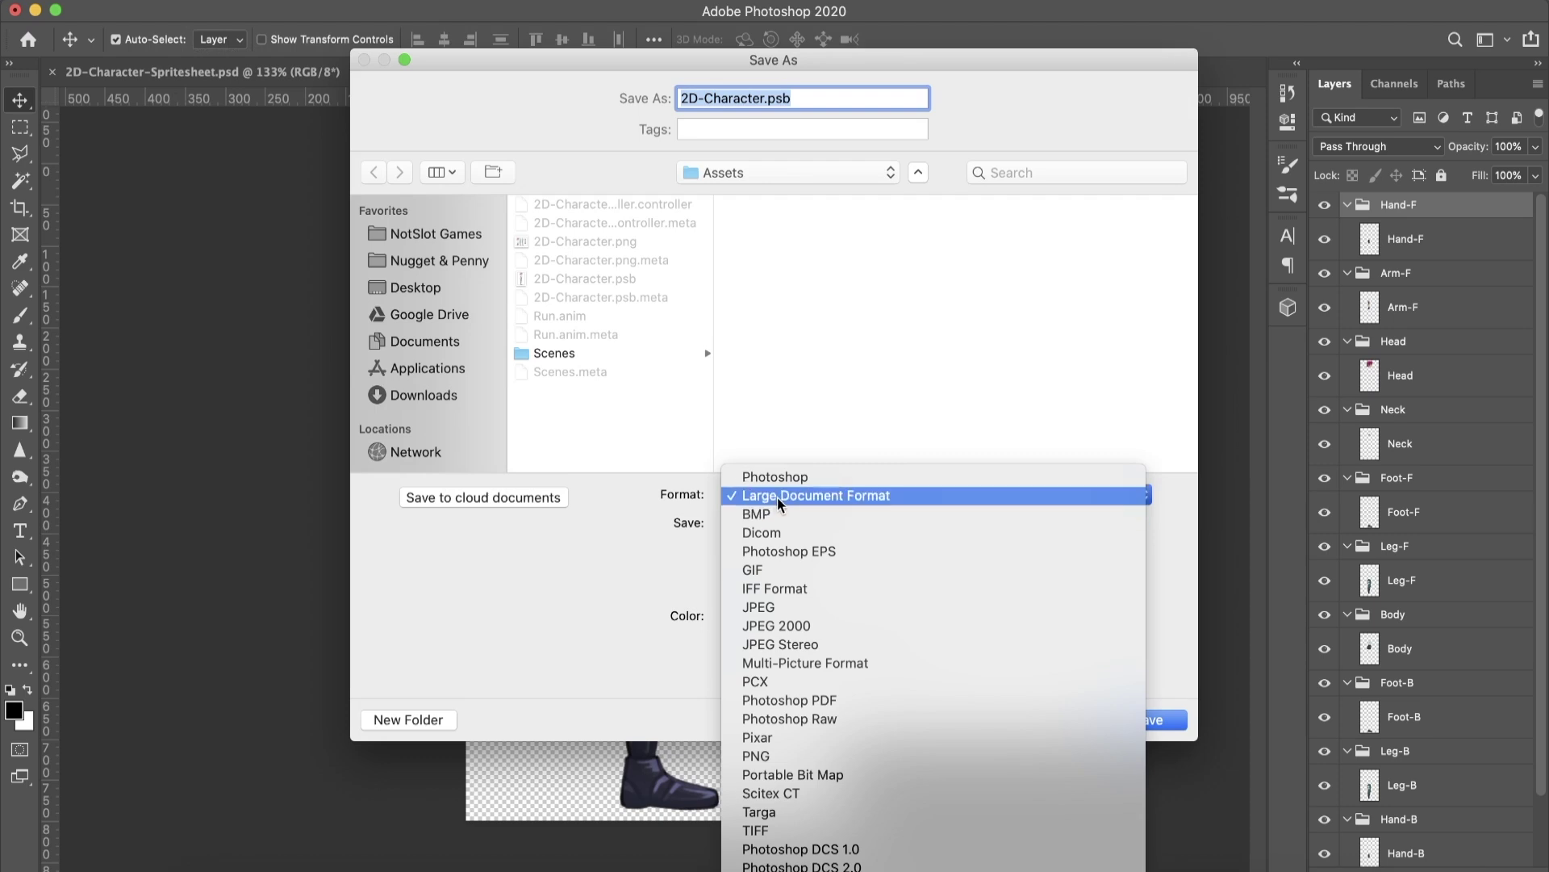
{"action": "left_click", "coordinate": [778, 496]}
{"action": "left_click", "coordinate": [1049, 717]}
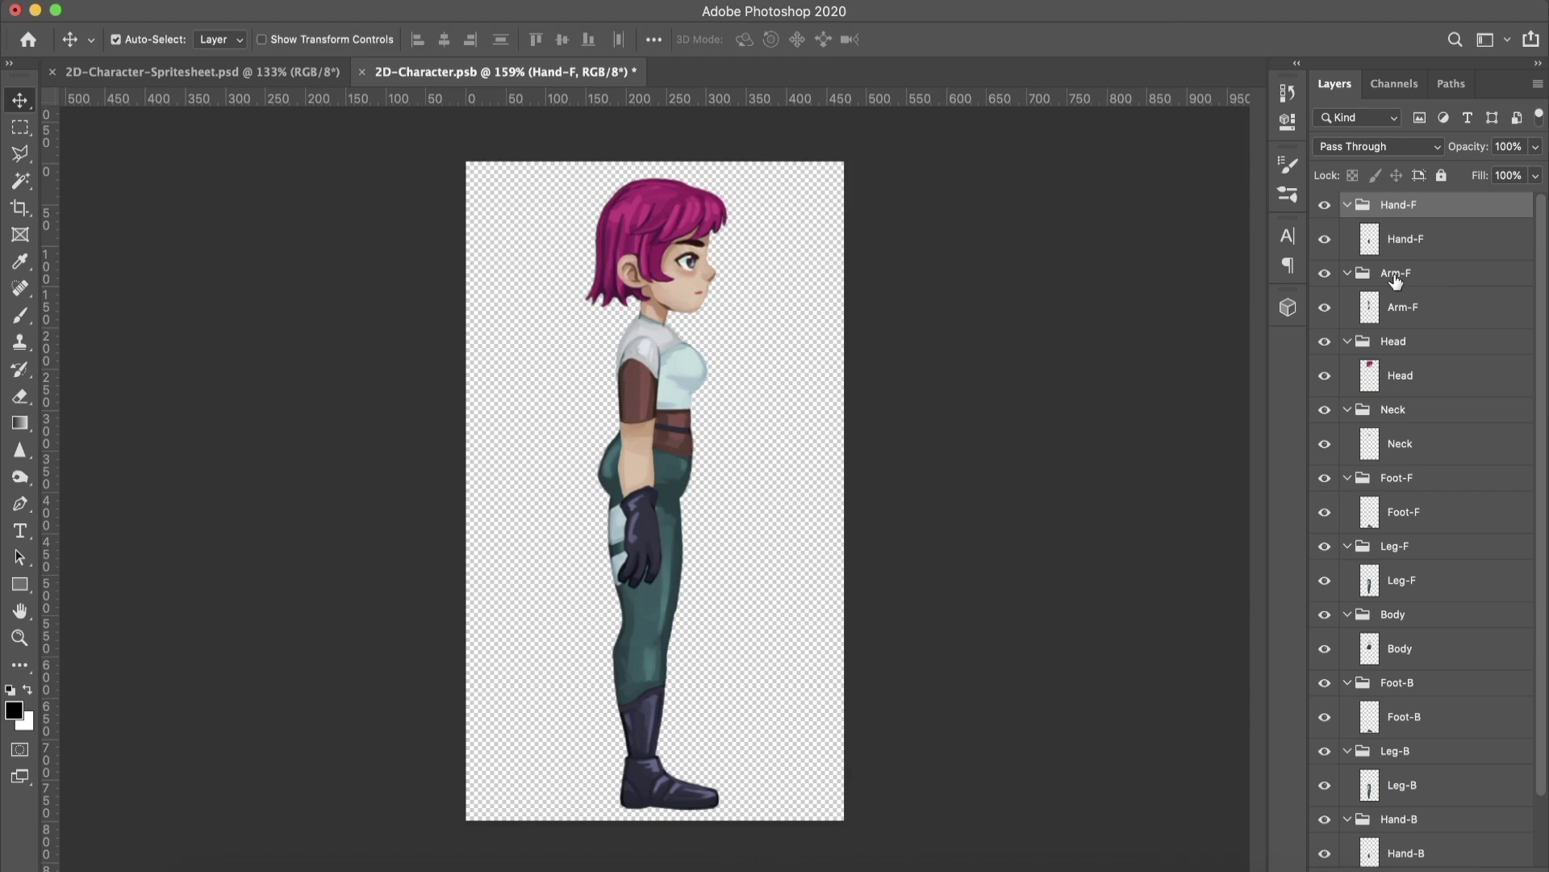
Hide and reshow the Hand-F, Head and Foot-F layers and the Neck group to see each body part separately.
{"action": "left_click", "coordinate": [1325, 239]}
{"action": "left_click", "coordinate": [1325, 240]}
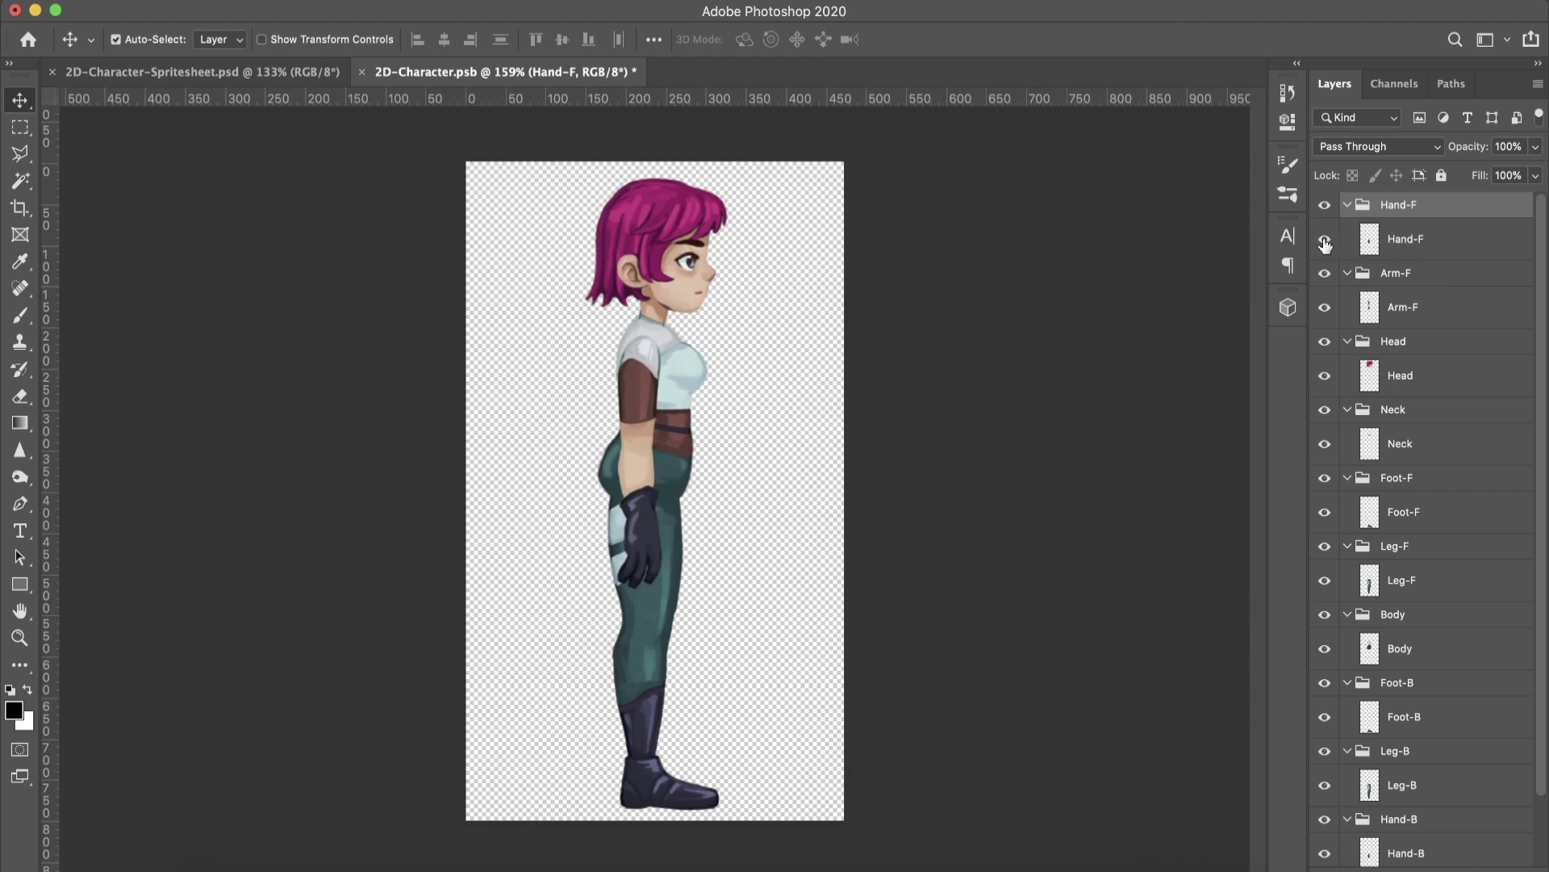
{"action": "left_click", "coordinate": [1325, 376]}
{"action": "left_click", "coordinate": [1325, 376]}
{"action": "left_click", "coordinate": [1325, 512]}
{"action": "left_click", "coordinate": [1325, 518]}
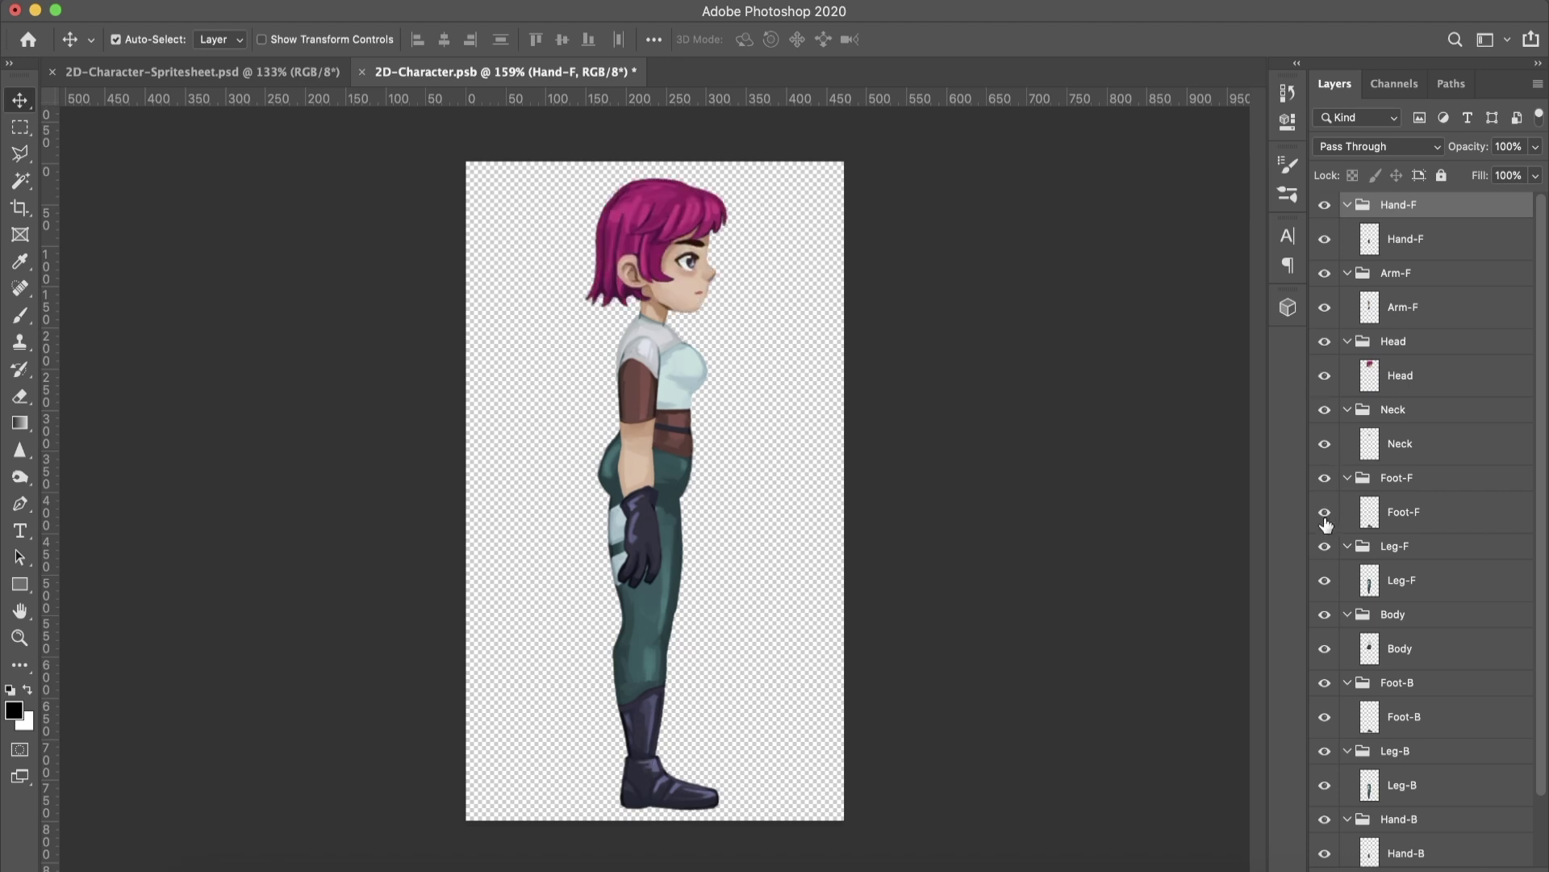
{"action": "left_click", "coordinate": [1325, 410]}
{"action": "left_click", "coordinate": [1325, 409]}
Collapse all the body-part layer groups, from Hand-F down to Arm-B.
{"action": "left_click", "coordinate": [1346, 409]}
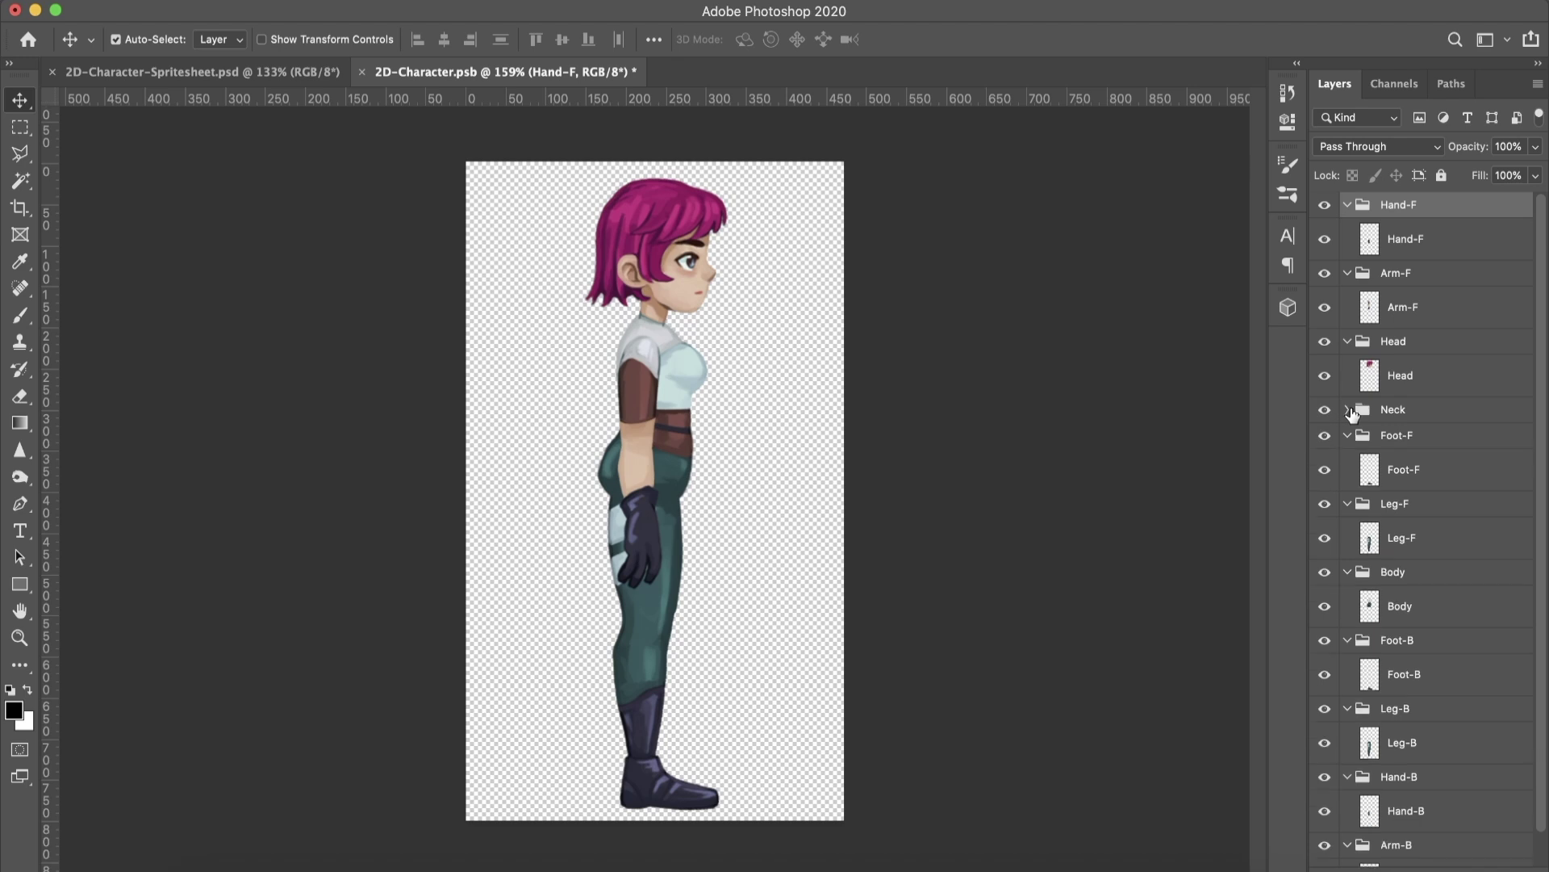
{"action": "left_click", "coordinate": [1347, 342]}
{"action": "left_click", "coordinate": [1347, 273]}
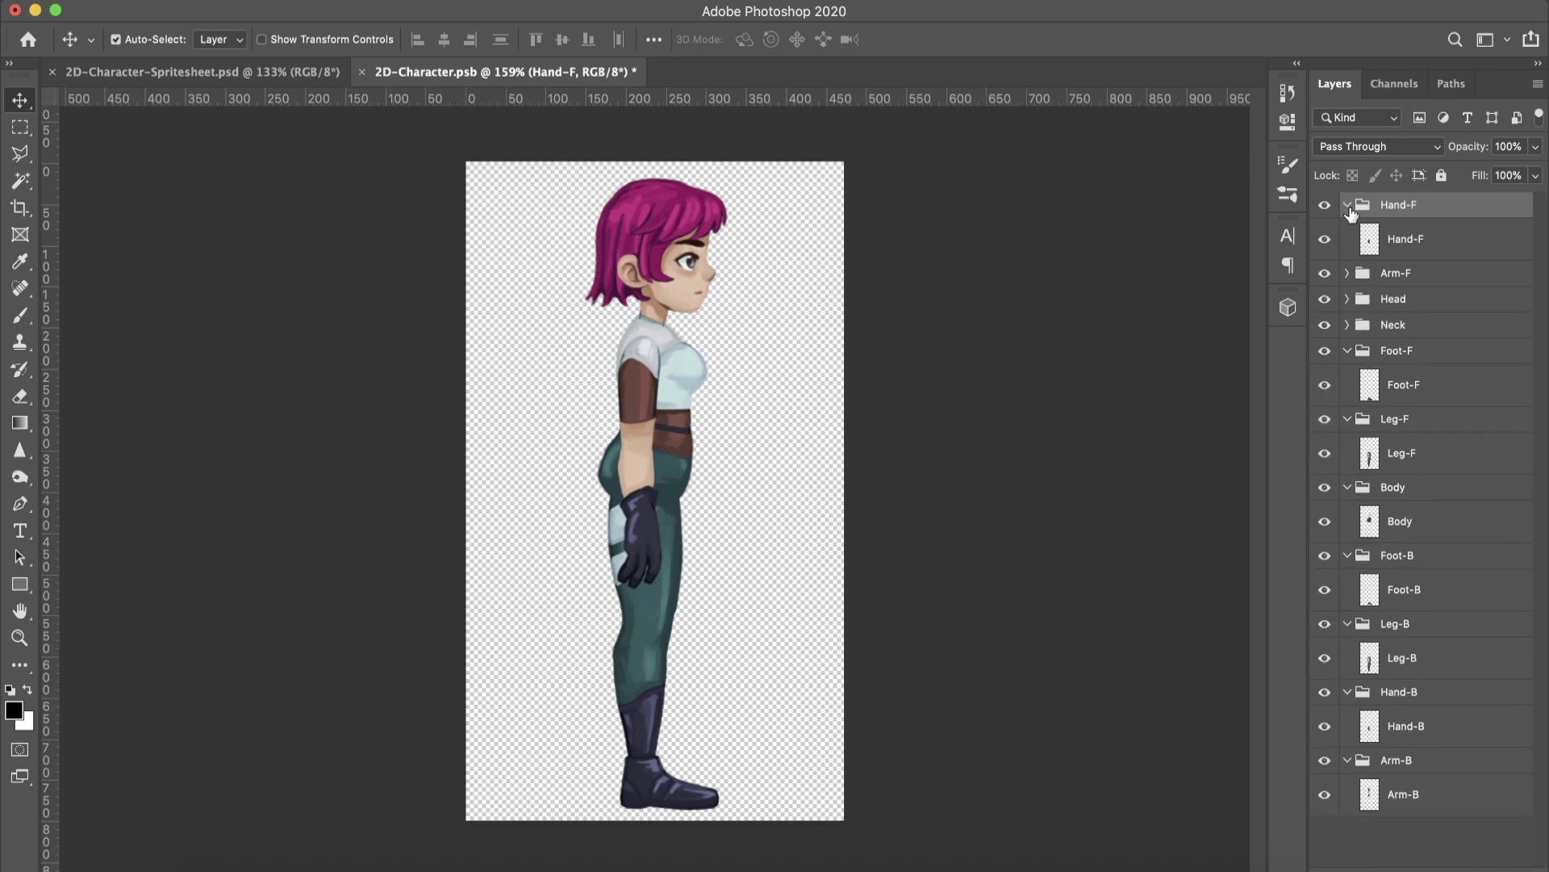
{"action": "left_click", "coordinate": [1347, 205]}
{"action": "left_click", "coordinate": [1347, 307]}
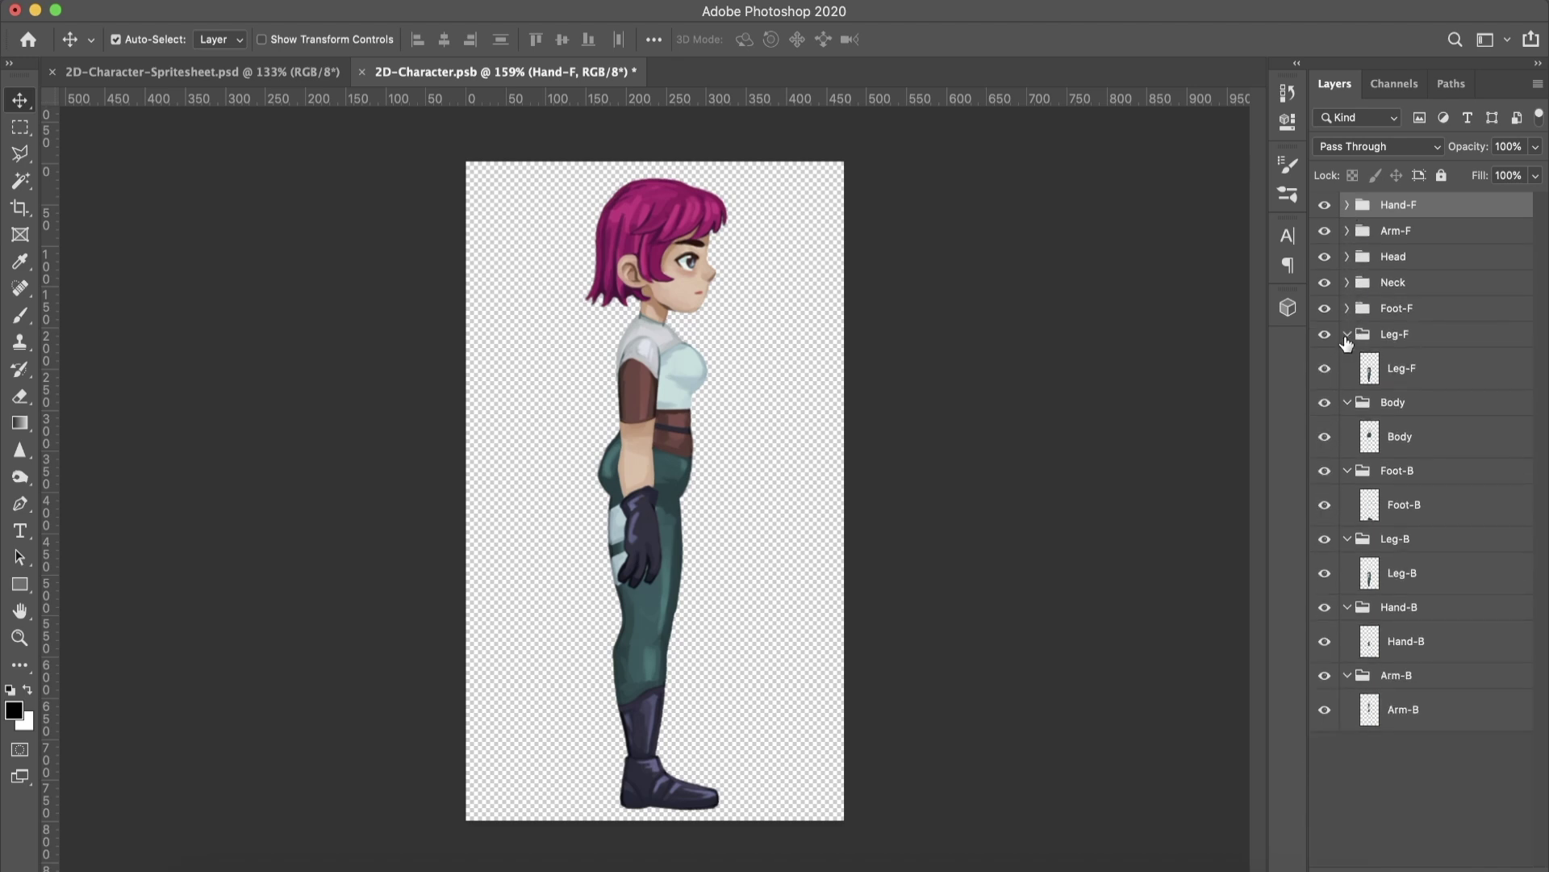
{"action": "left_click", "coordinate": [1347, 333]}
{"action": "left_click", "coordinate": [1347, 359]}
{"action": "left_click", "coordinate": [1347, 385]}
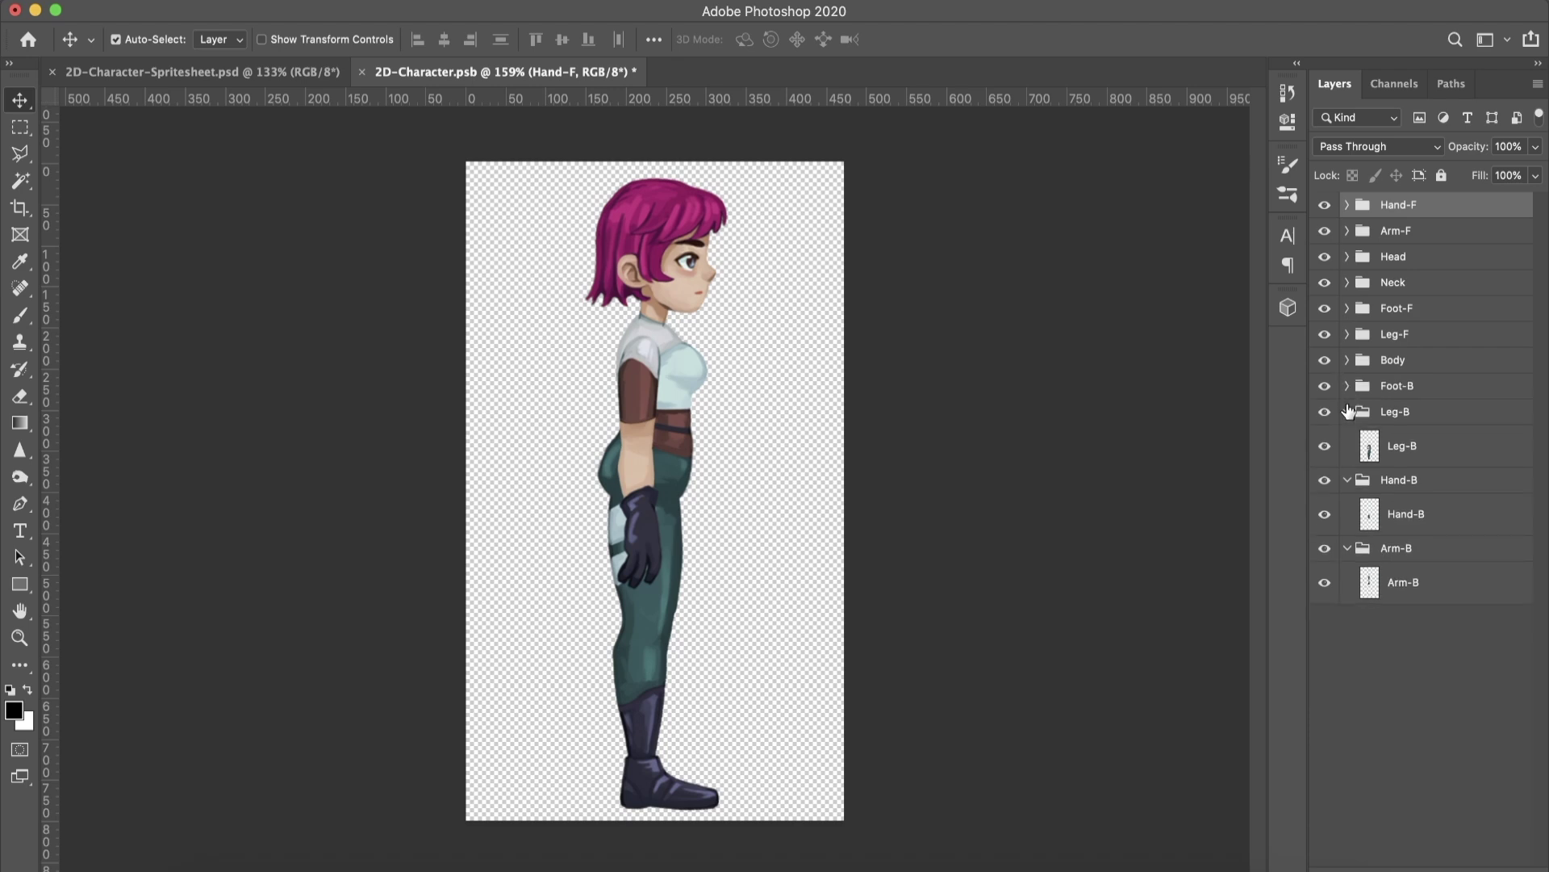
{"action": "left_click", "coordinate": [1347, 411]}
{"action": "left_click", "coordinate": [1347, 437]}
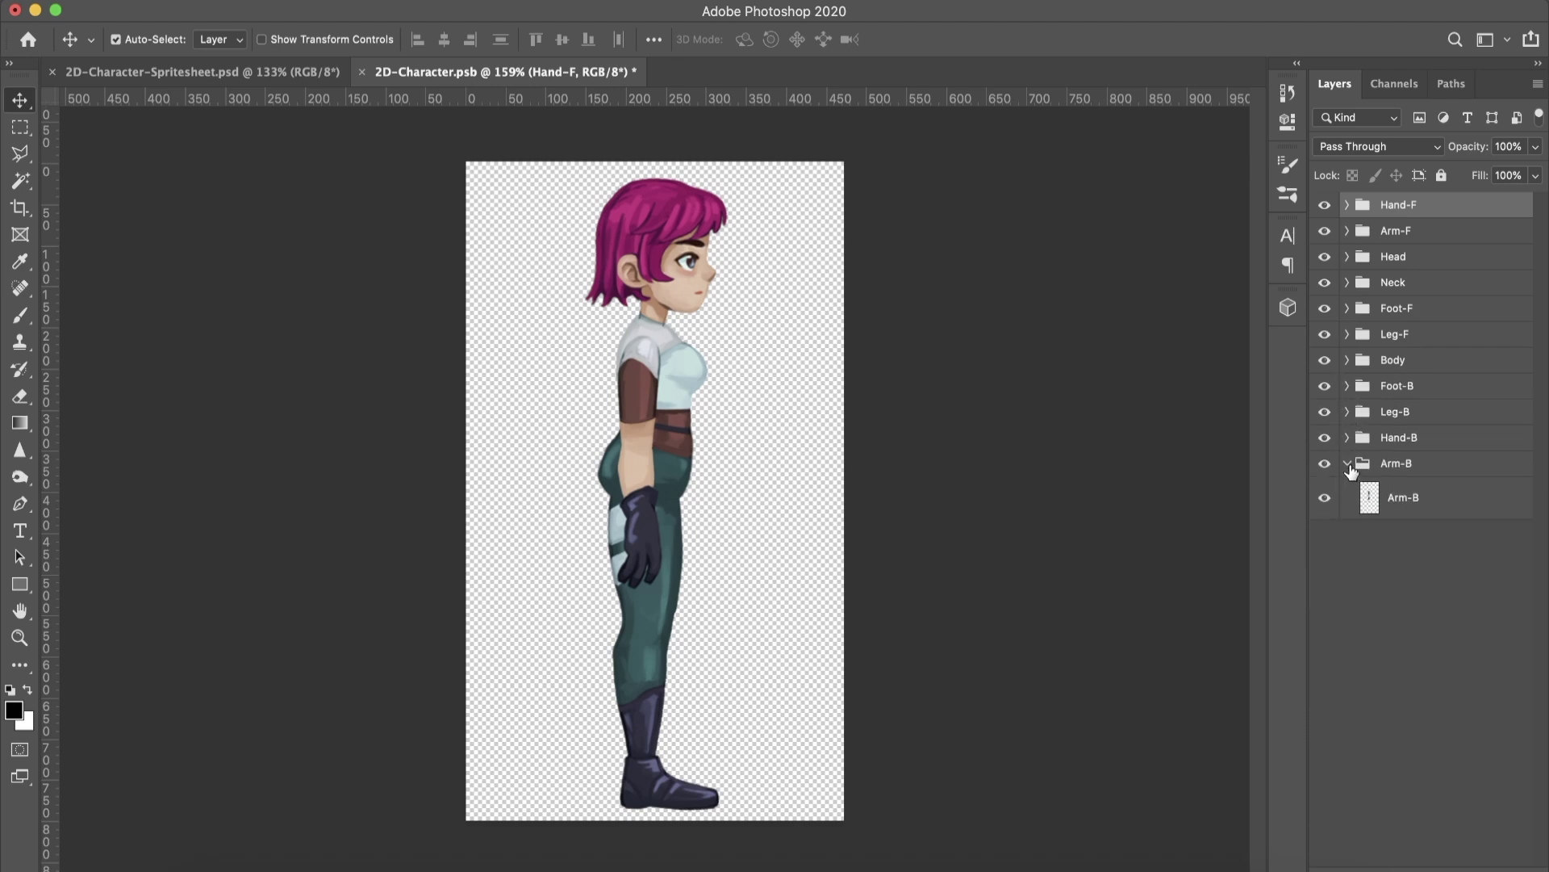
{"action": "left_click", "coordinate": [1347, 463]}
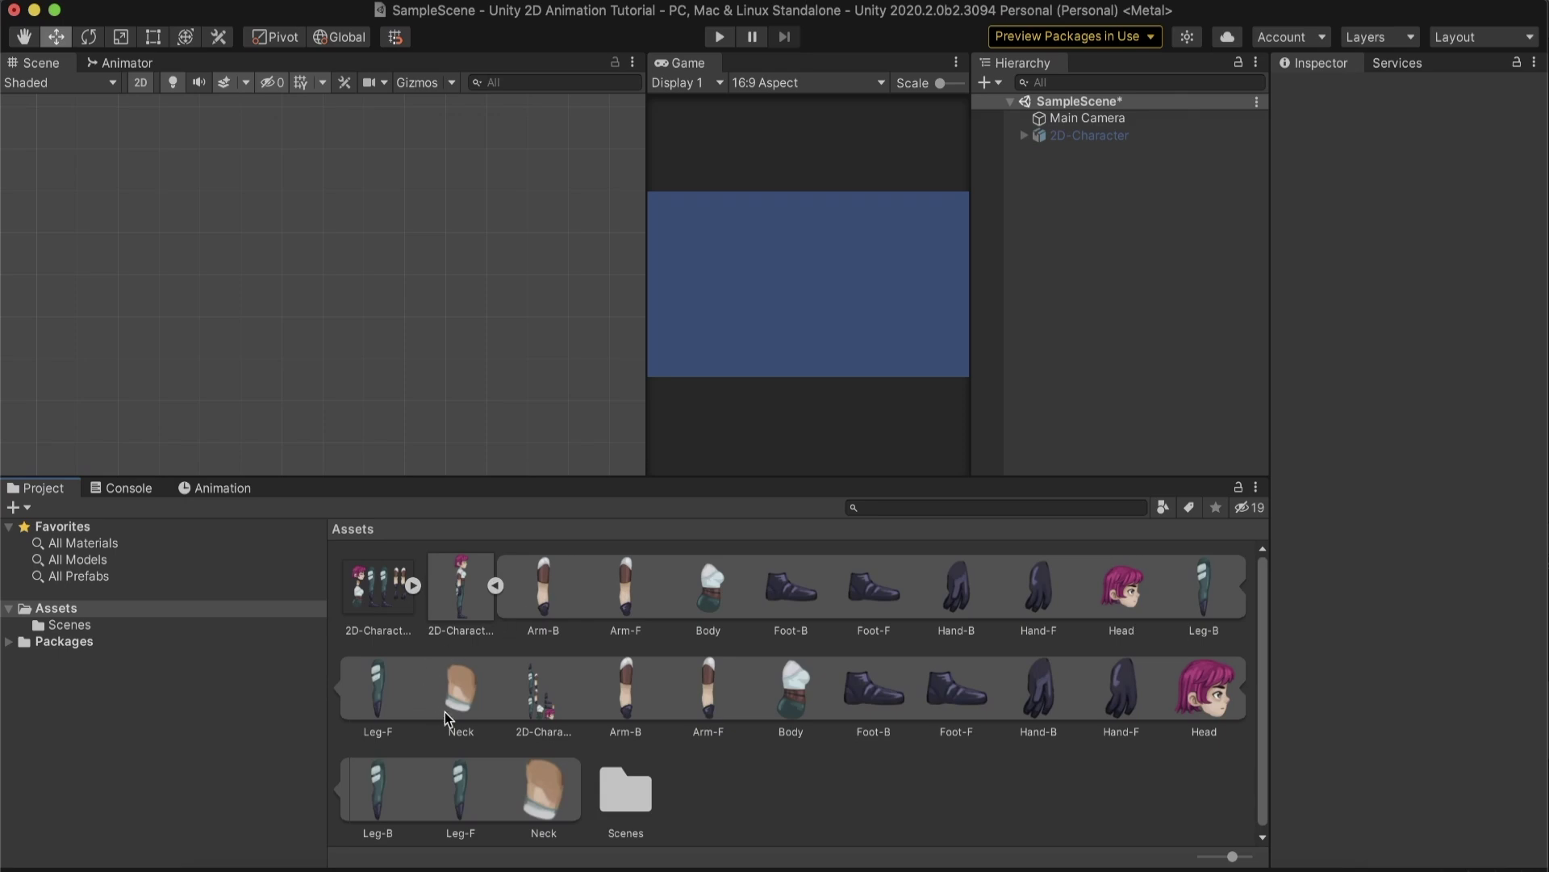
Open 2D-Character.psb in Unity's Sprite Editor, switch to the Skinning Editor, and compare the sprite sheet with the assembled character.
{"action": "left_click", "coordinate": [537, 707]}
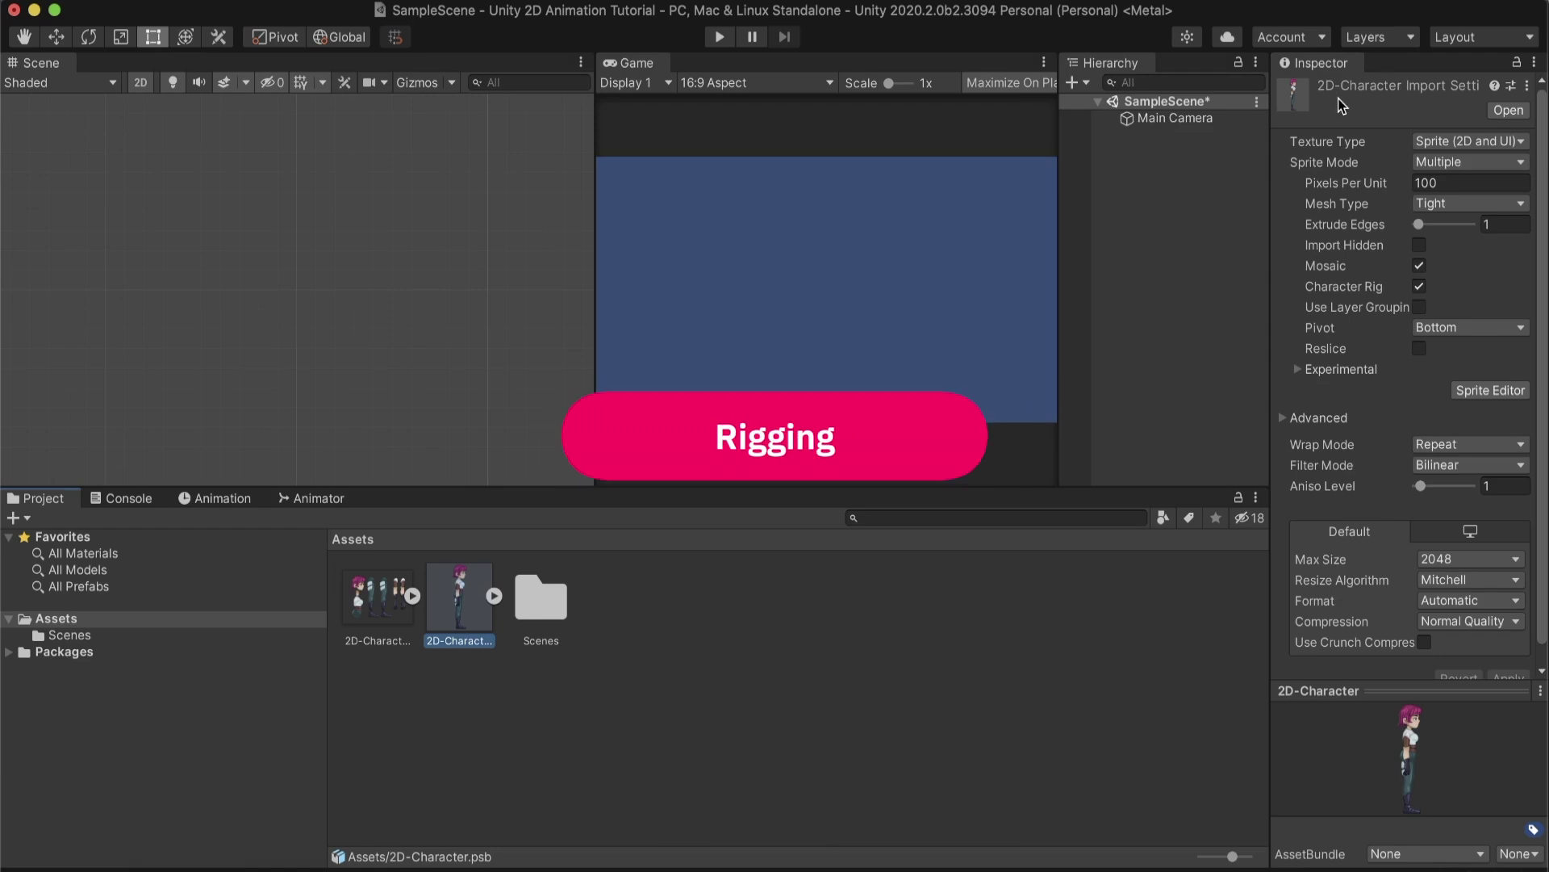
{"action": "left_click", "coordinate": [1490, 393]}
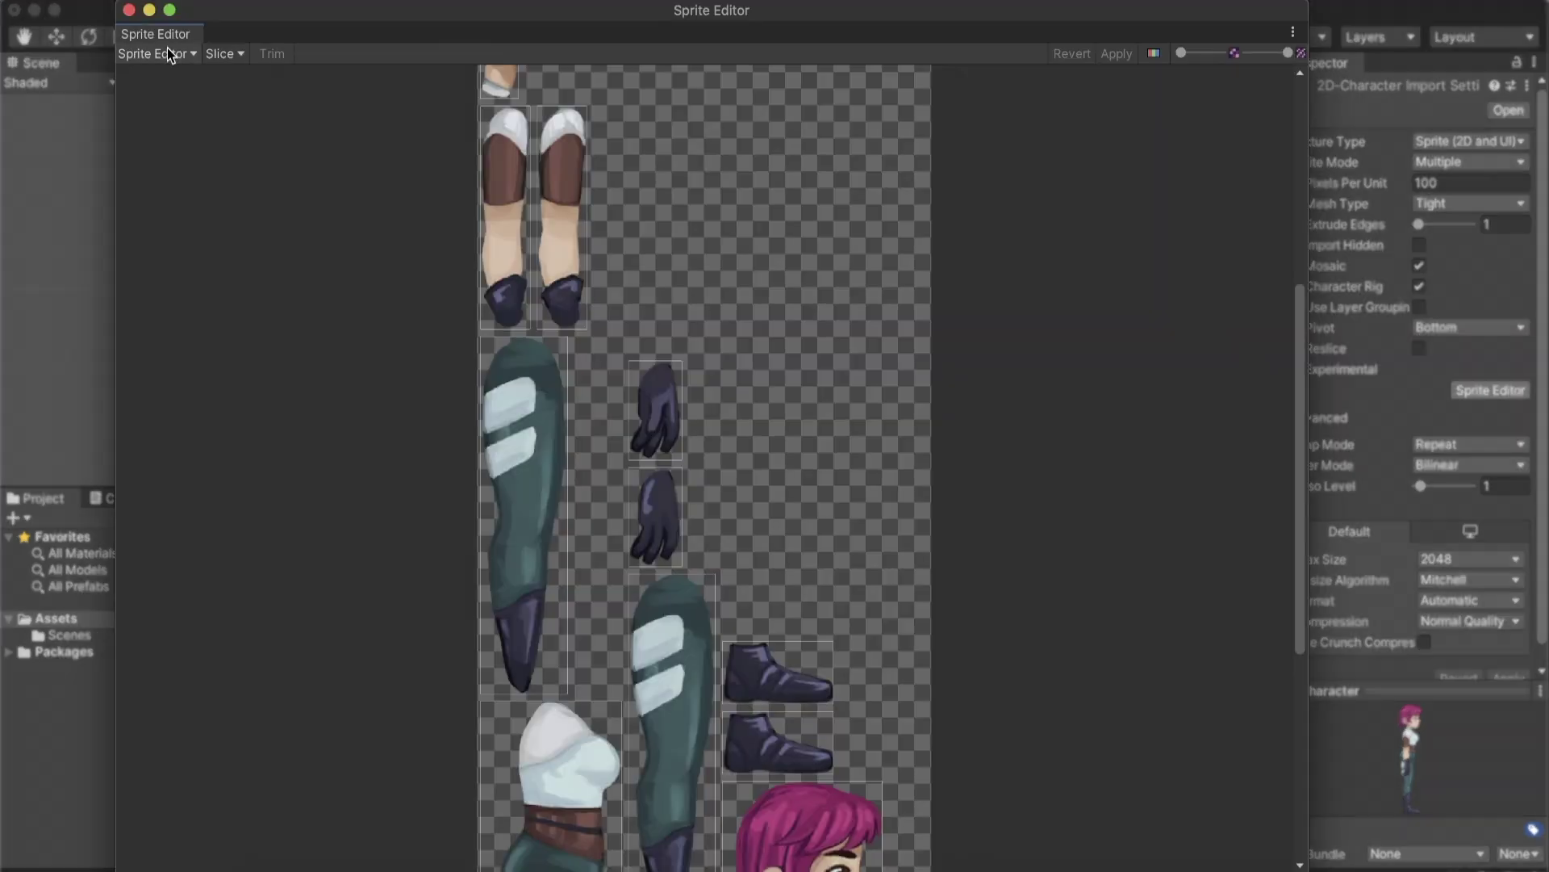
{"action": "left_click", "coordinate": [155, 33]}
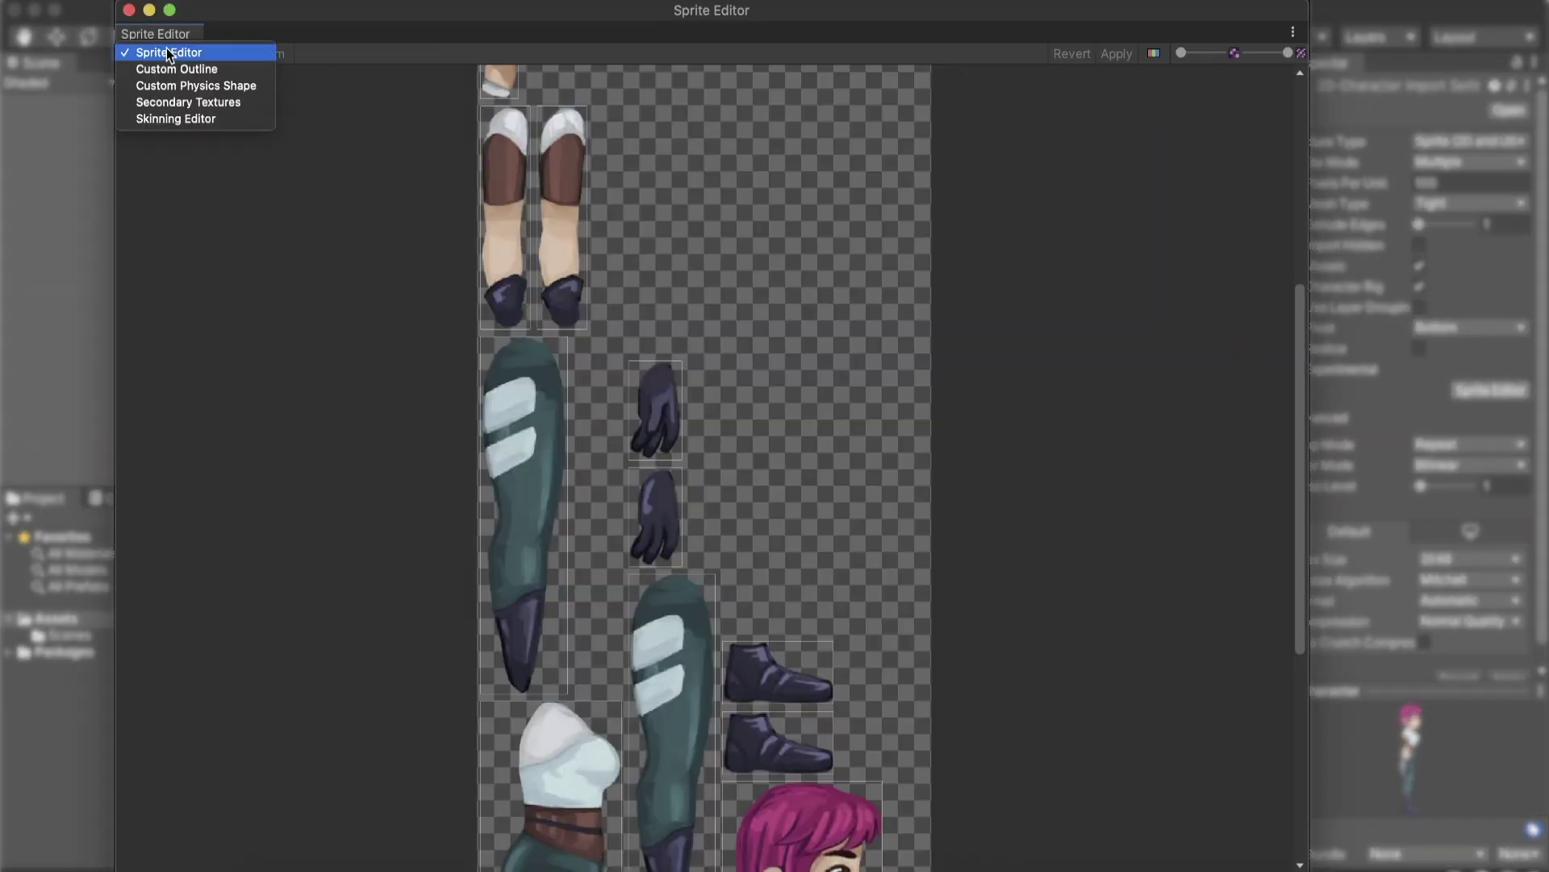
{"action": "left_click", "coordinate": [172, 120]}
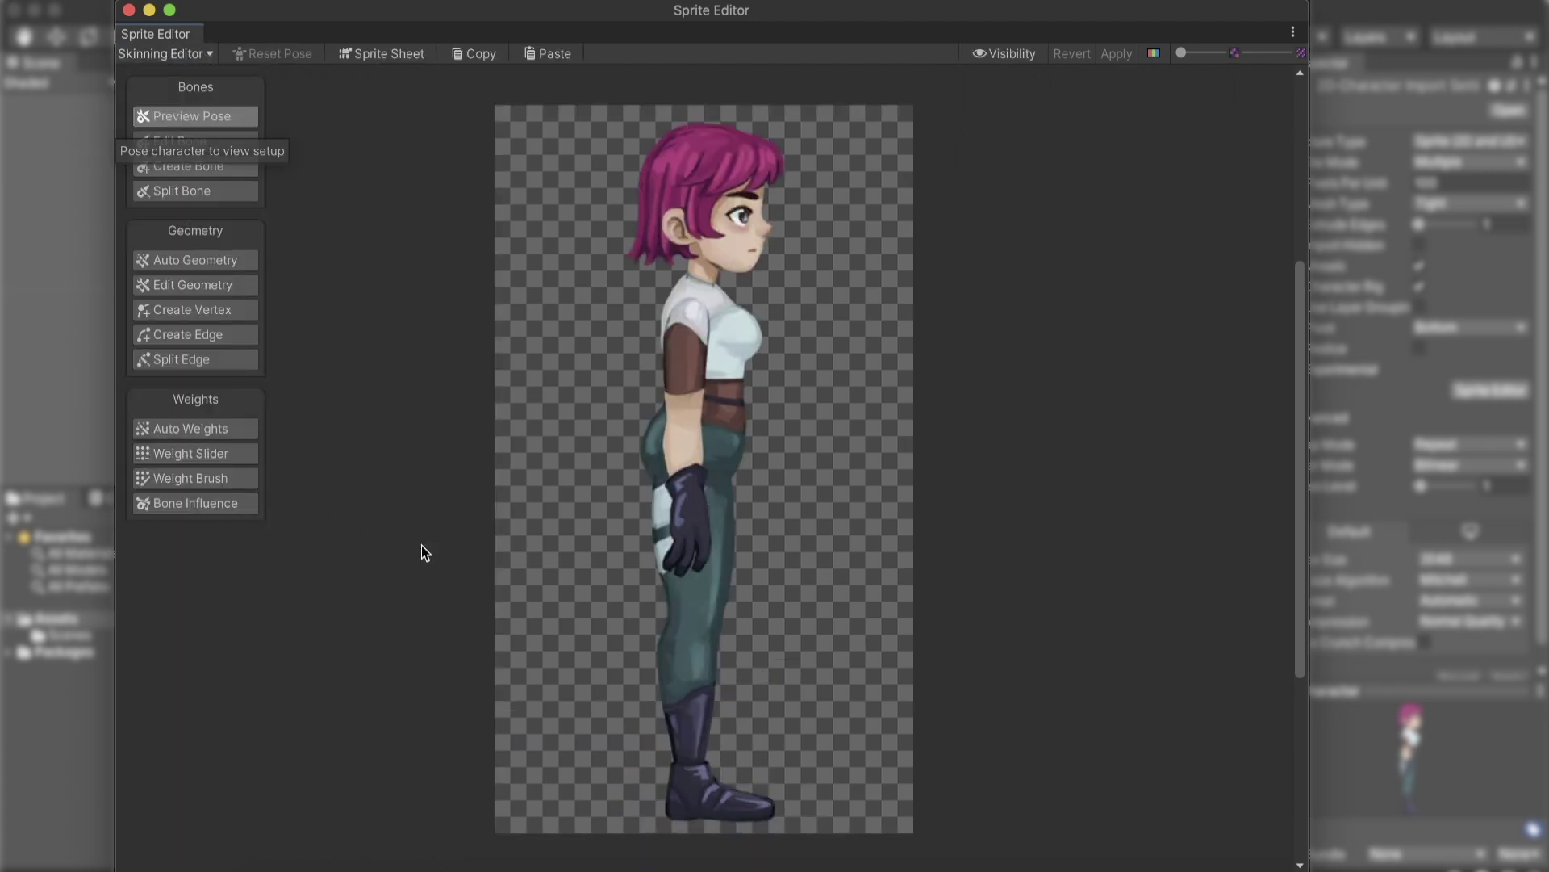
{"action": "left_click", "coordinate": [376, 53]}
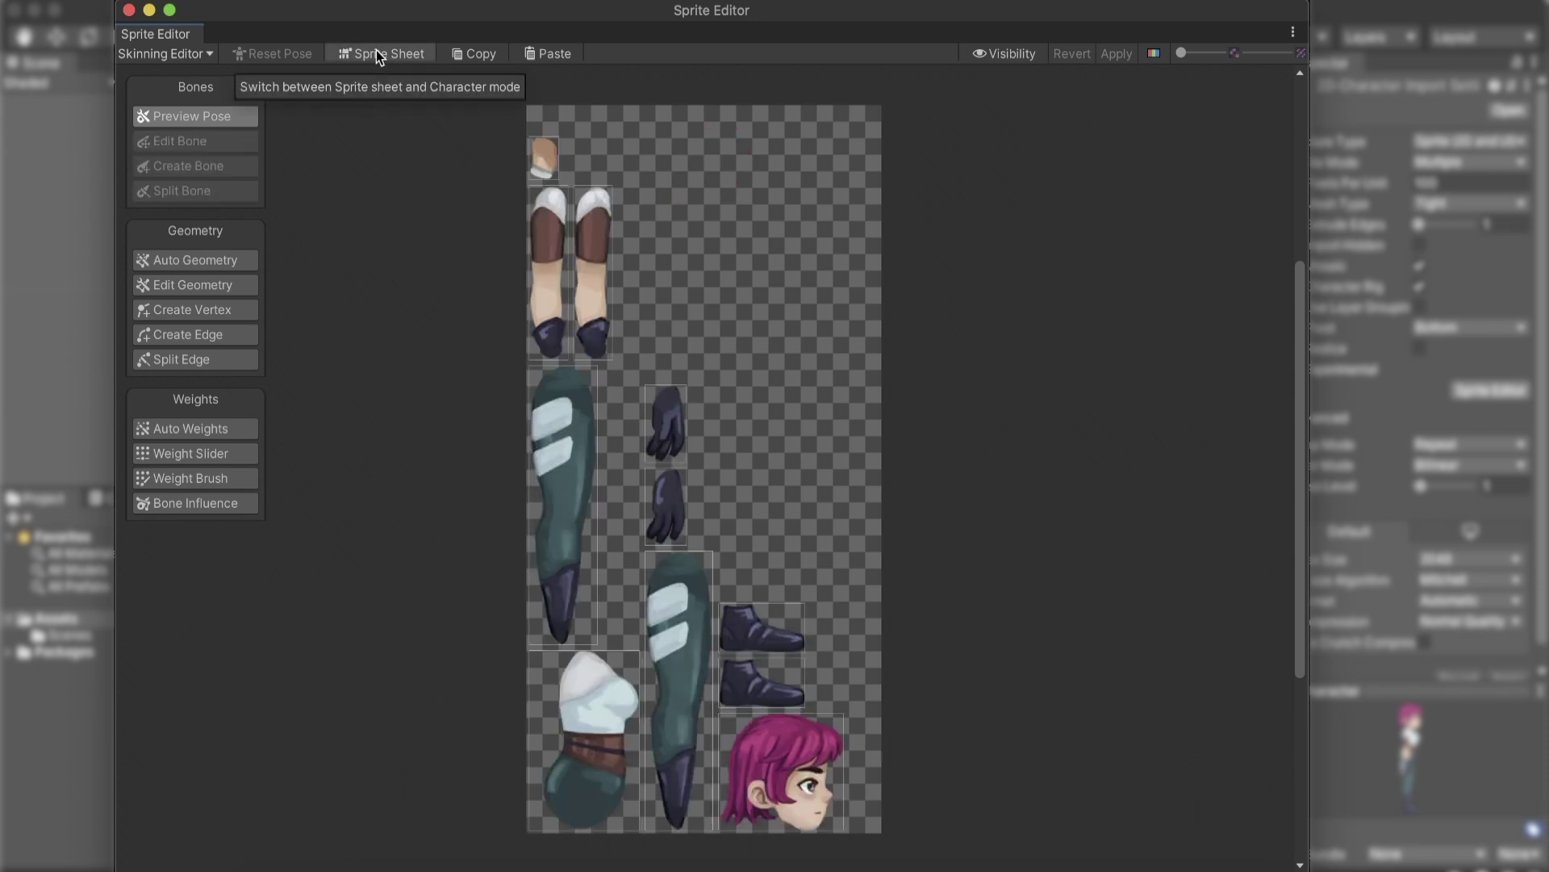
{"action": "left_click", "coordinate": [376, 54]}
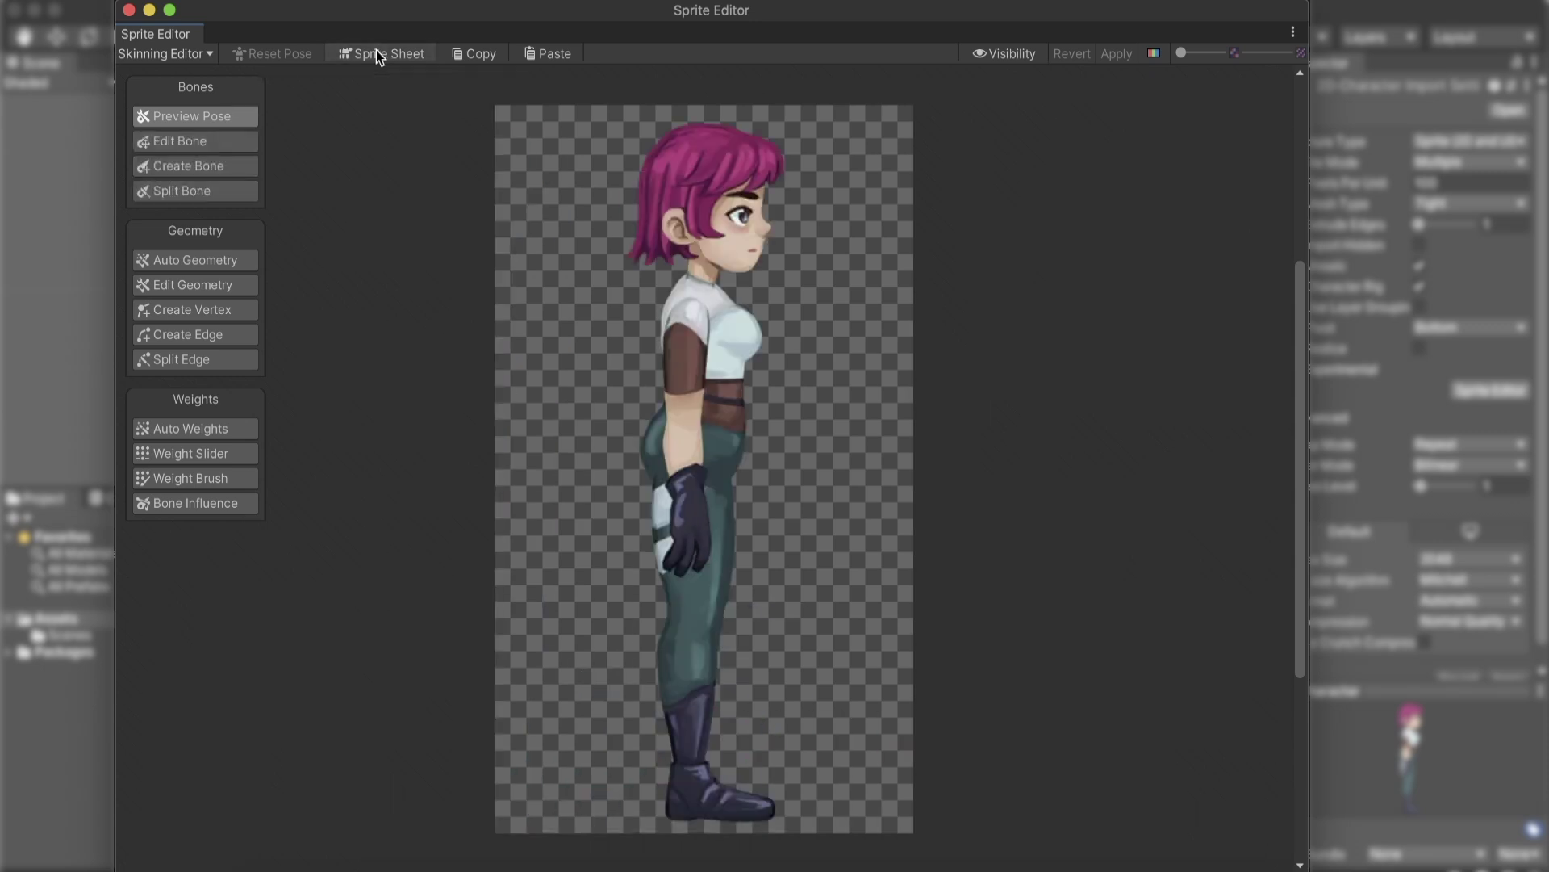
Create a root bone from the pelvis to the waist and a second bone from there up to the neck base.
{"action": "left_click", "coordinate": [204, 165]}
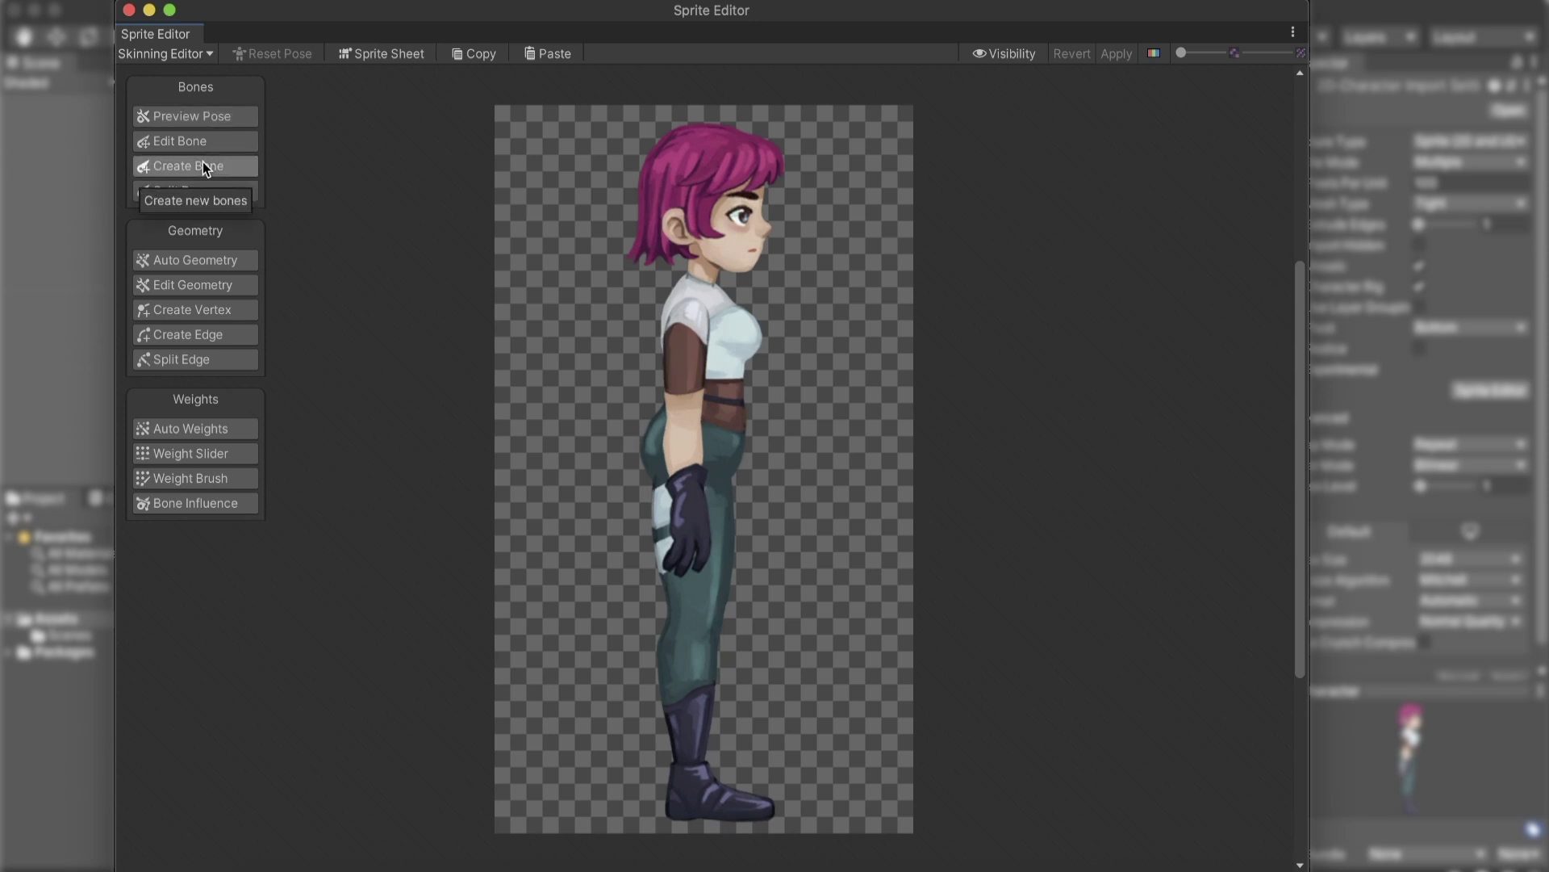
{"action": "left_click", "coordinate": [700, 470]}
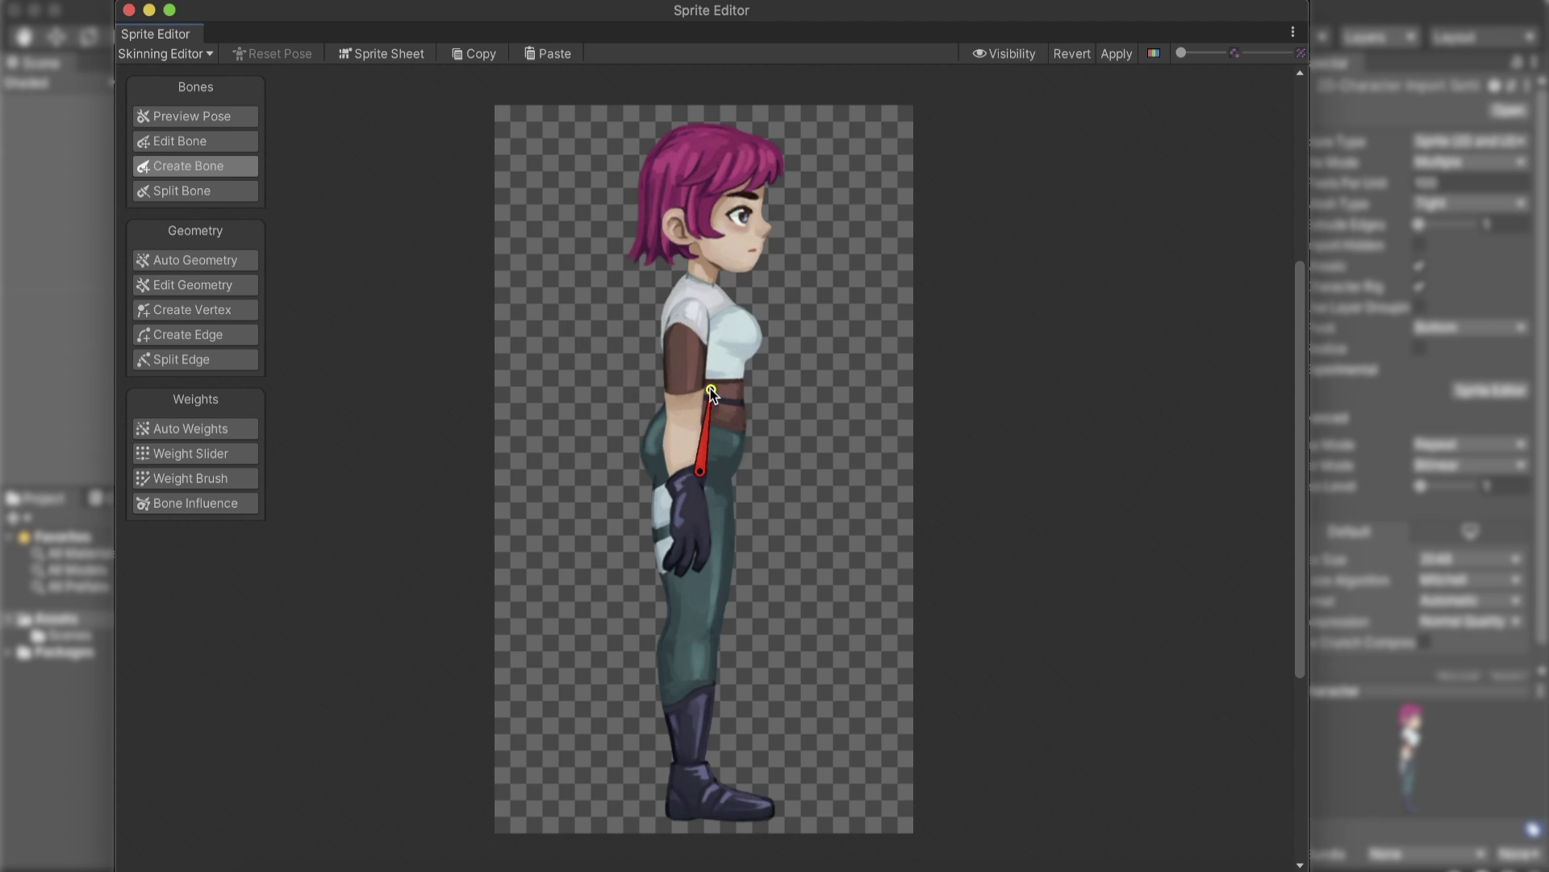
{"action": "left_click", "coordinate": [711, 296]}
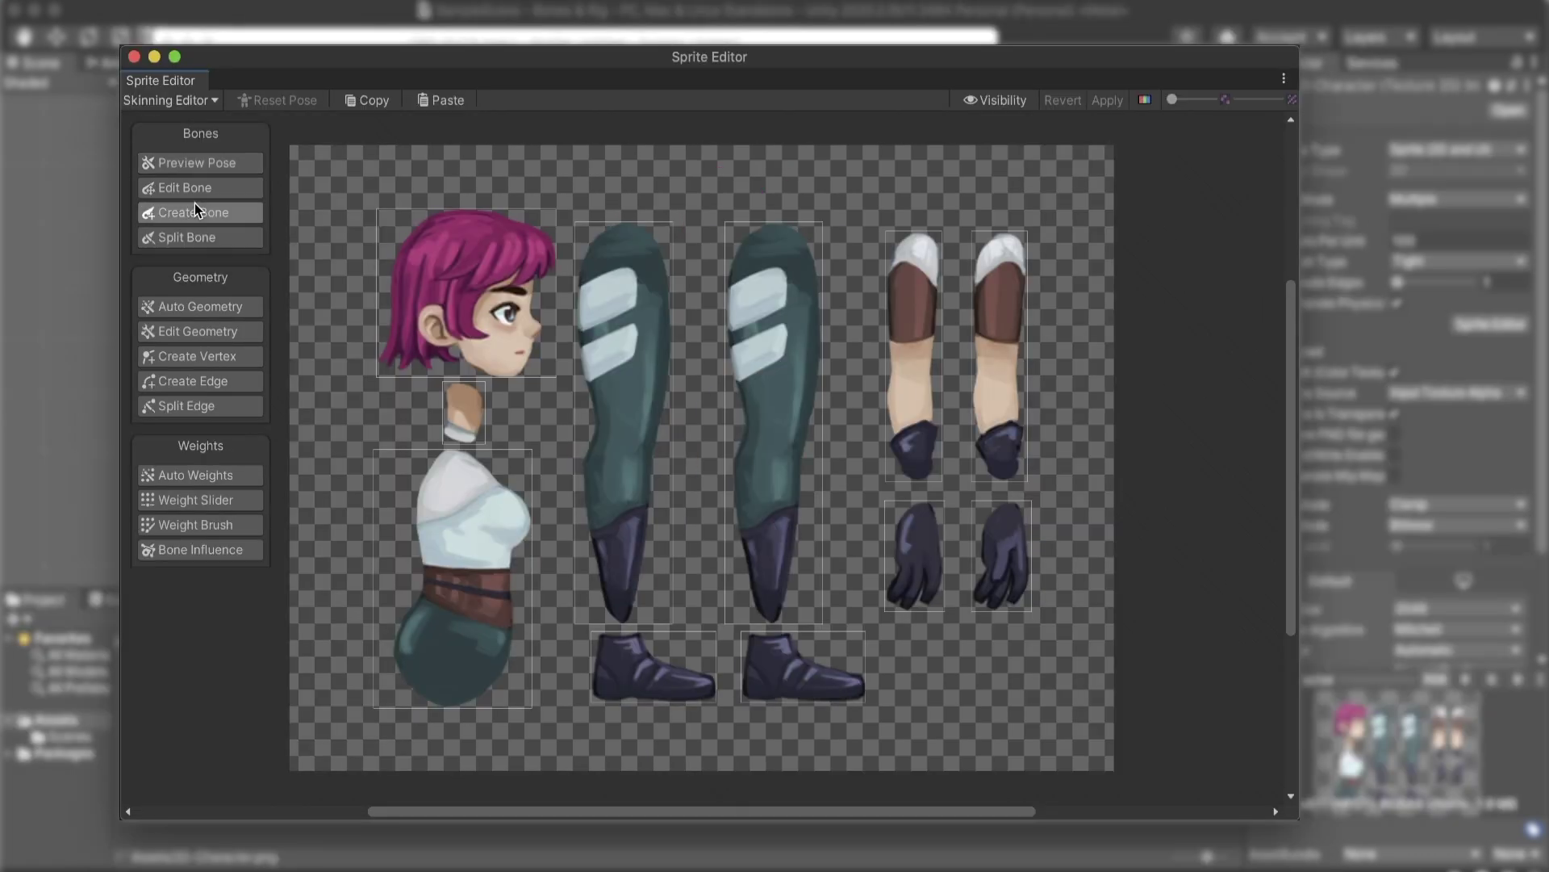
Draw a single bone through the torso sprite of the 2D-Character.png sheet, from the bottom of the hips up to the neck.
{"action": "left_click", "coordinate": [452, 678]}
{"action": "left_click", "coordinate": [457, 691]}
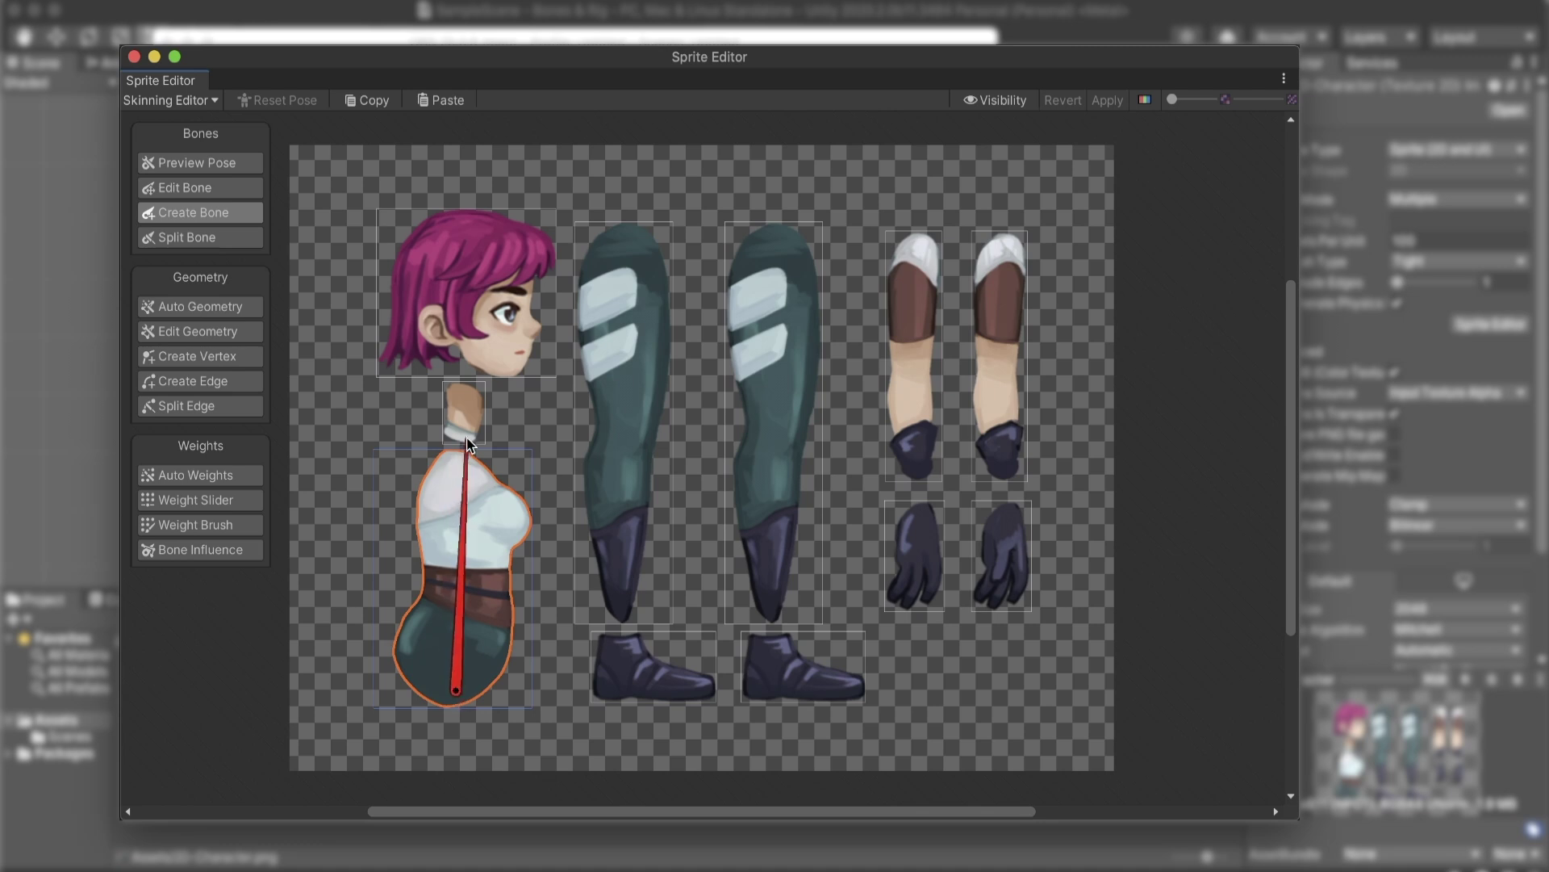
{"action": "left_click", "coordinate": [460, 459]}
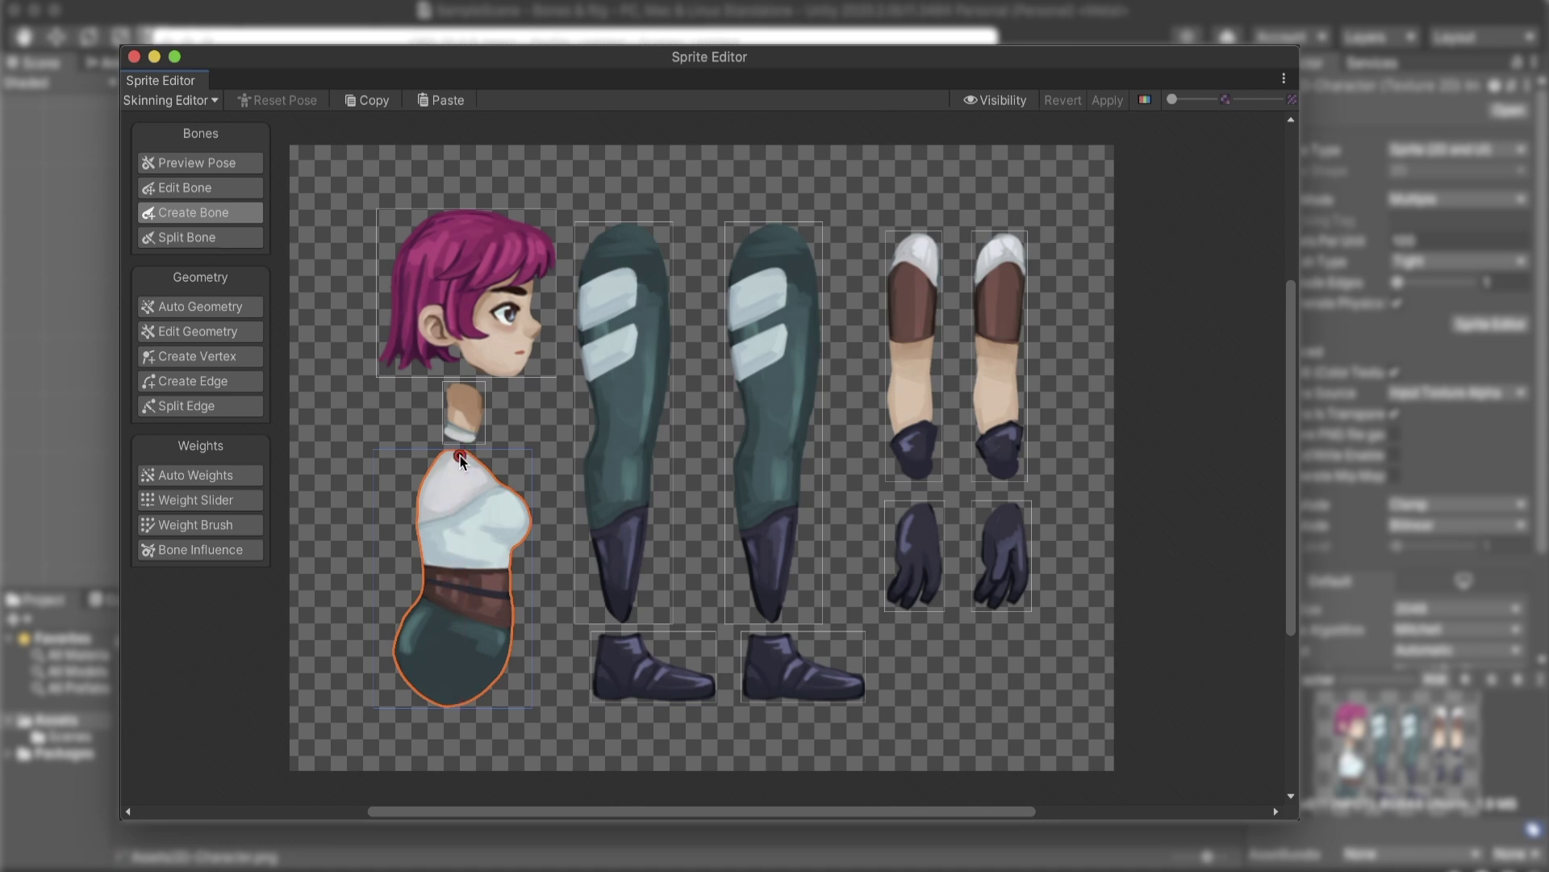
{"action": "left_click", "coordinate": [452, 698]}
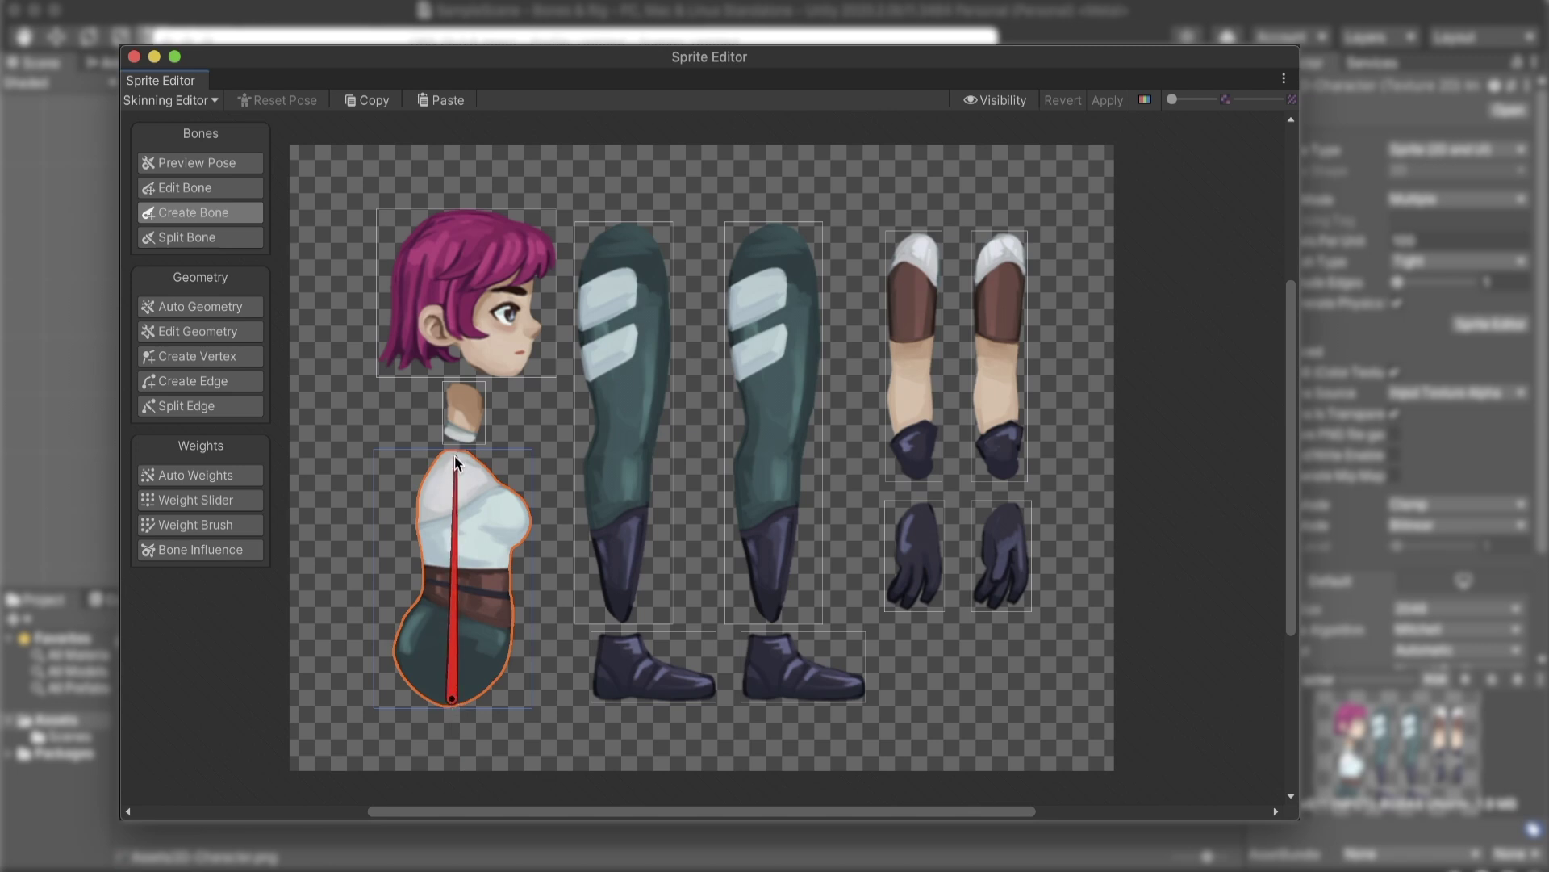
{"action": "left_click", "coordinate": [456, 458]}
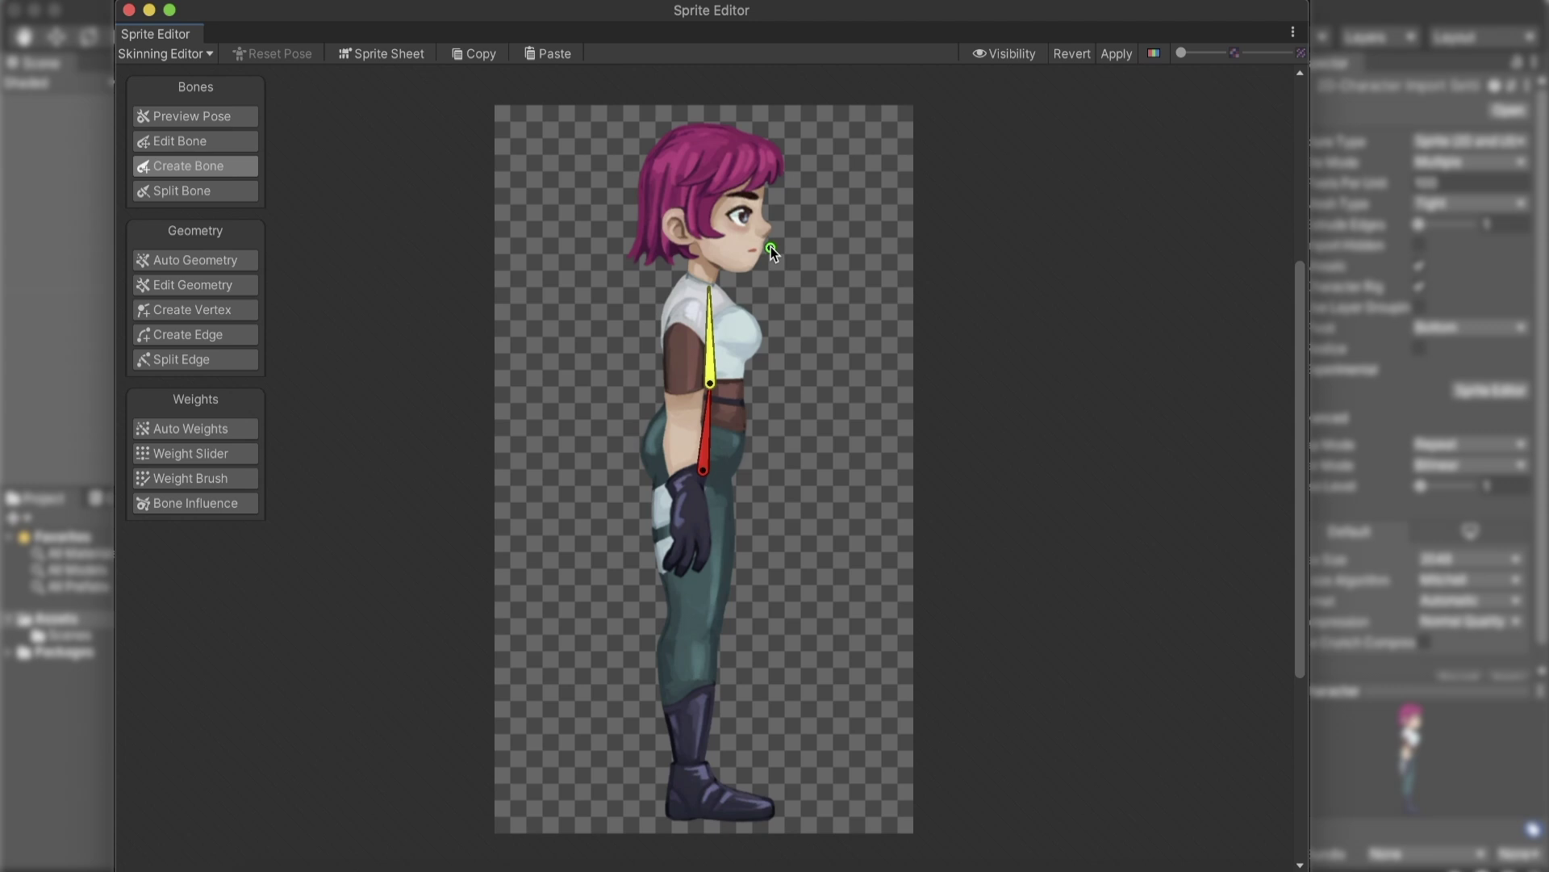
Adjust the position of the root bone's joint at the pelvis on the assembled character.
{"action": "left_click", "coordinate": [699, 471]}
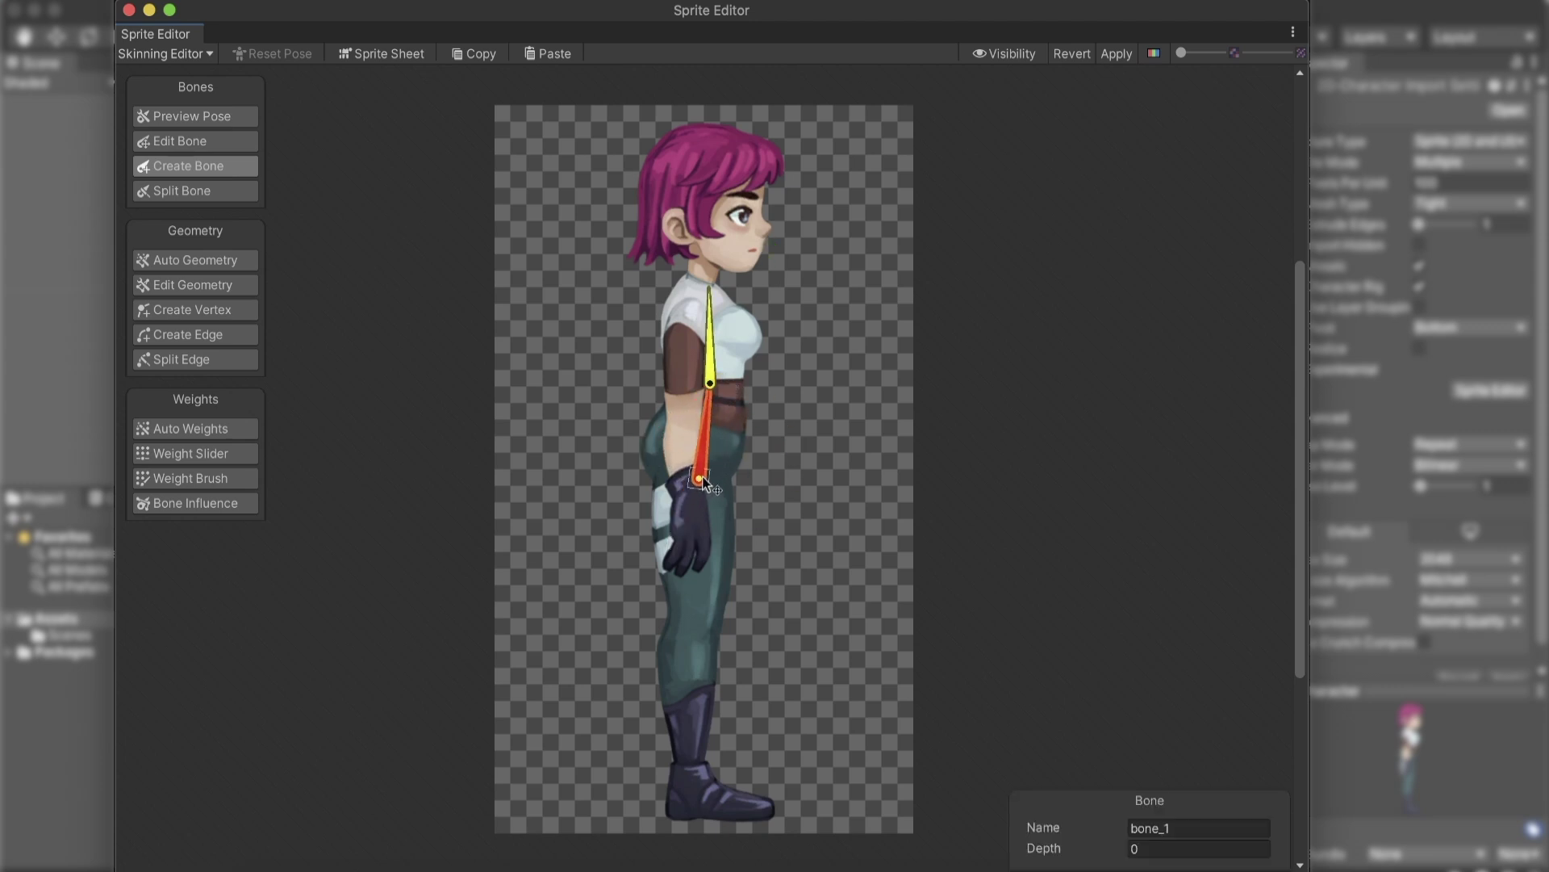
{"action": "left_click", "coordinate": [703, 468]}
Extend the spine with a short neck bone from the neck base to the jaw and a head bone up to the crown.
{"action": "left_click", "coordinate": [708, 287]}
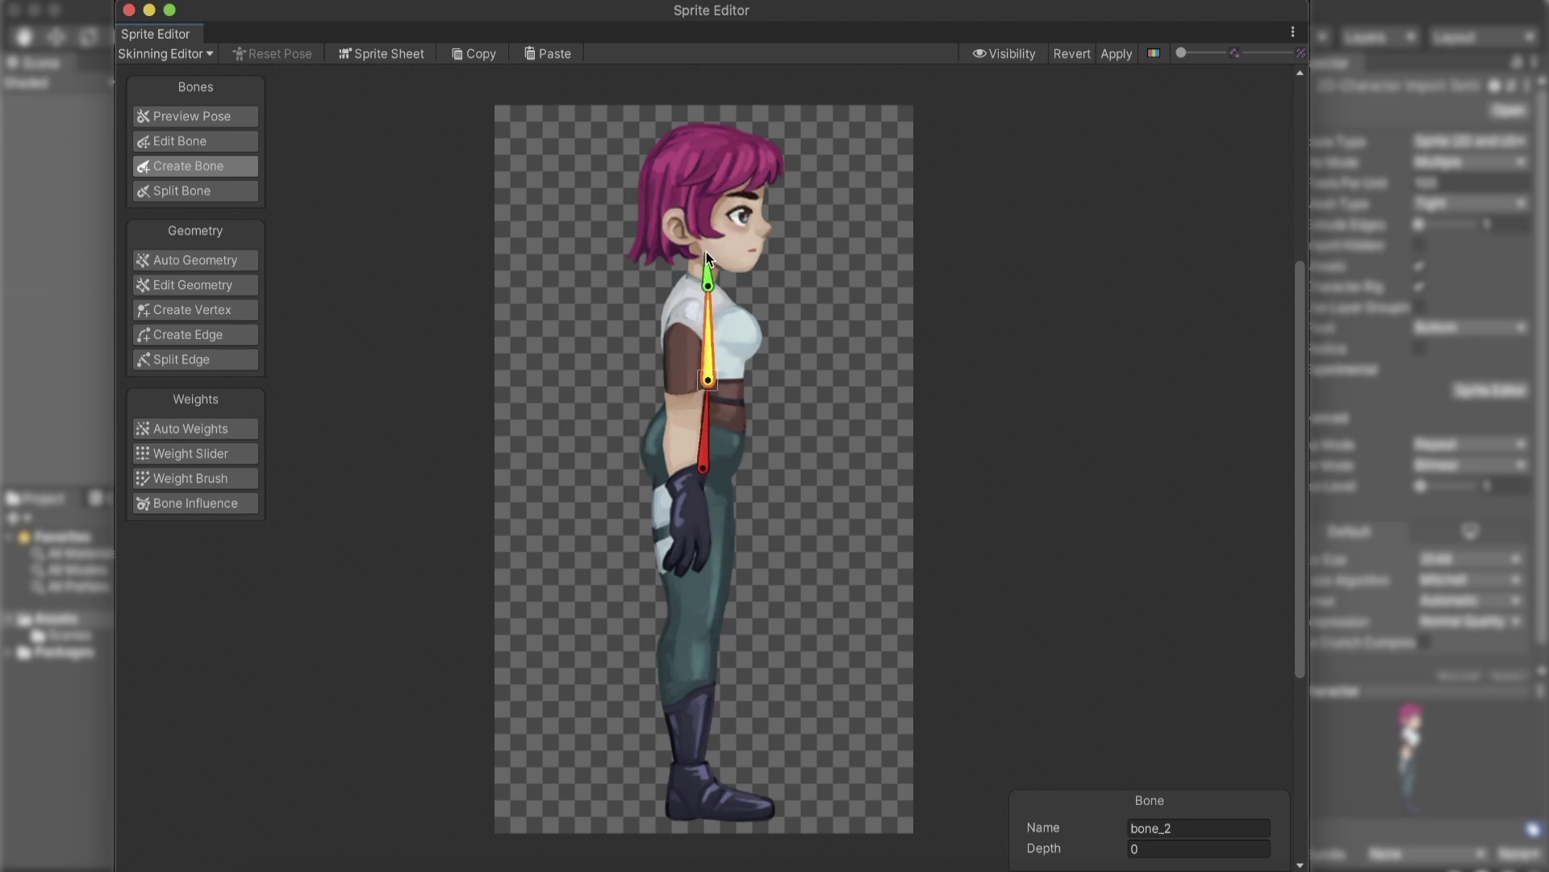
{"action": "left_click", "coordinate": [706, 252]}
{"action": "key", "text": "Escape"}
{"action": "left_click", "coordinate": [708, 257]}
{"action": "left_click", "coordinate": [717, 142]}
Select the root bone at the pelvis and test the spine bones in Preview Pose.
{"action": "left_click", "coordinate": [703, 468]}
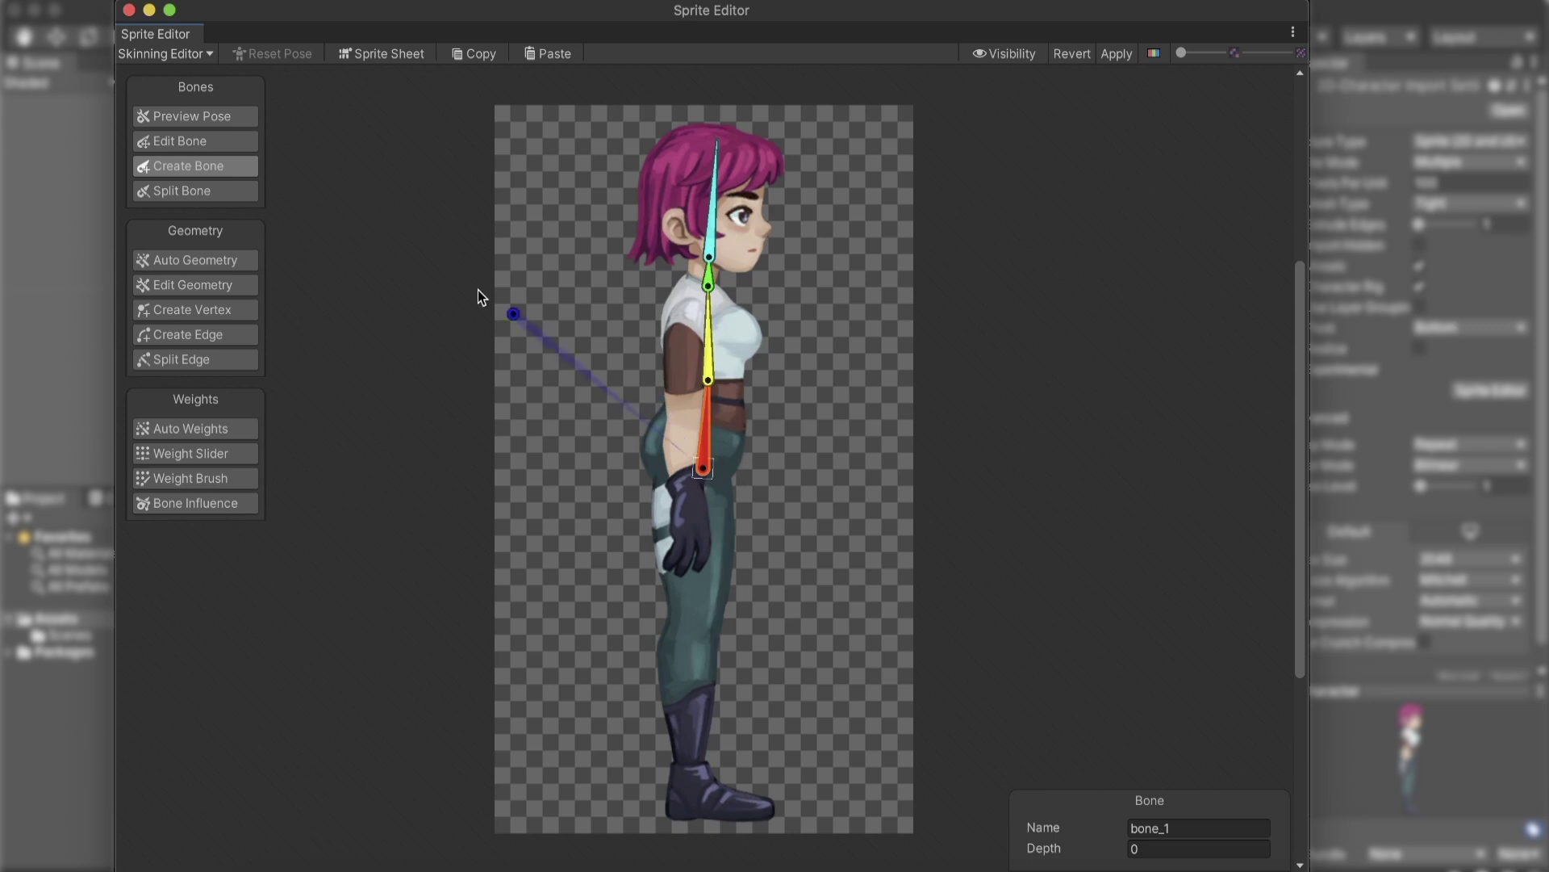
{"action": "left_click", "coordinate": [181, 118]}
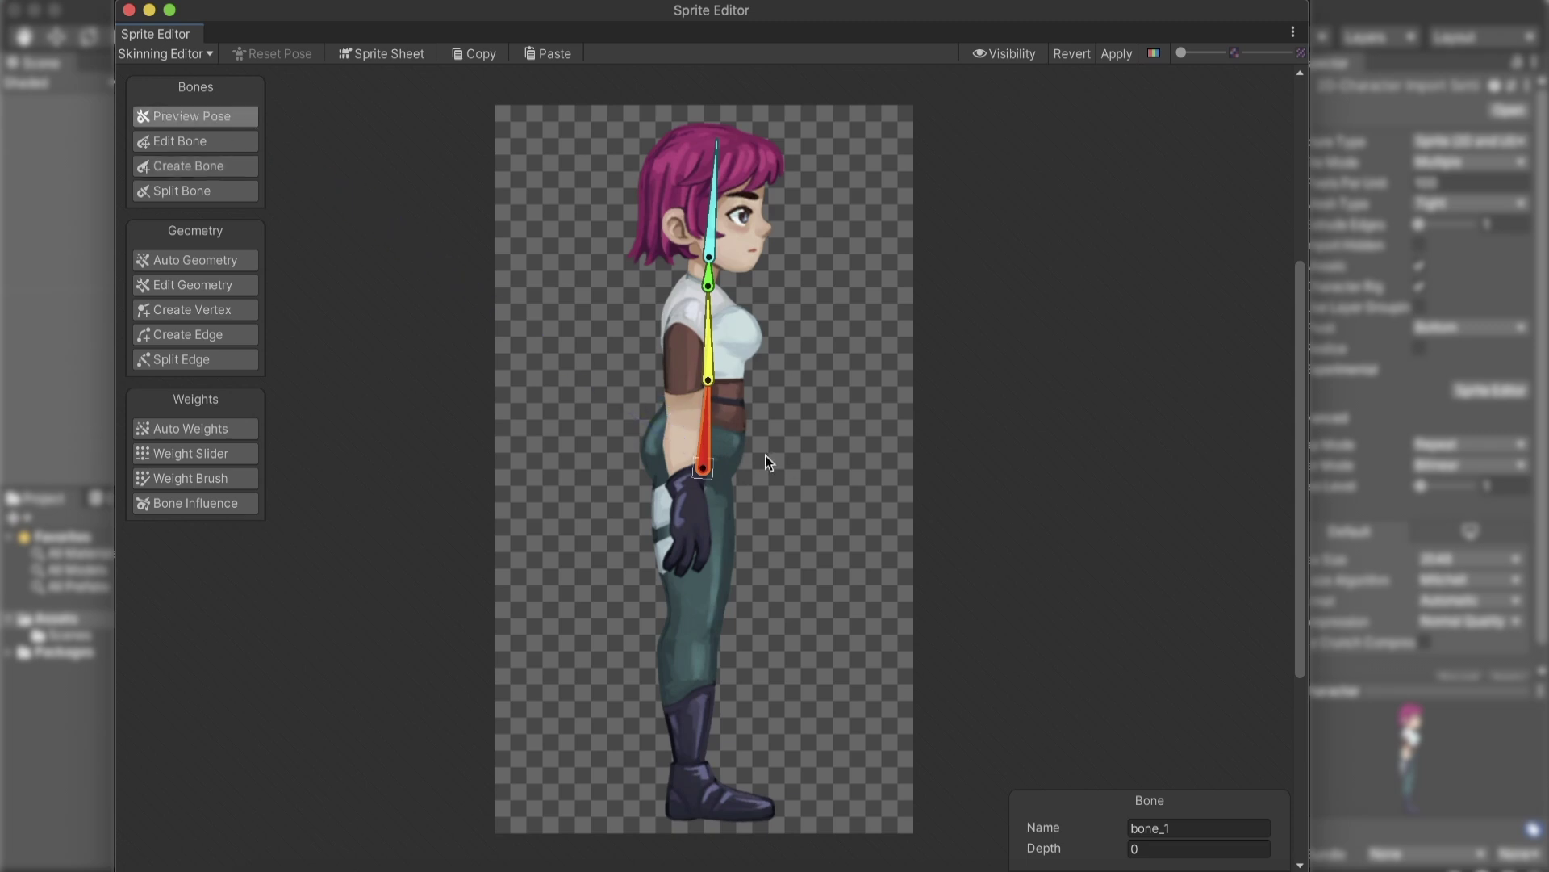
{"action": "left_click_drag", "start_coordinate": [700, 405], "coordinate": [704, 310]}
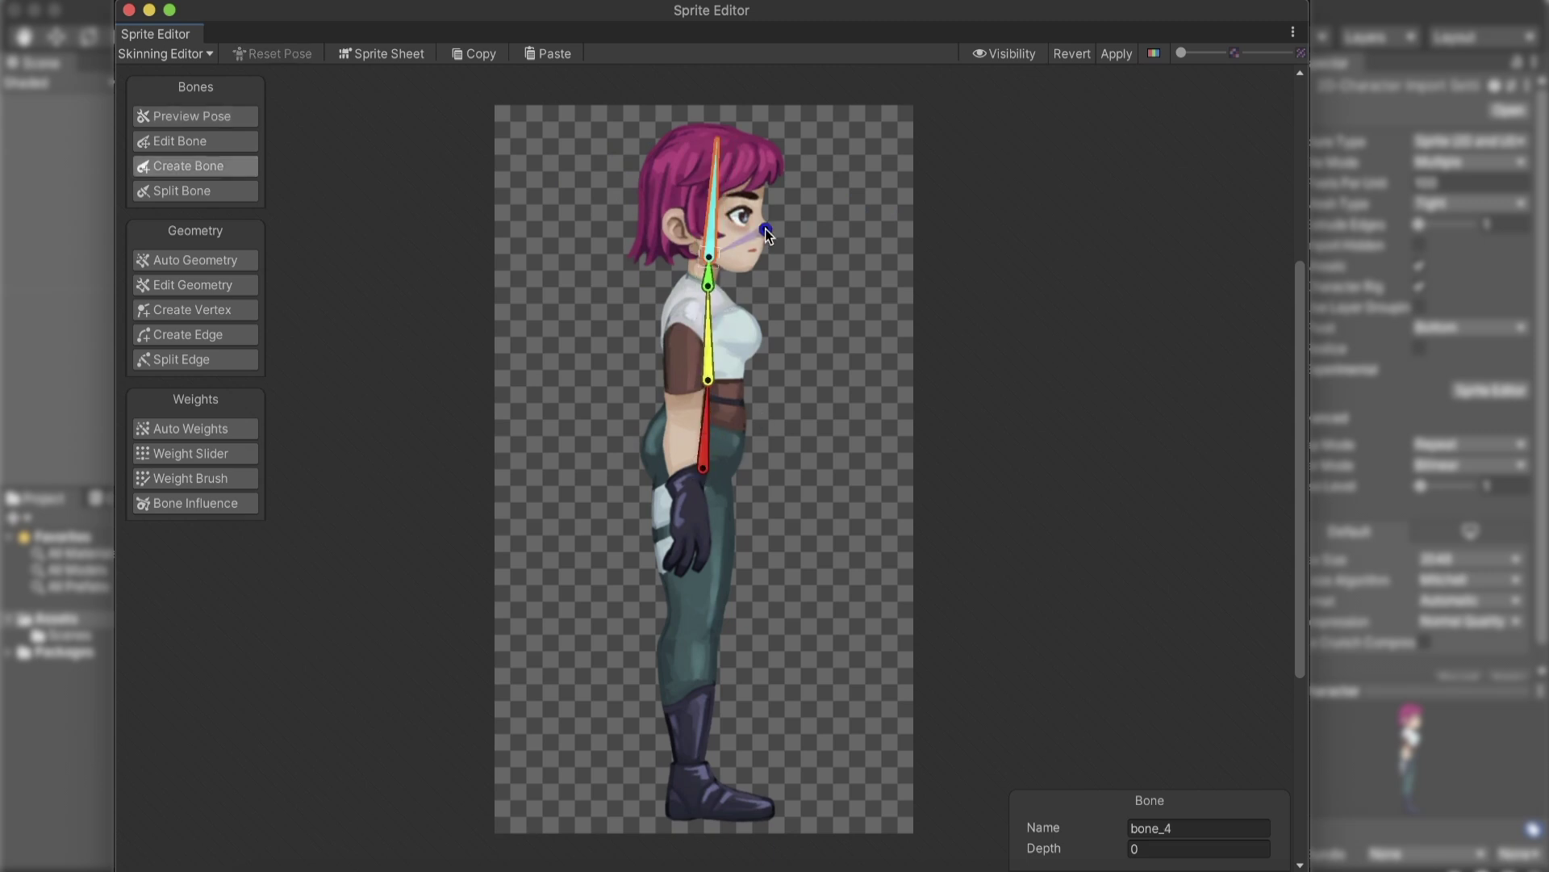
Create the front arm's bones as children of the upper torso bone: shoulder to elbow, elbow to wrist, and wrist to fingers.
{"action": "key", "text": "shift+e"}
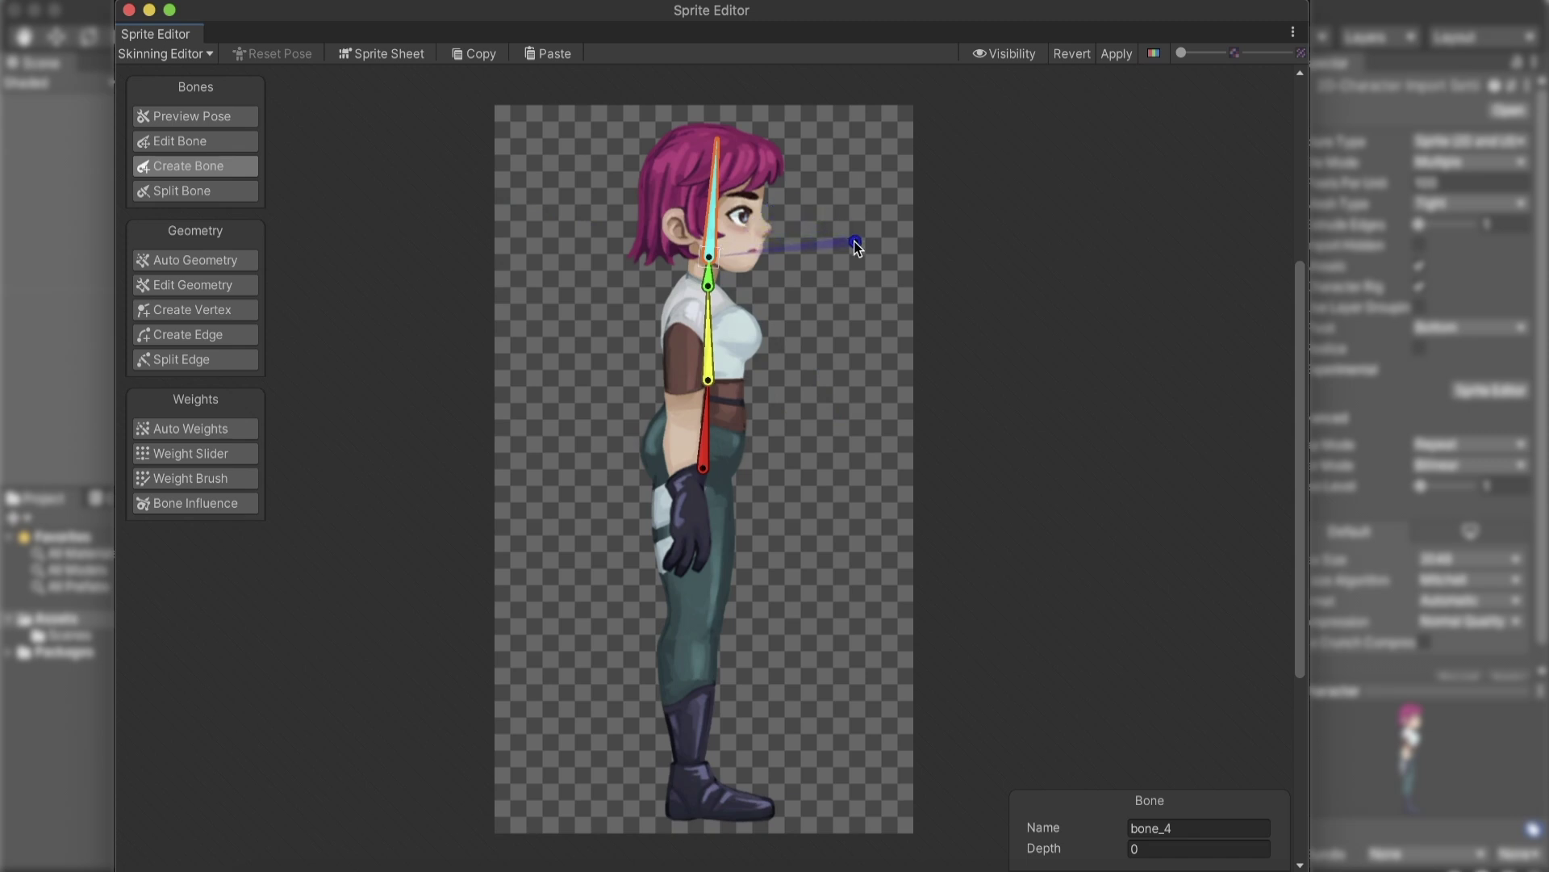
{"action": "left_click", "coordinate": [714, 347]}
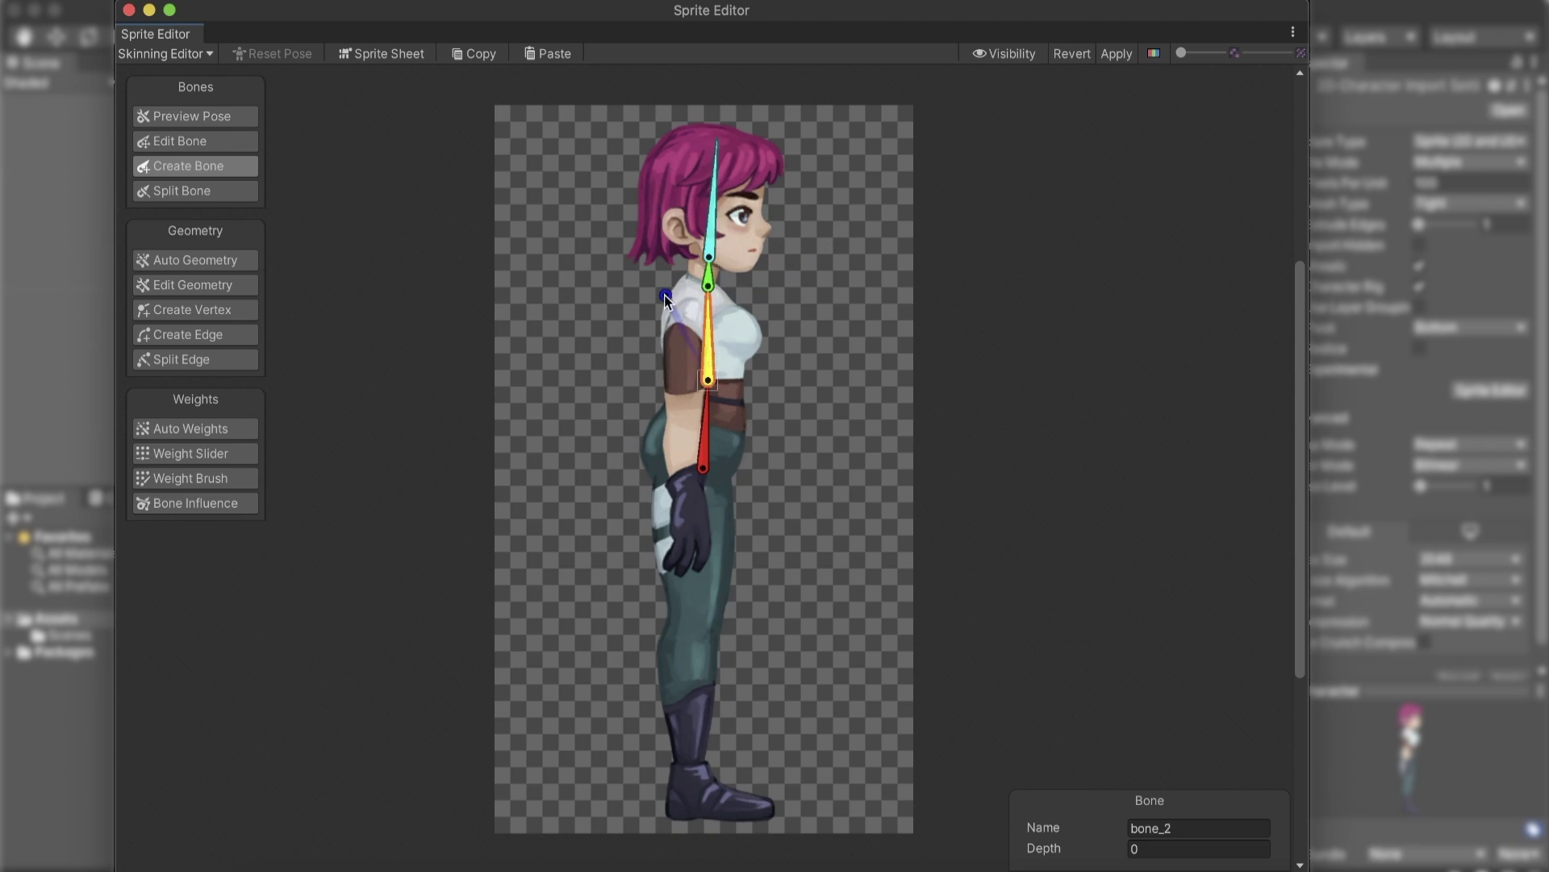
{"action": "left_click", "coordinate": [685, 302]}
{"action": "left_click", "coordinate": [685, 417]}
{"action": "left_click", "coordinate": [686, 490]}
{"action": "left_click", "coordinate": [688, 555]}
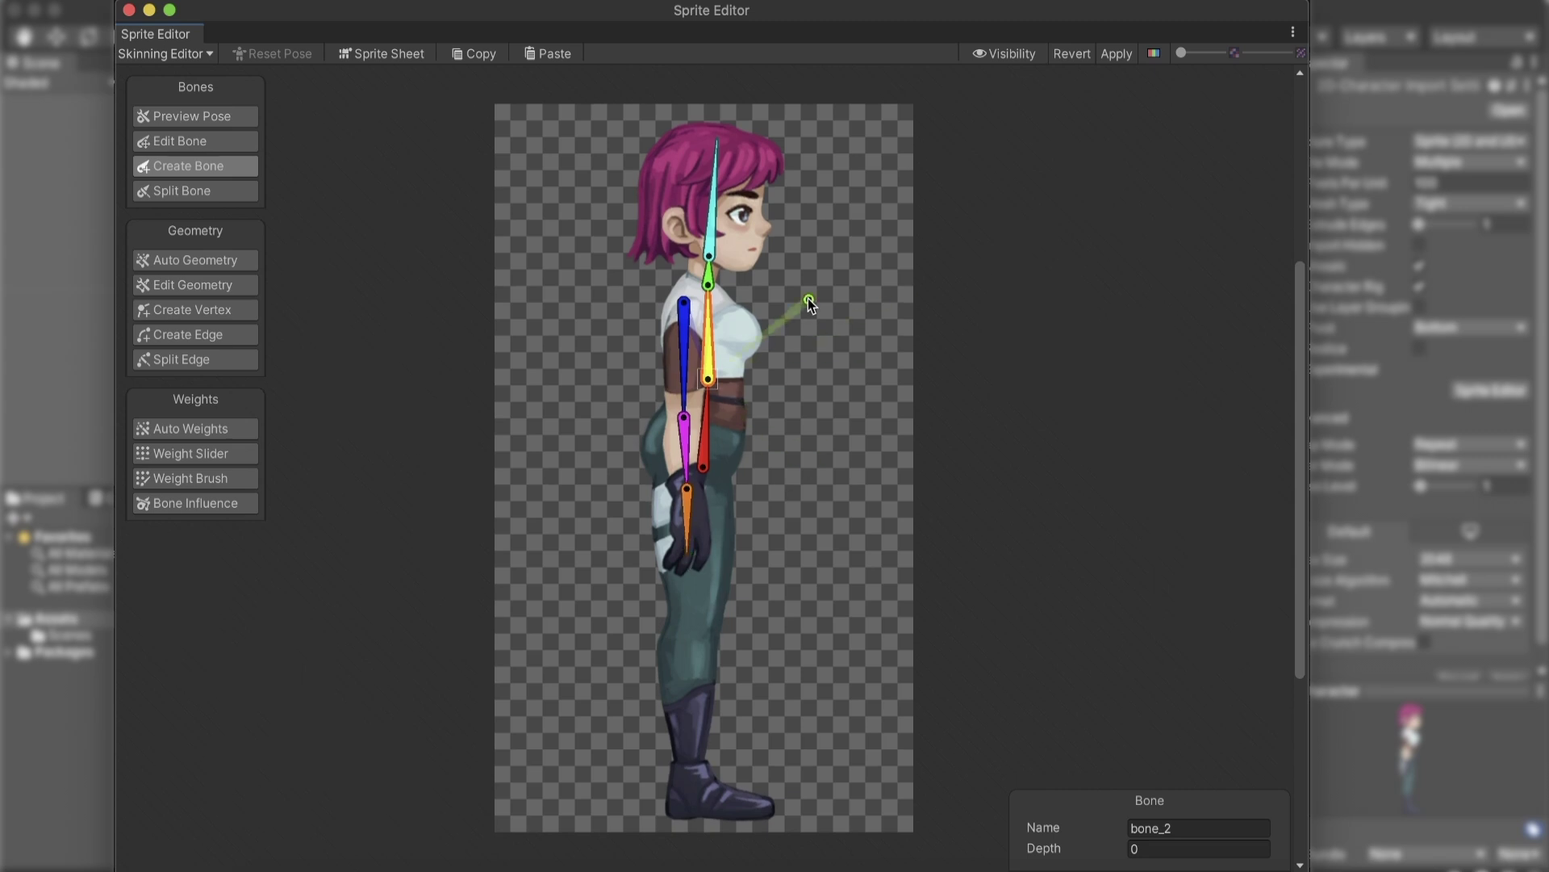
{"action": "key", "text": "shift+q"}
Show the bone hierarchy and examine how the neck, head and arm bones are nested under bone_2.
{"action": "scroll", "coordinate": [685, 319], "scroll_direction": "up", "scroll_amount": 5}
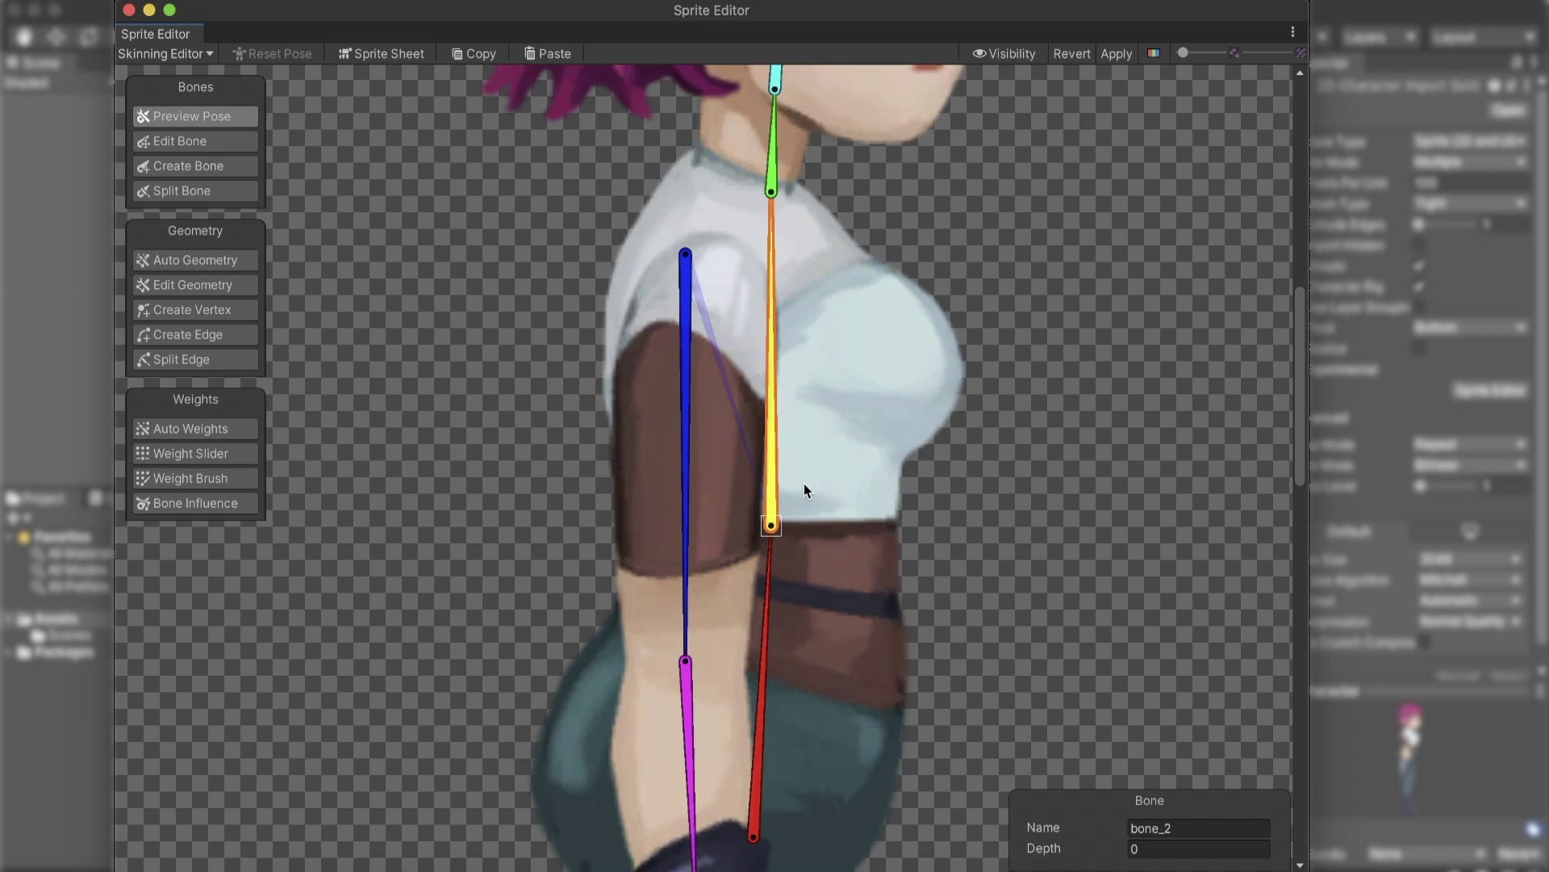
{"action": "scroll", "coordinate": [858, 478], "scroll_direction": "down", "scroll_amount": 5}
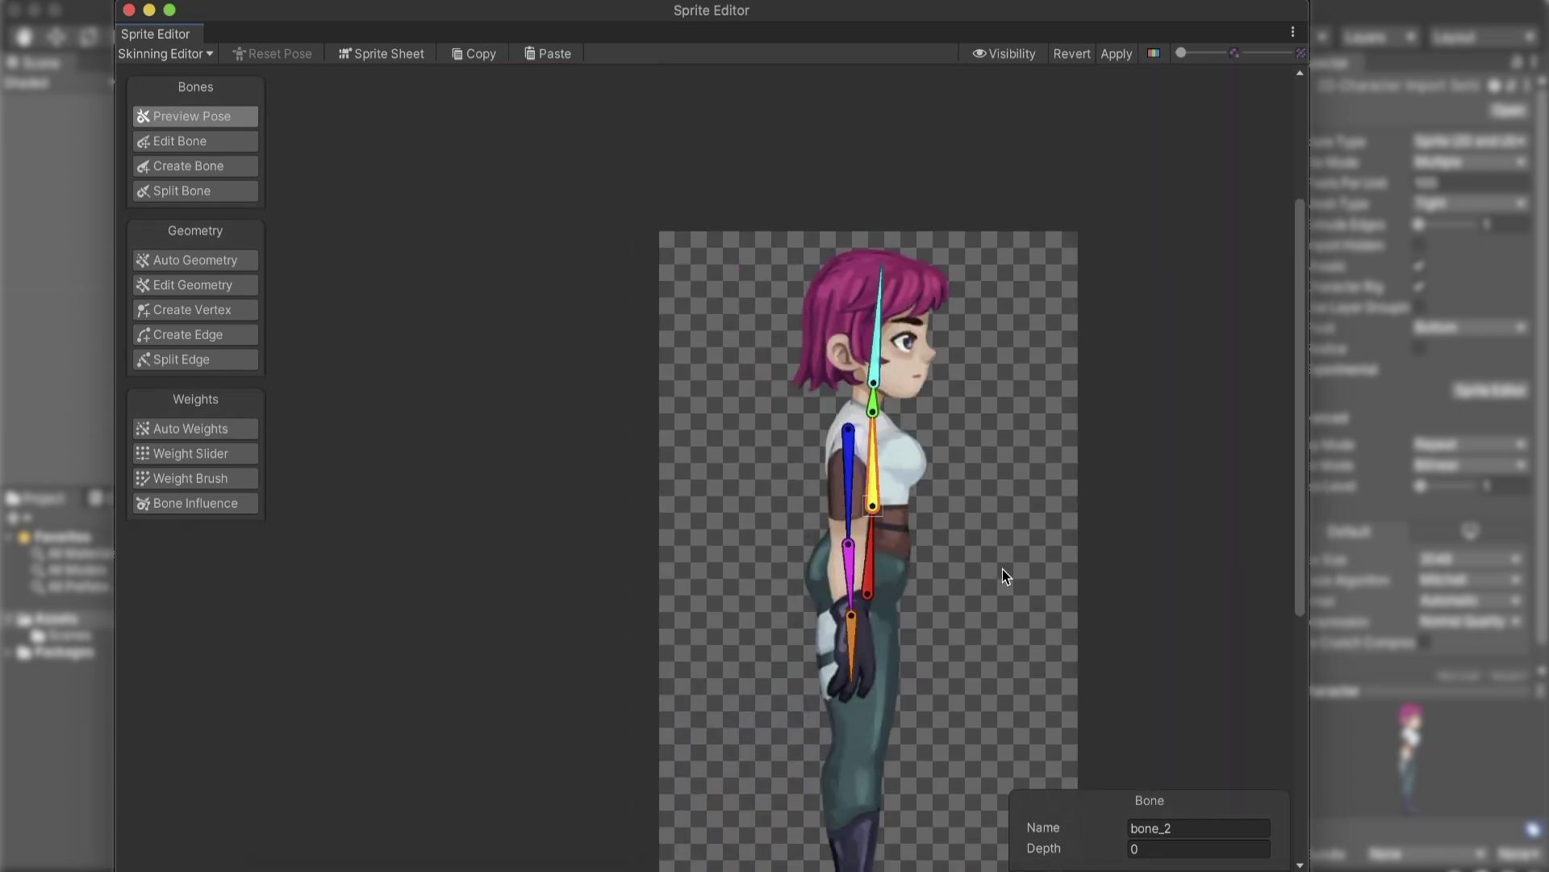
{"action": "middle_click_drag", "start_coordinate": [1068, 526], "coordinate": [892, 409]}
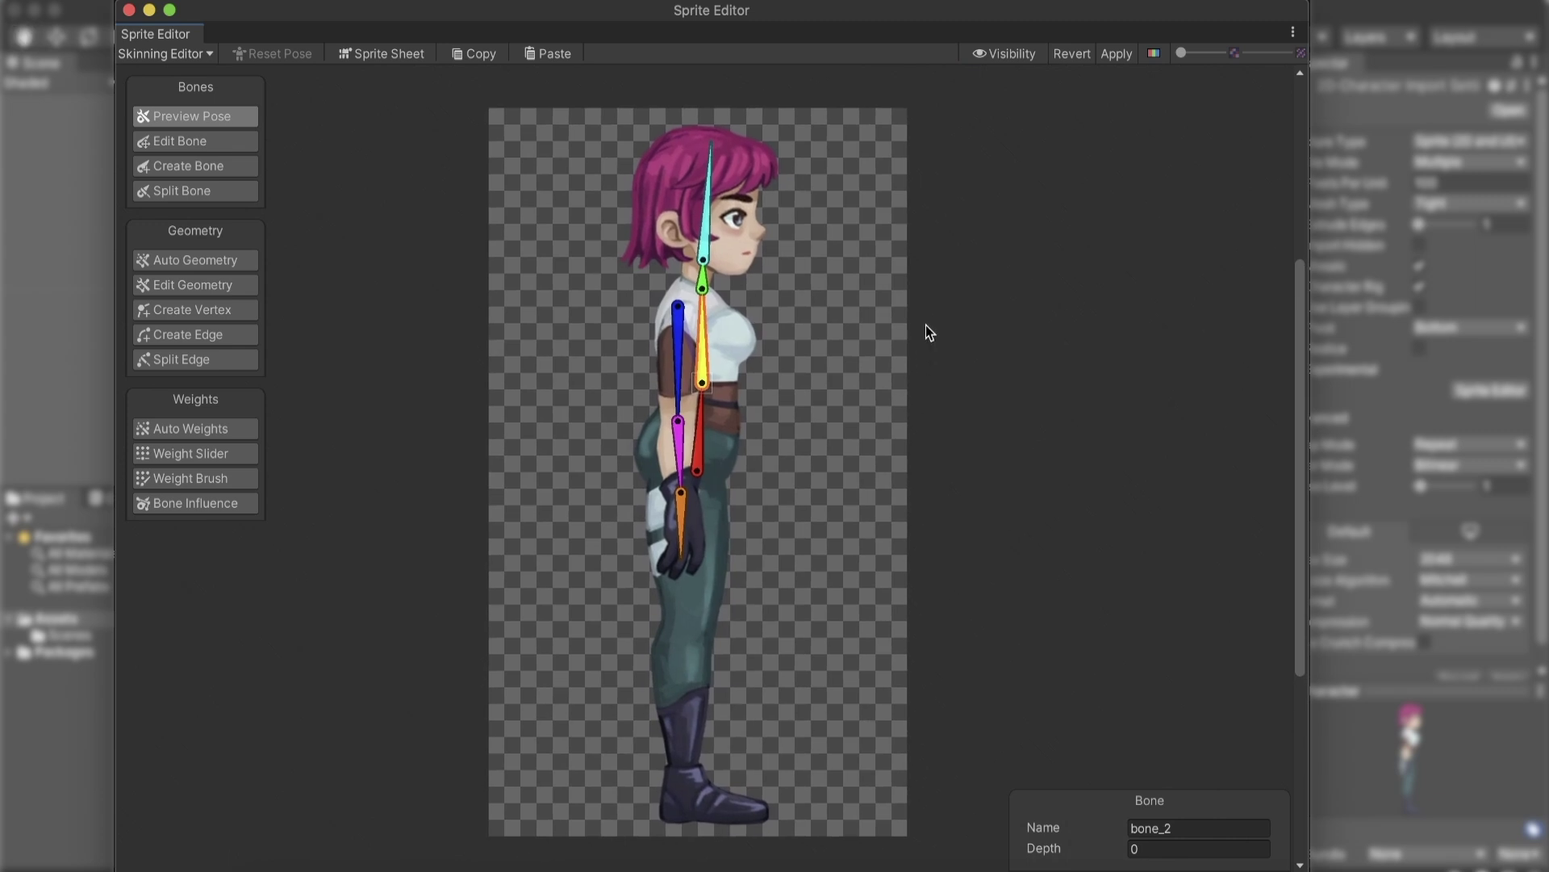
{"action": "left_click", "coordinate": [1007, 49]}
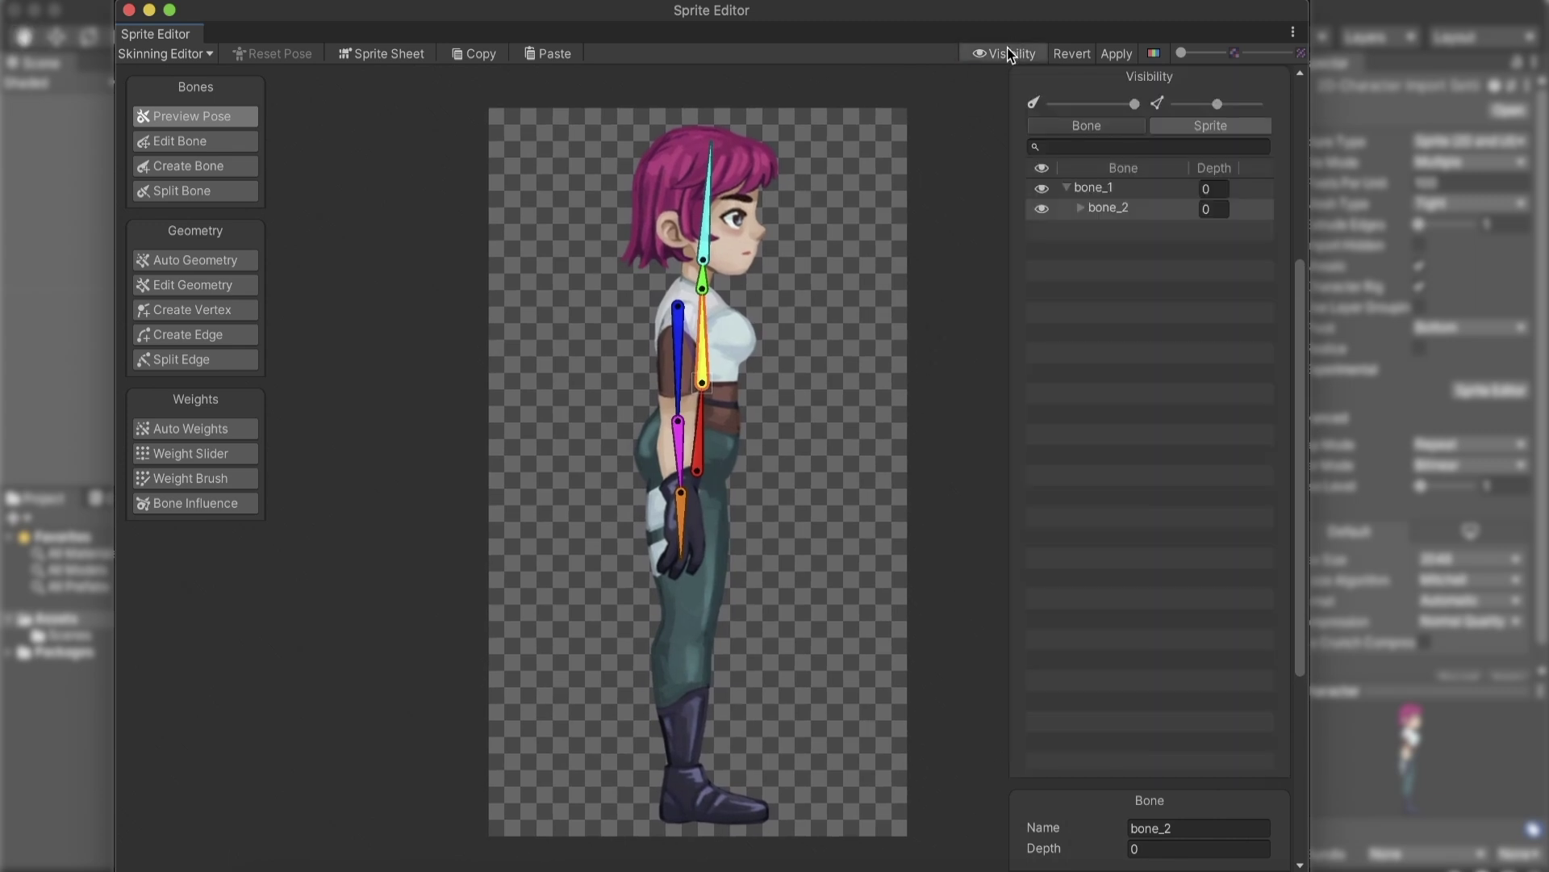
{"action": "left_click", "coordinate": [1081, 208]}
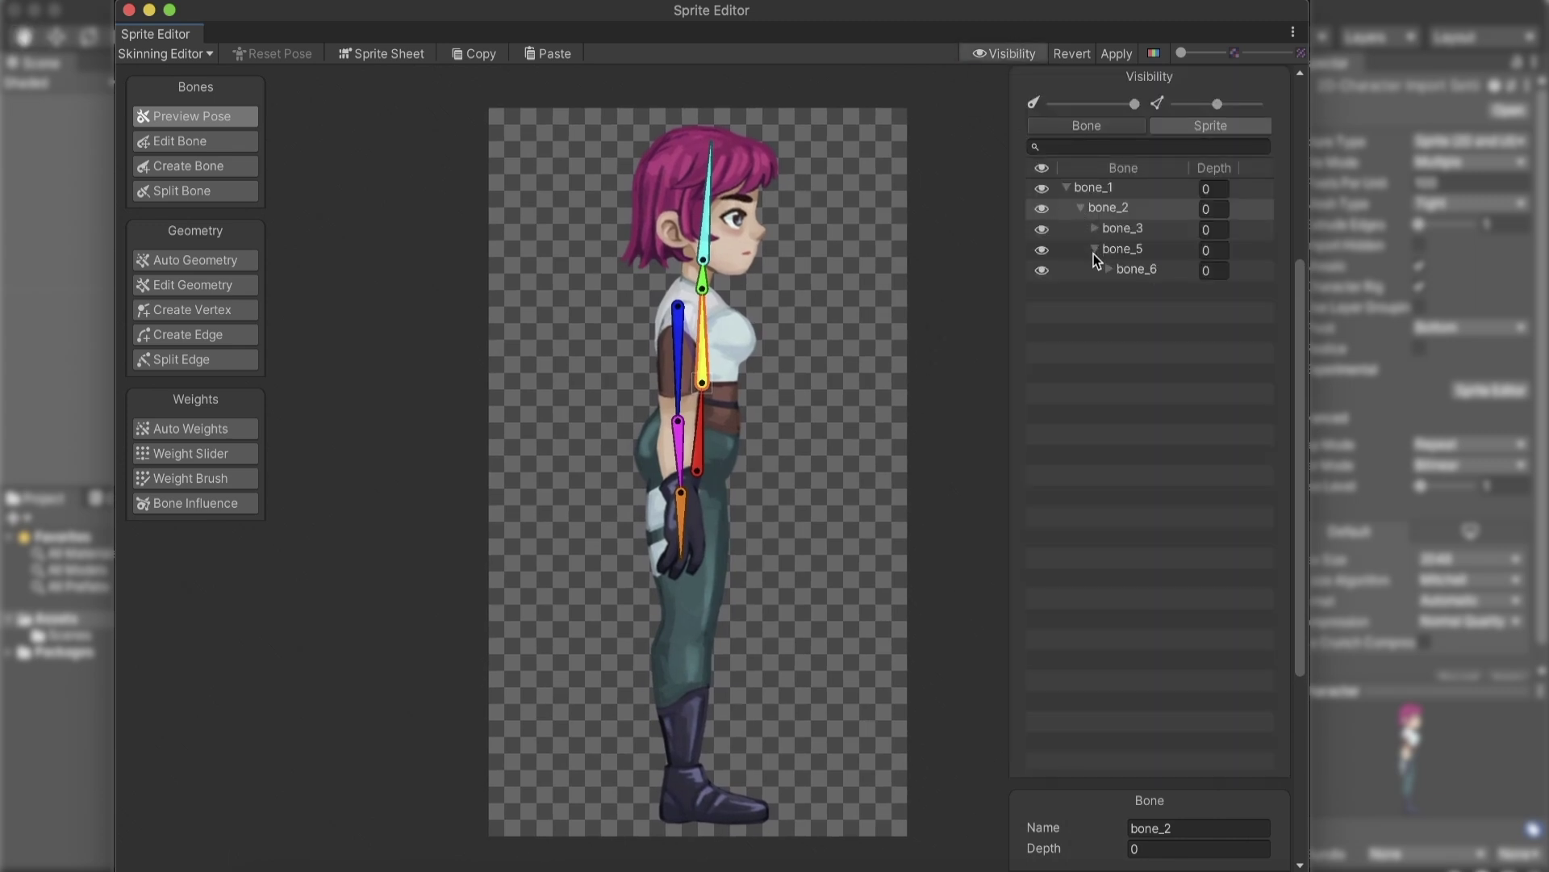
{"action": "left_click", "coordinate": [1132, 247]}
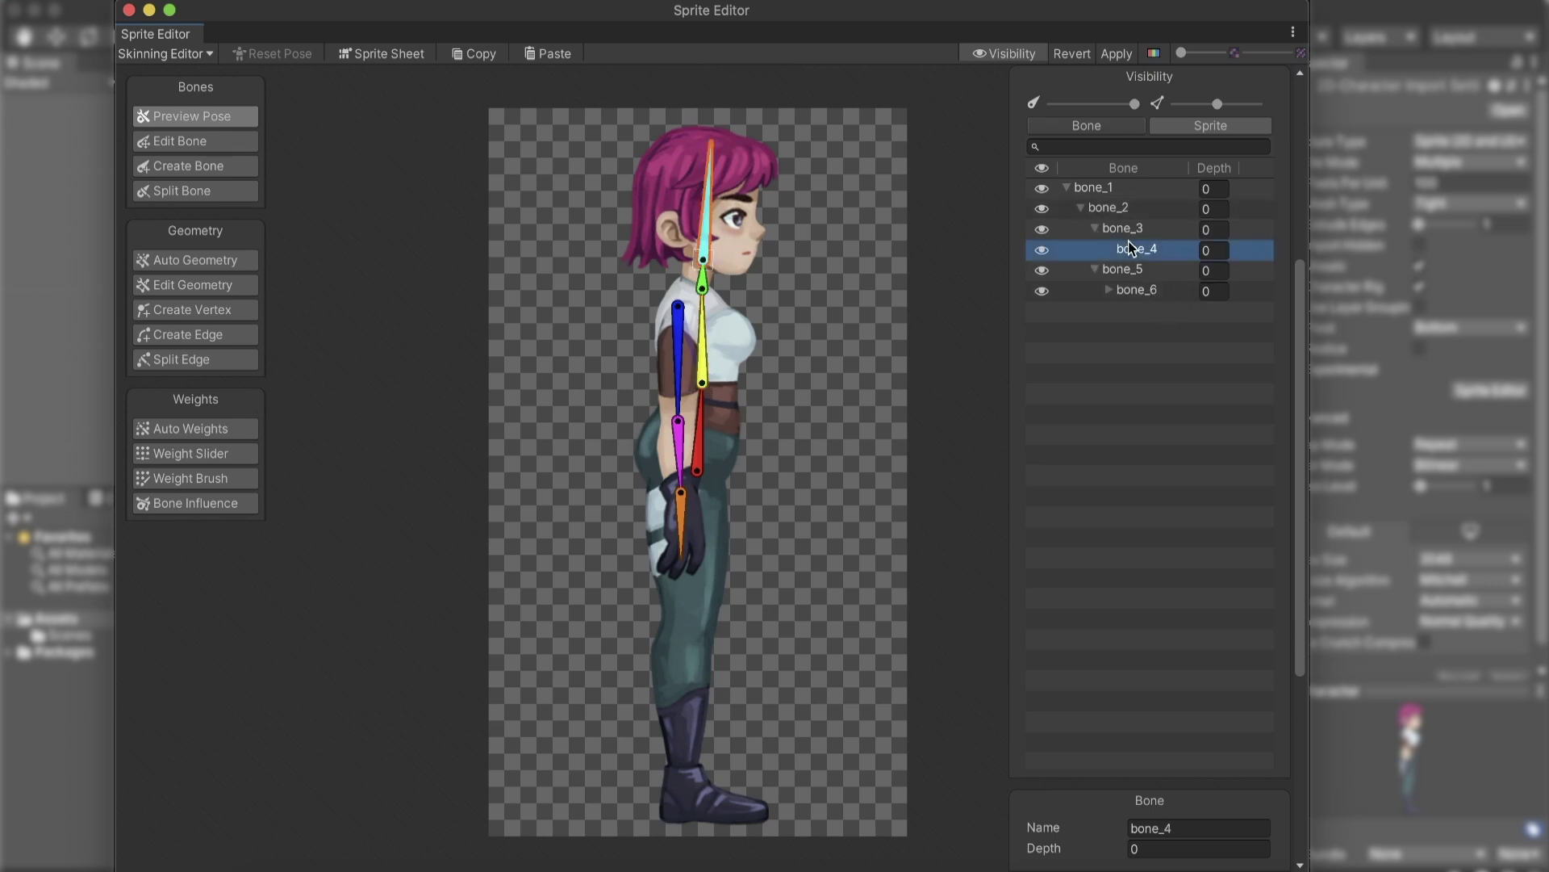
{"action": "left_click", "coordinate": [1128, 223]}
{"action": "left_click", "coordinate": [1150, 292]}
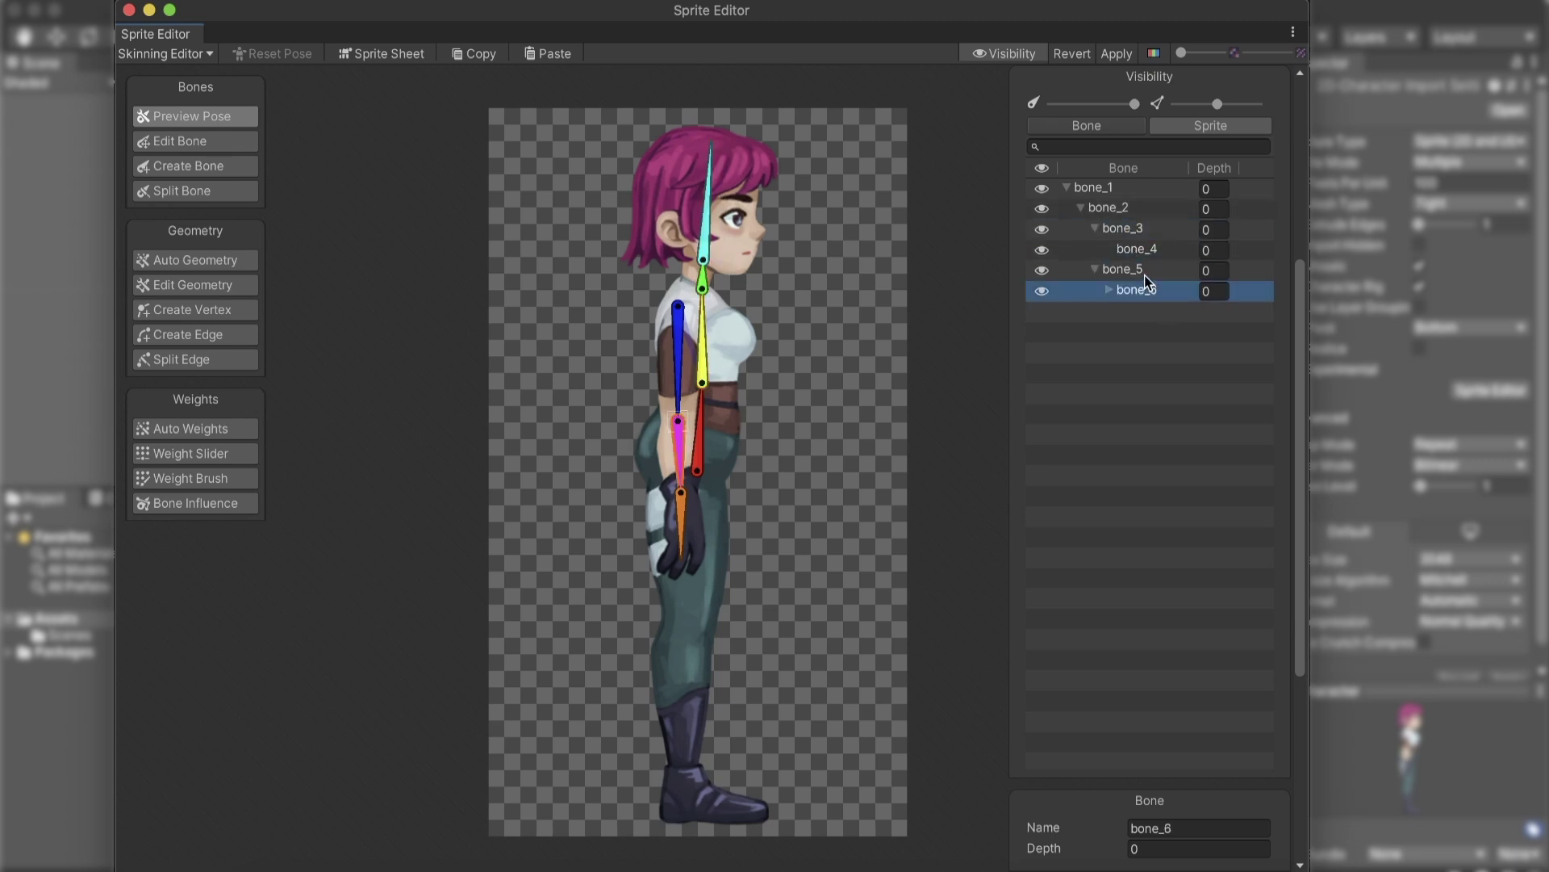
{"action": "left_click", "coordinate": [1109, 289]}
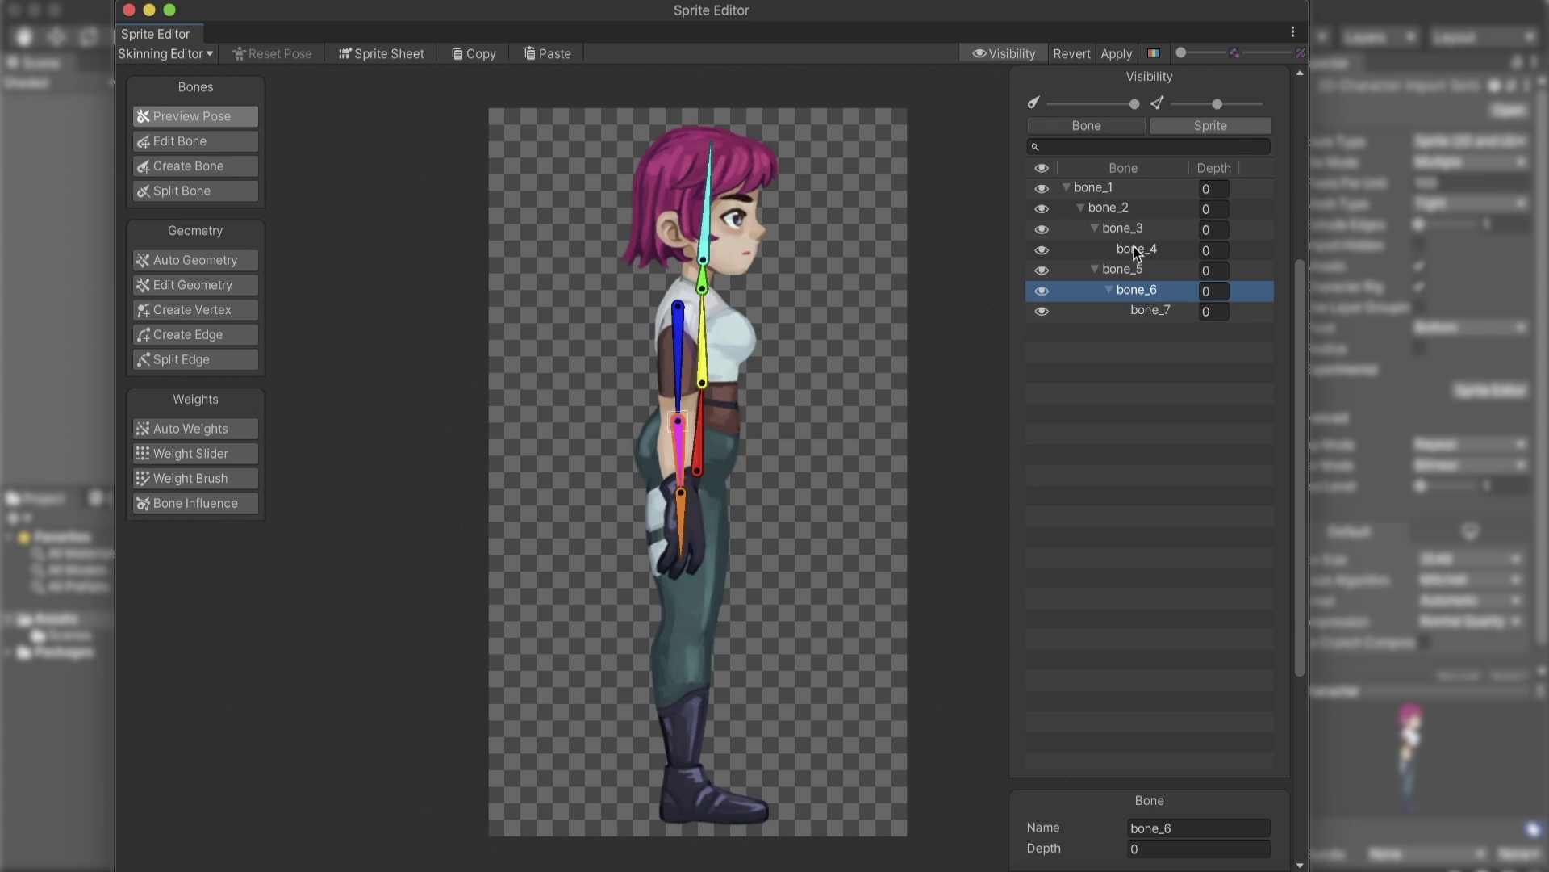
{"action": "left_click_drag", "start_coordinate": [1137, 250], "coordinate": [1137, 220]}
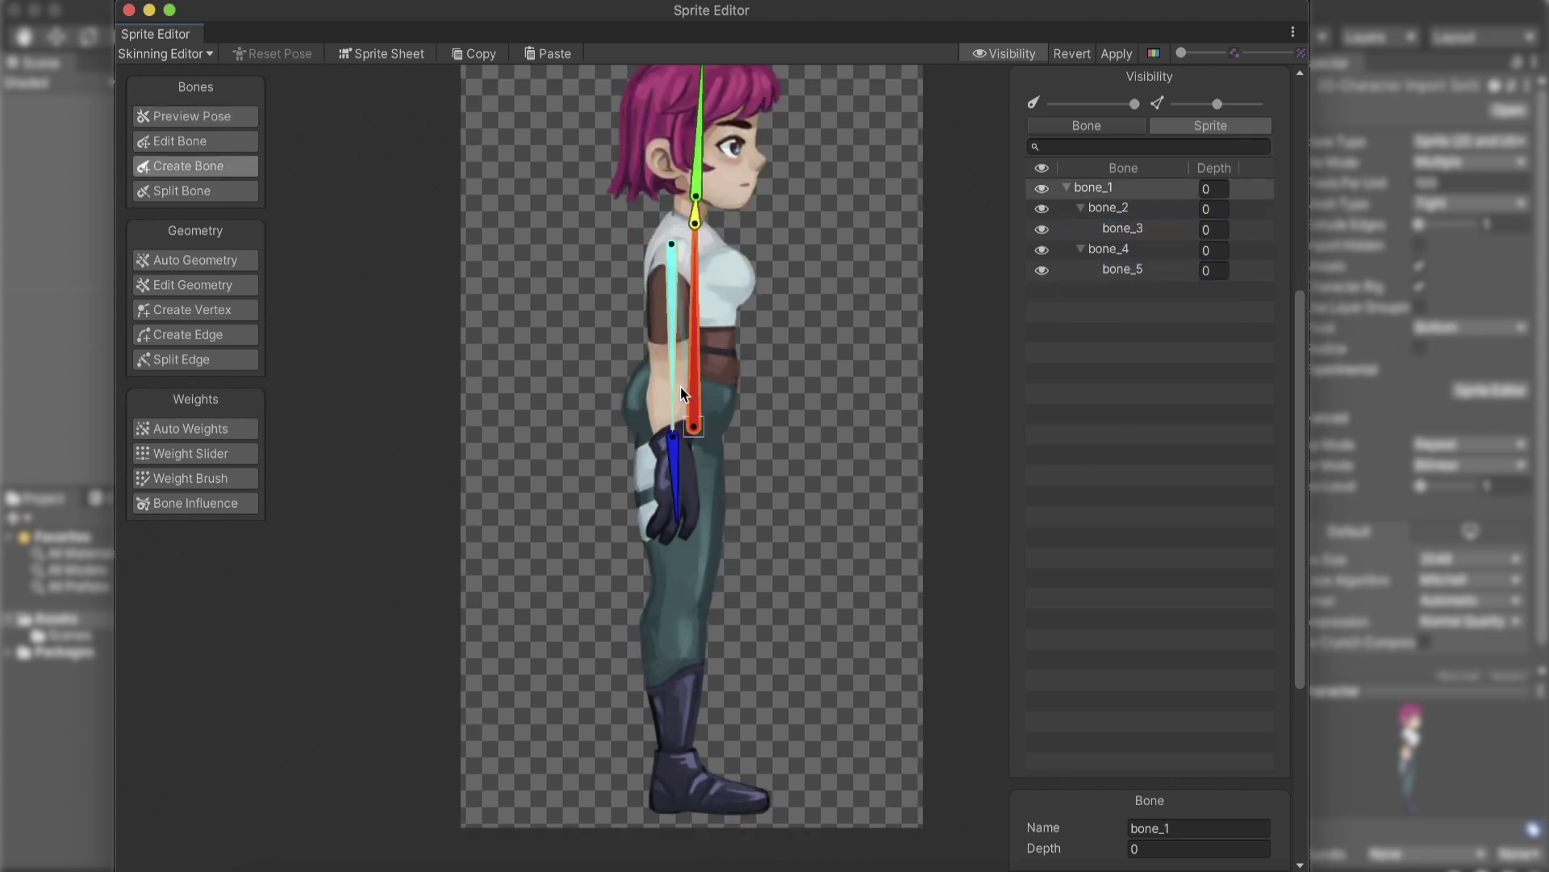
Create a single leg bone under bone_1 from the hip to the ankle, plus a foot bone out to the toes.
{"action": "scroll", "coordinate": [704, 371], "scroll_direction": "up", "scroll_amount": 5}
{"action": "scroll", "coordinate": [694, 478], "scroll_direction": "down", "scroll_amount": 3}
{"action": "scroll", "coordinate": [694, 478], "scroll_direction": "down", "scroll_amount": 2}
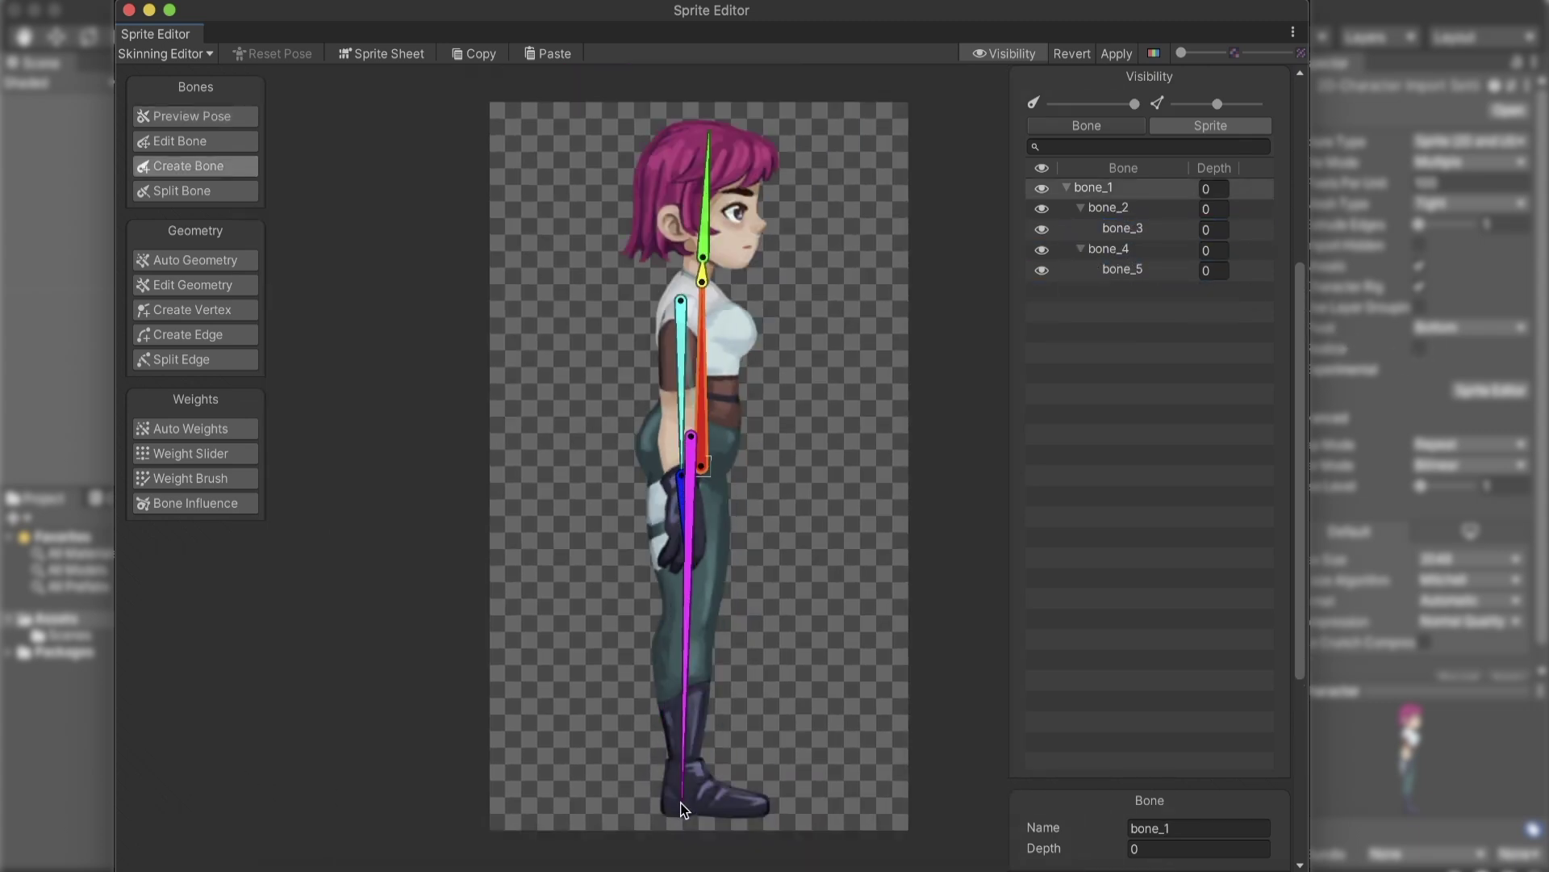
{"action": "left_click", "coordinate": [683, 791]}
{"action": "left_click", "coordinate": [762, 804]}
{"action": "scroll", "coordinate": [733, 435], "scroll_direction": "up", "scroll_amount": 1}
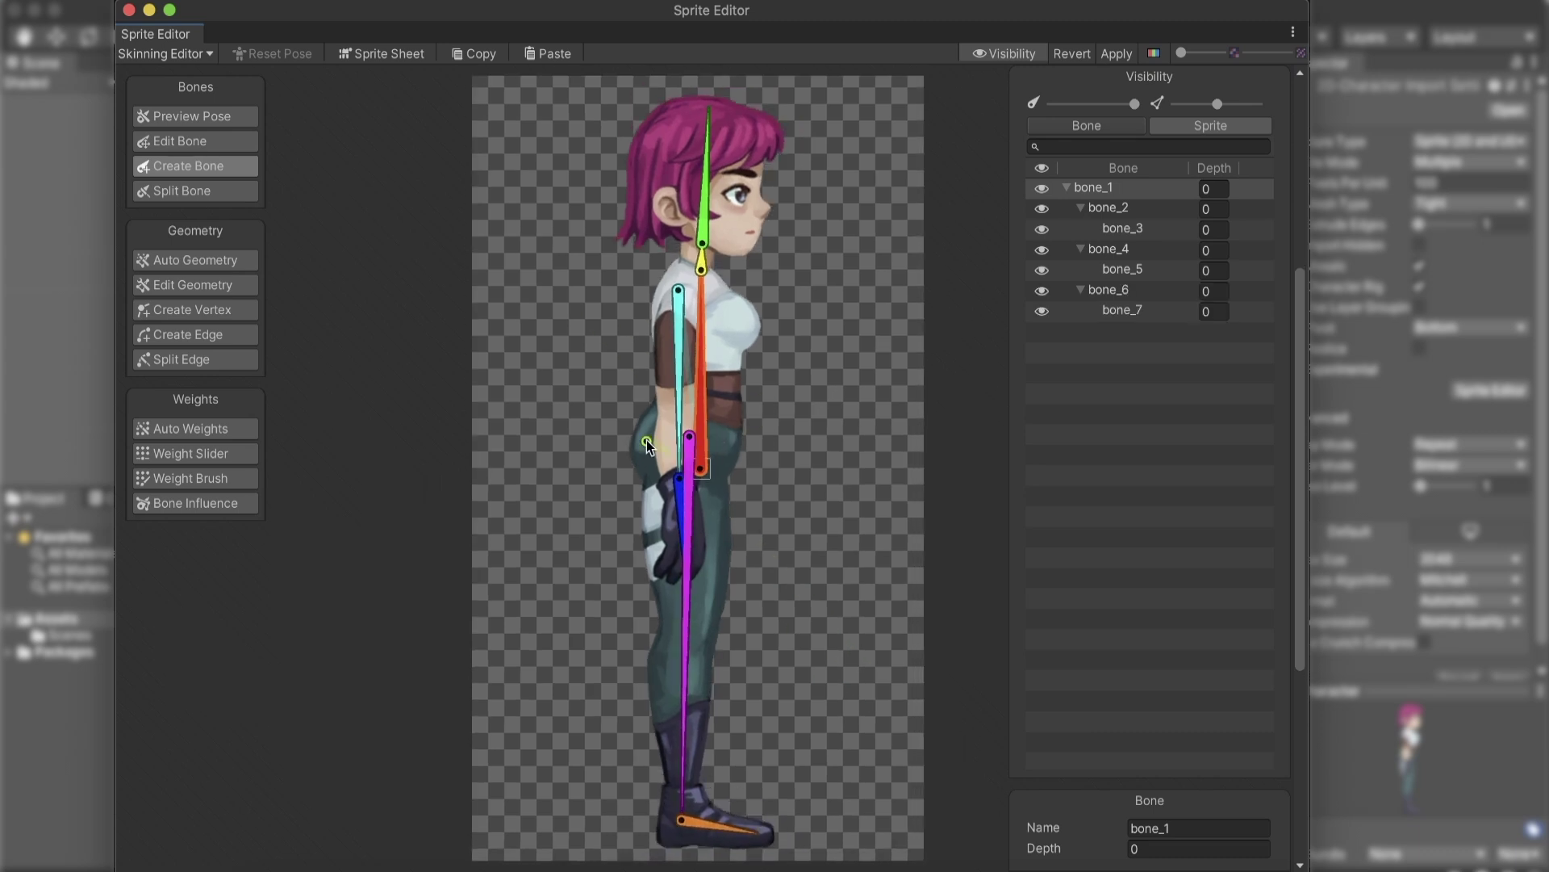
Split the torso bone at the waist, the arm bone at the elbow and the leg bone at the knee.
{"action": "left_click", "coordinate": [195, 190]}
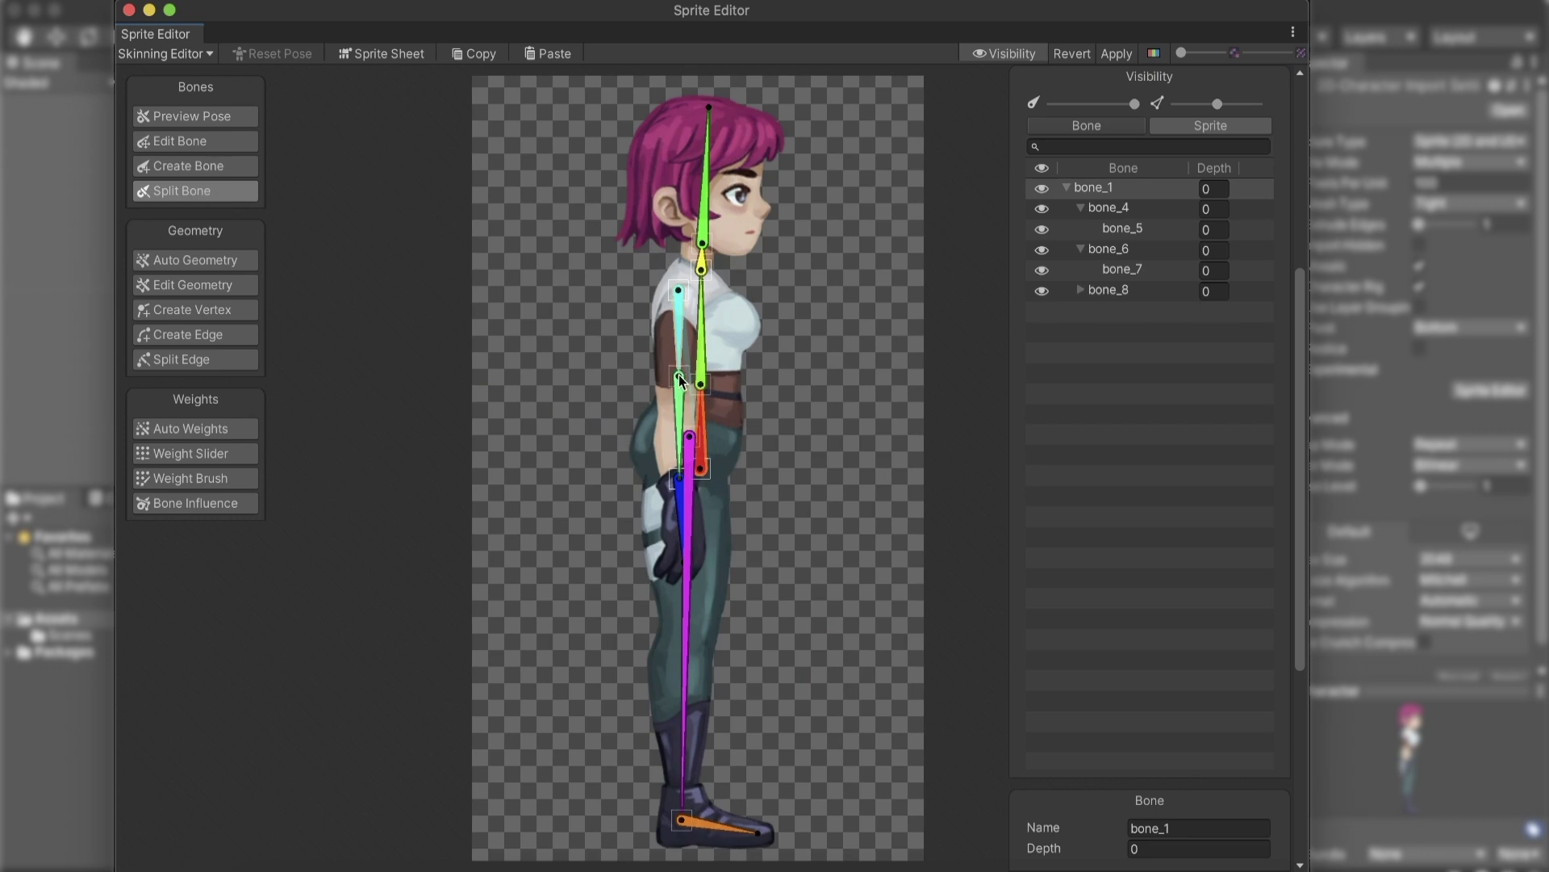
{"action": "left_click", "coordinate": [678, 399]}
{"action": "left_click", "coordinate": [686, 618]}
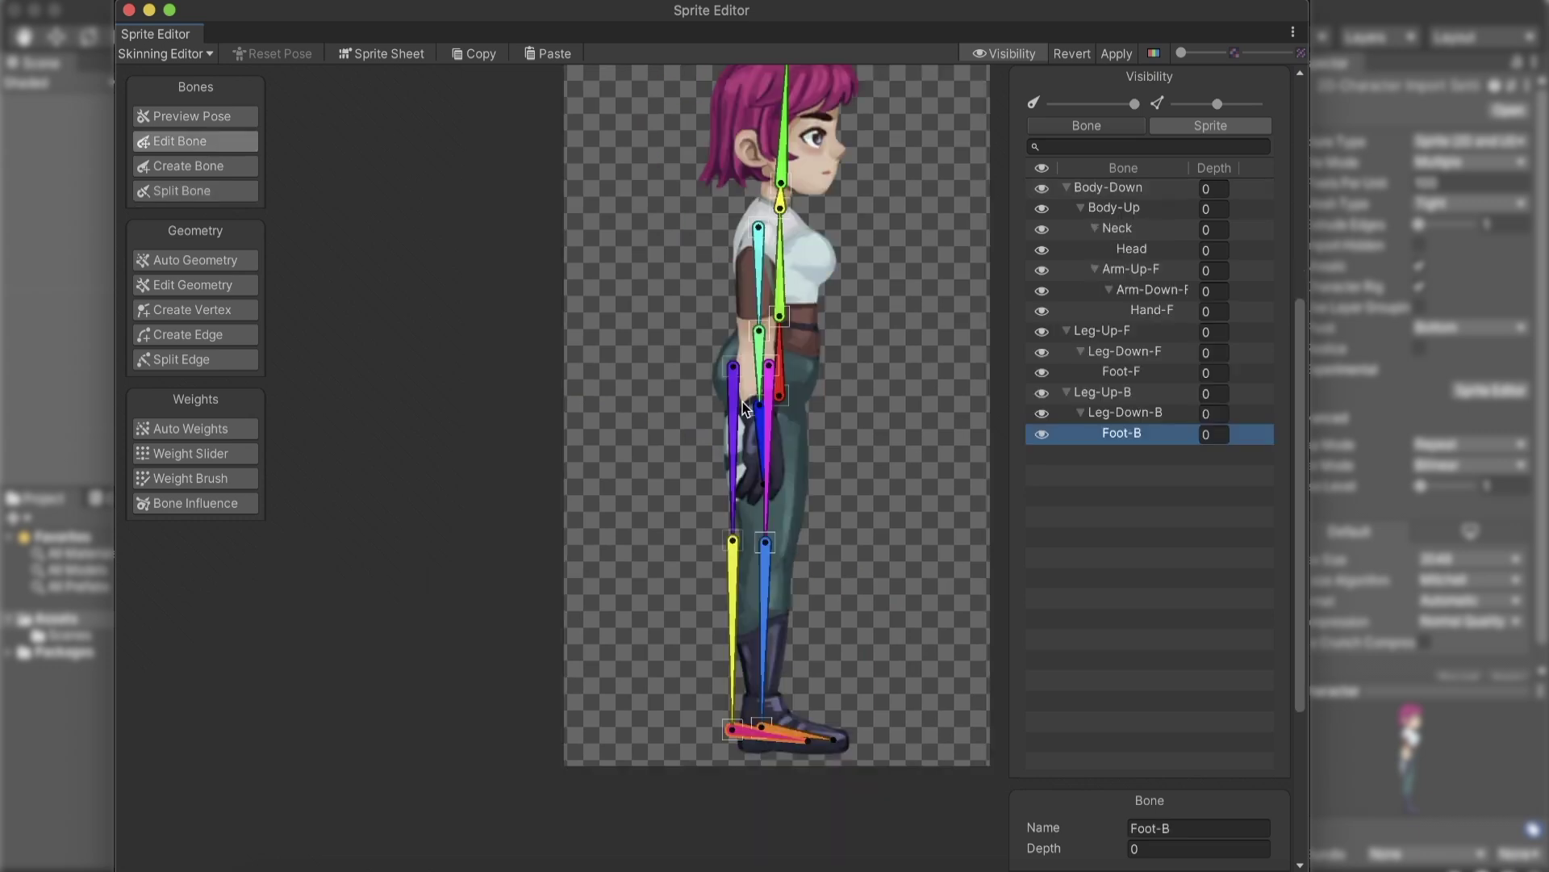
Select the back leg's bones from thigh to foot and move them over the front leg's bones.
{"action": "left_click", "coordinate": [731, 373]}
{"action": "left_click", "coordinate": [750, 731]}
{"action": "left_click", "coordinate": [731, 373], "text": "shift"}
{"action": "left_click_drag", "start_coordinate": [733, 373], "coordinate": [765, 376]}
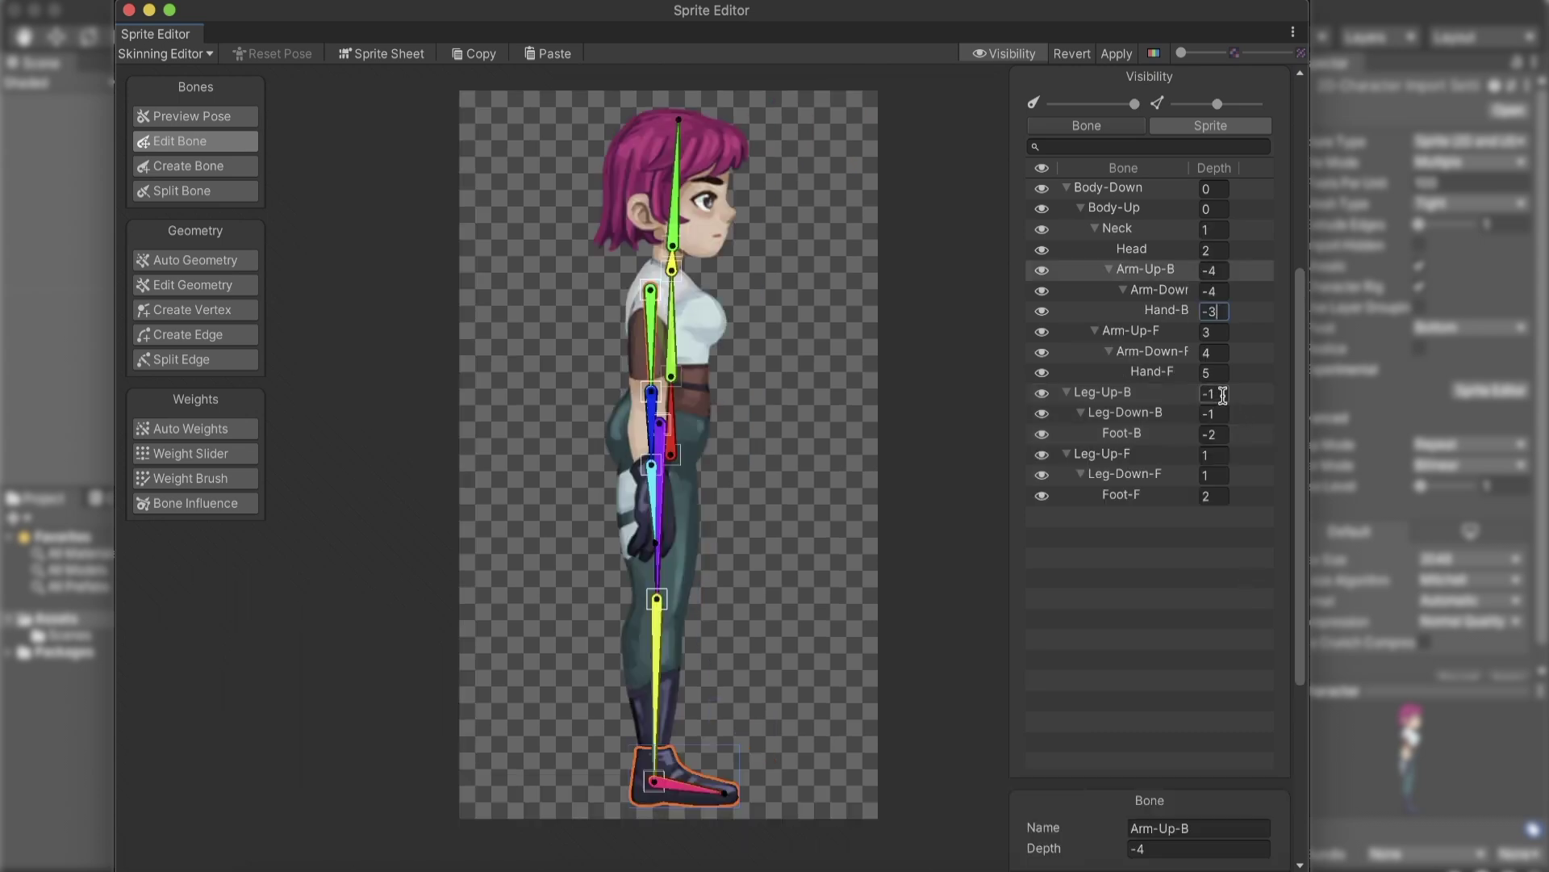
Set the depth of Leg-Up-B and Leg-Down-B to -2 and Foot-B to -1, and select the Body-Down bone.
{"action": "left_click", "coordinate": [1223, 395]}
{"action": "type", "text": "-2"}
{"action": "left_click", "coordinate": [1215, 416]}
{"action": "type", "text": "-2"}
{"action": "left_click", "coordinate": [1218, 435]}
{"action": "key", "text": "BackSpace"}
{"action": "type", "text": "-1"}
{"action": "left_click", "coordinate": [1207, 579]}
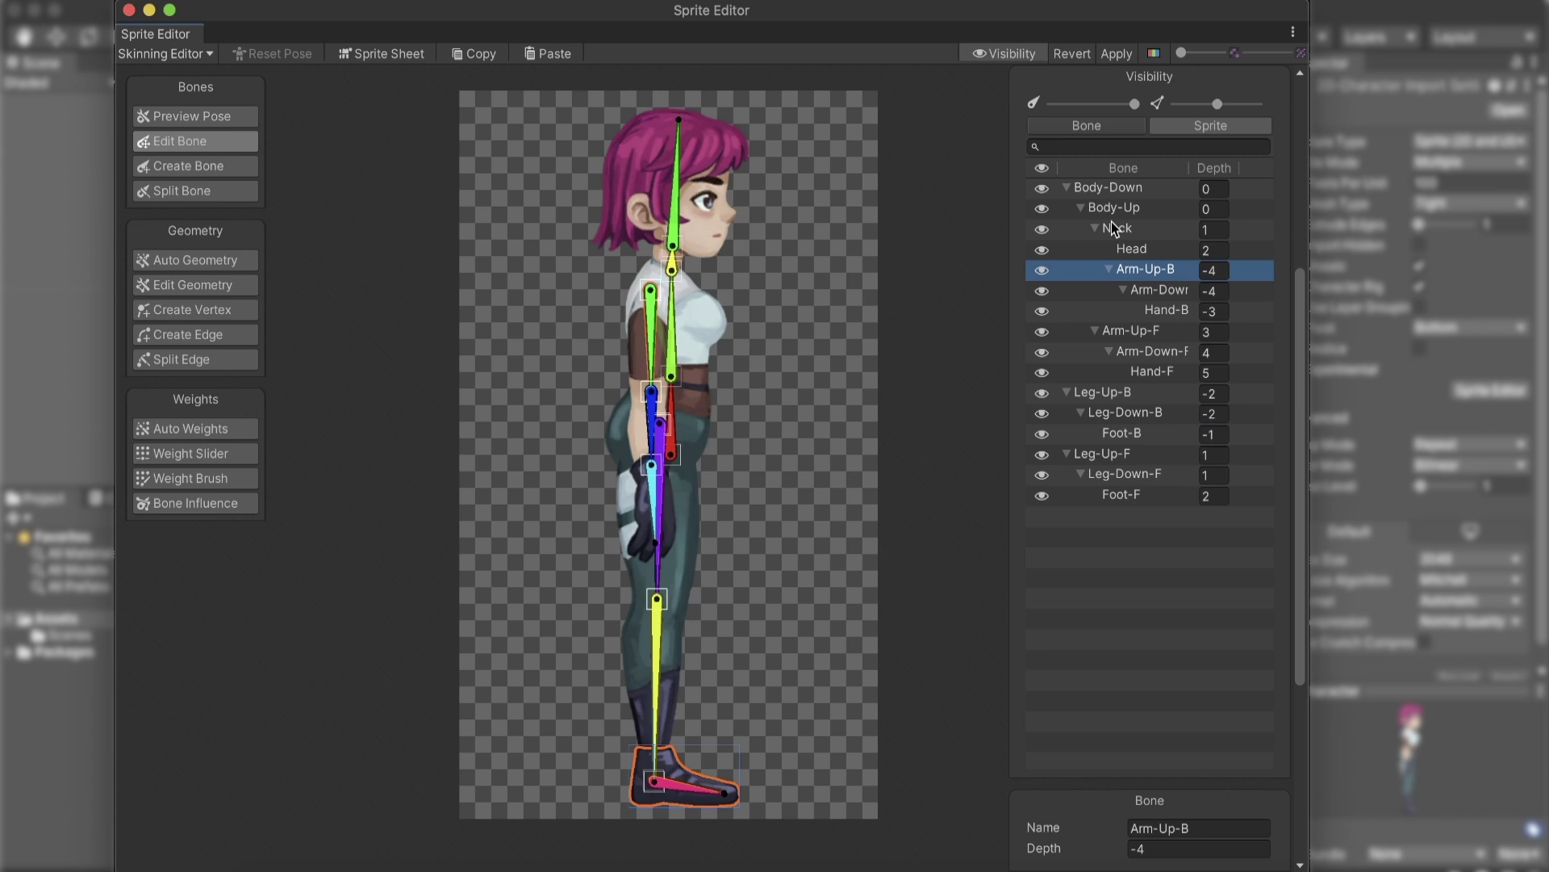
{"action": "left_click", "coordinate": [1096, 191]}
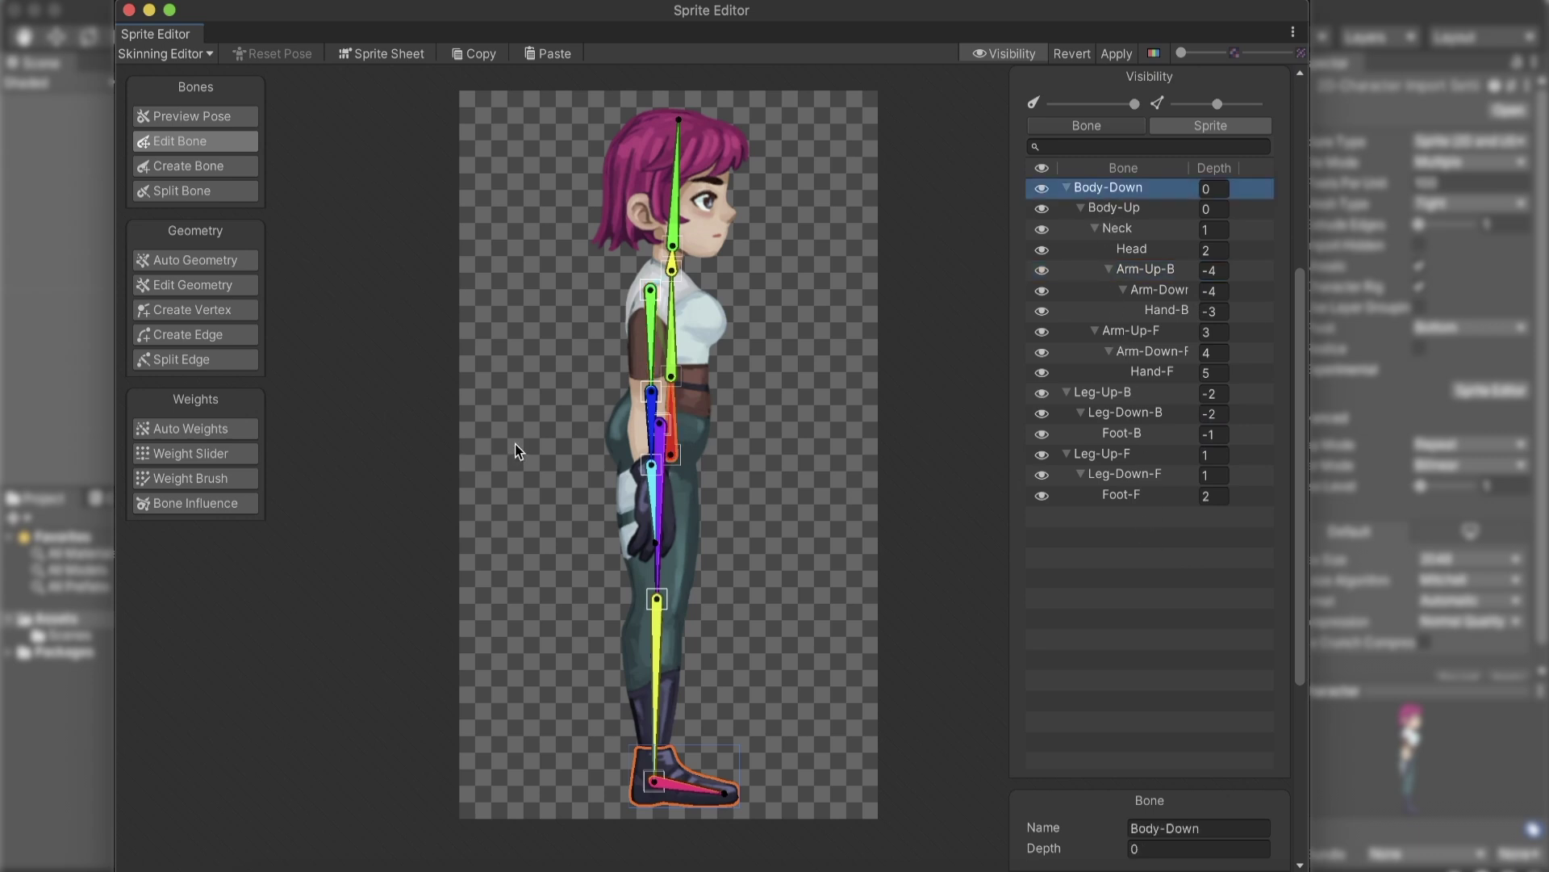
{"action": "key", "text": "shift+1"}
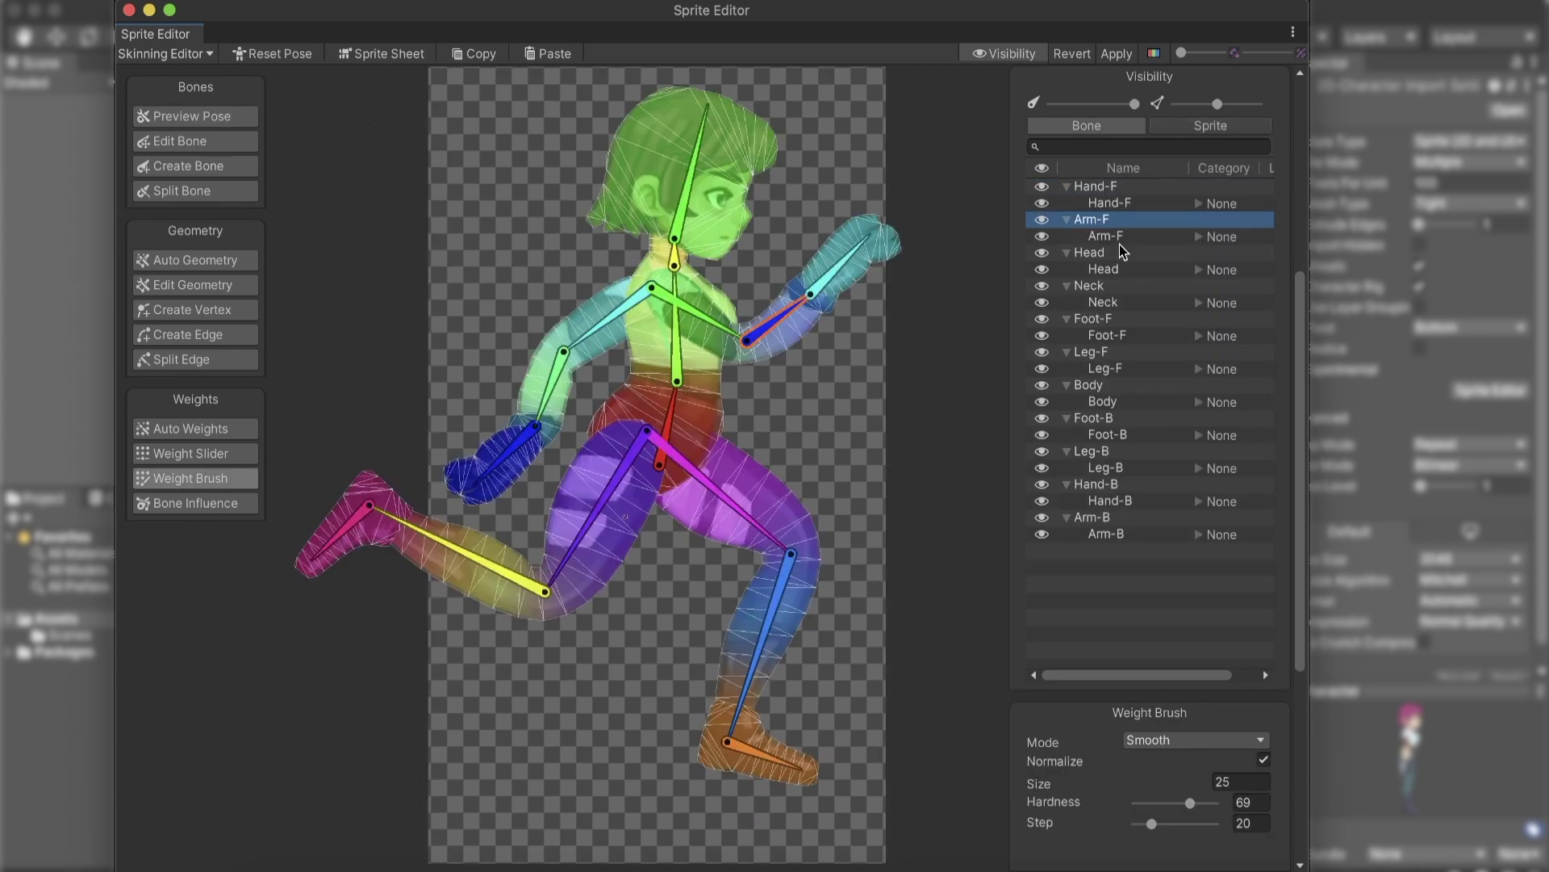
Check the bone weights of the Arm-F and Leg-F sprites on the character in the running pose.
{"action": "left_click", "coordinate": [1122, 252]}
{"action": "left_click", "coordinate": [1117, 287]}
{"action": "left_click", "coordinate": [1111, 239]}
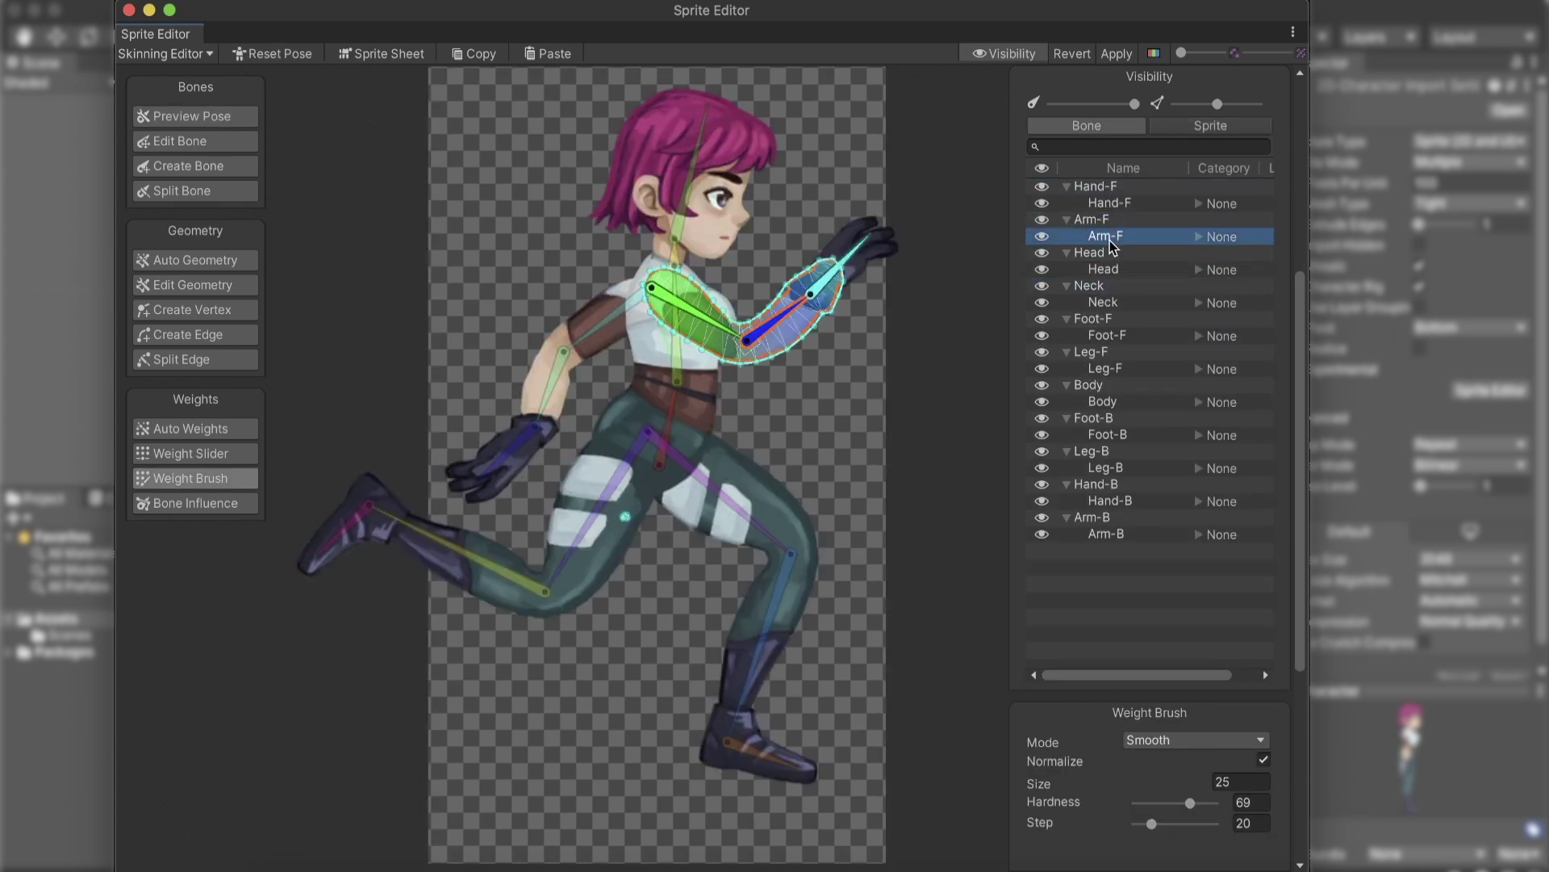
{"action": "left_click_drag", "start_coordinate": [807, 372], "coordinate": [835, 300]}
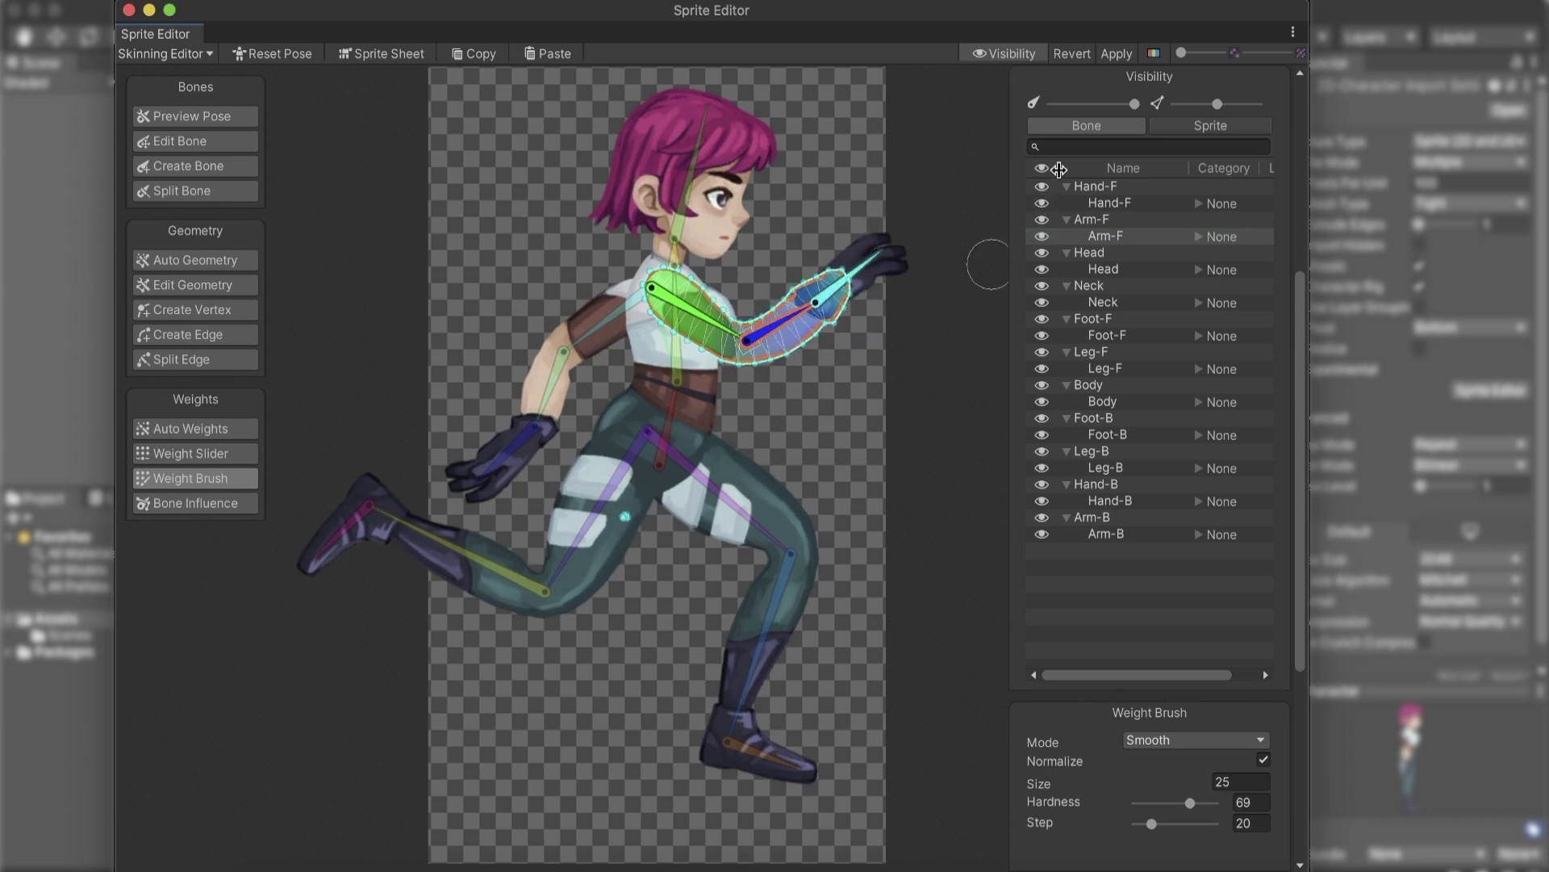
{"action": "left_click", "coordinate": [1103, 370]}
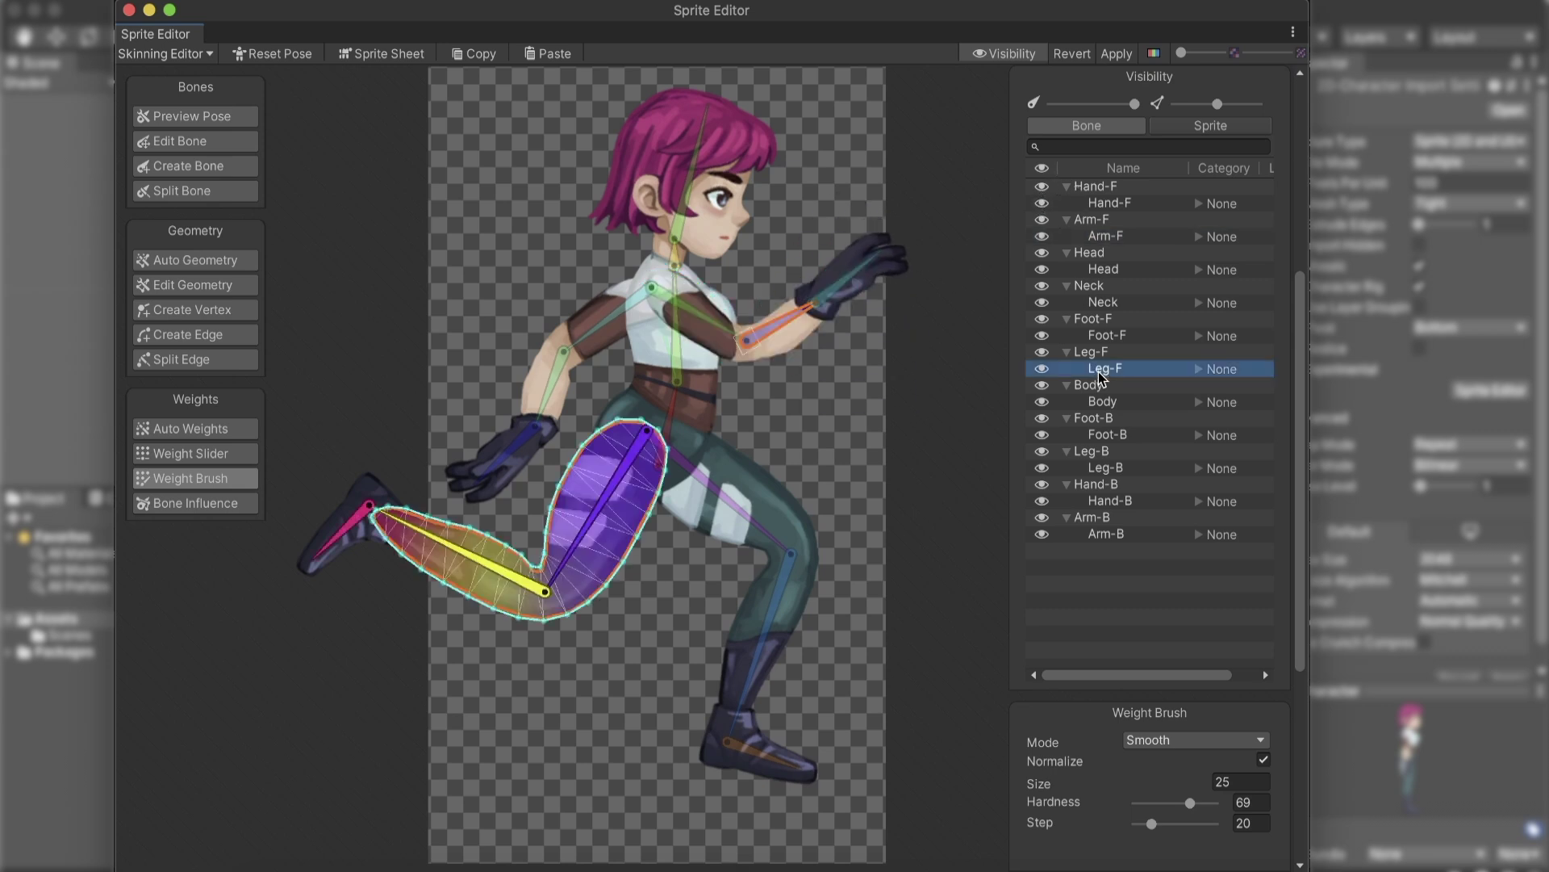
{"action": "left_click_drag", "start_coordinate": [796, 308], "coordinate": [786, 416]}
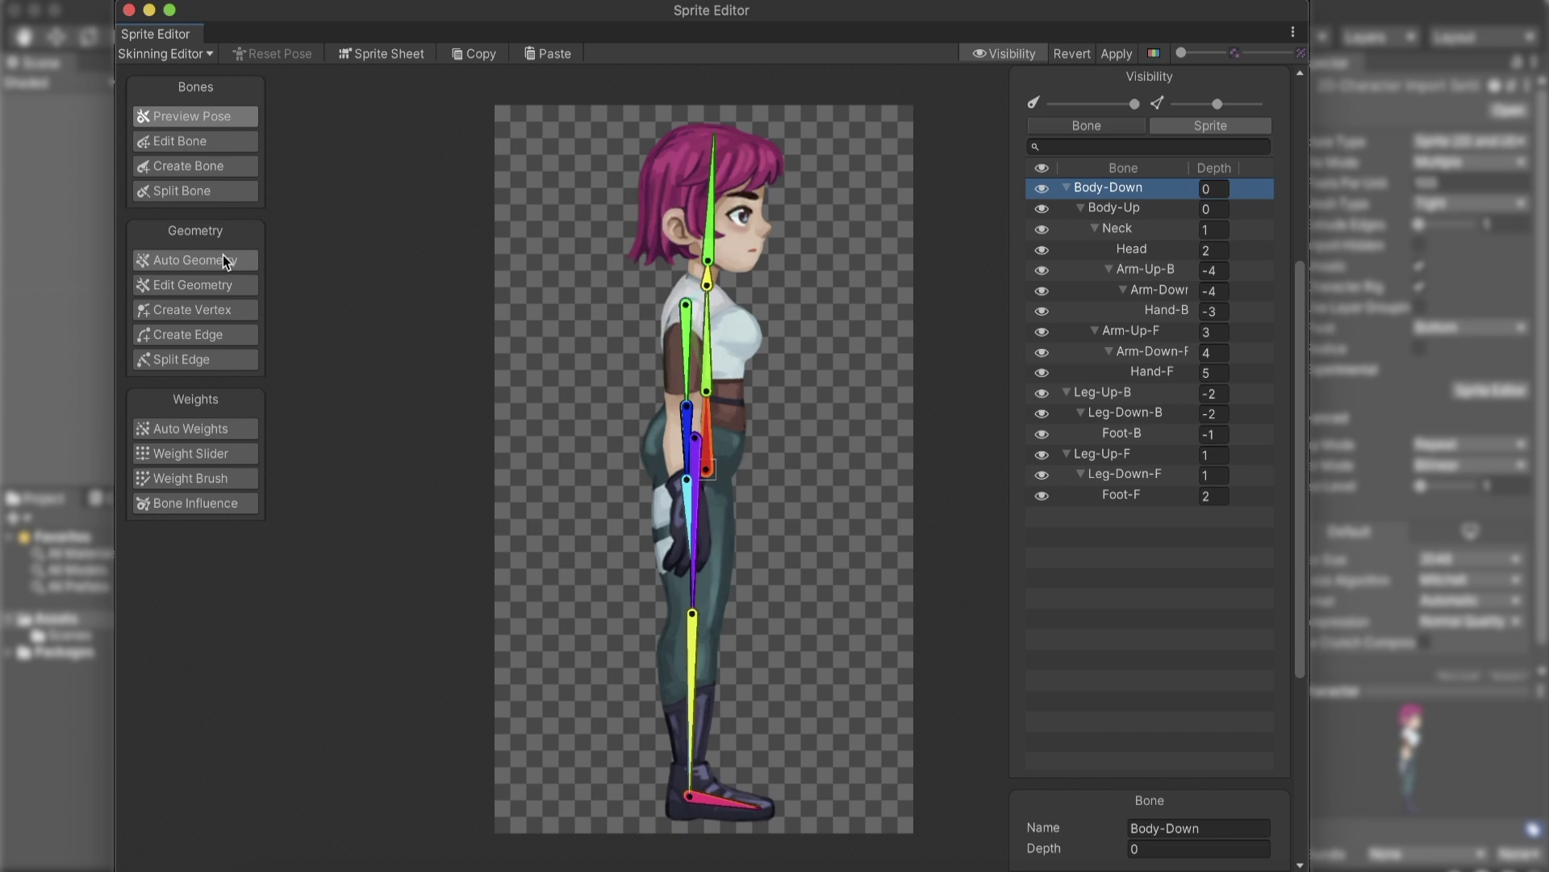
Auto-generate geometry for all visible sprites with Outline Detail 47, Alpha Tolerance 0, Subdivide 0 and Weights off.
{"action": "left_click", "coordinate": [226, 258]}
{"action": "left_click", "coordinate": [1161, 845]}
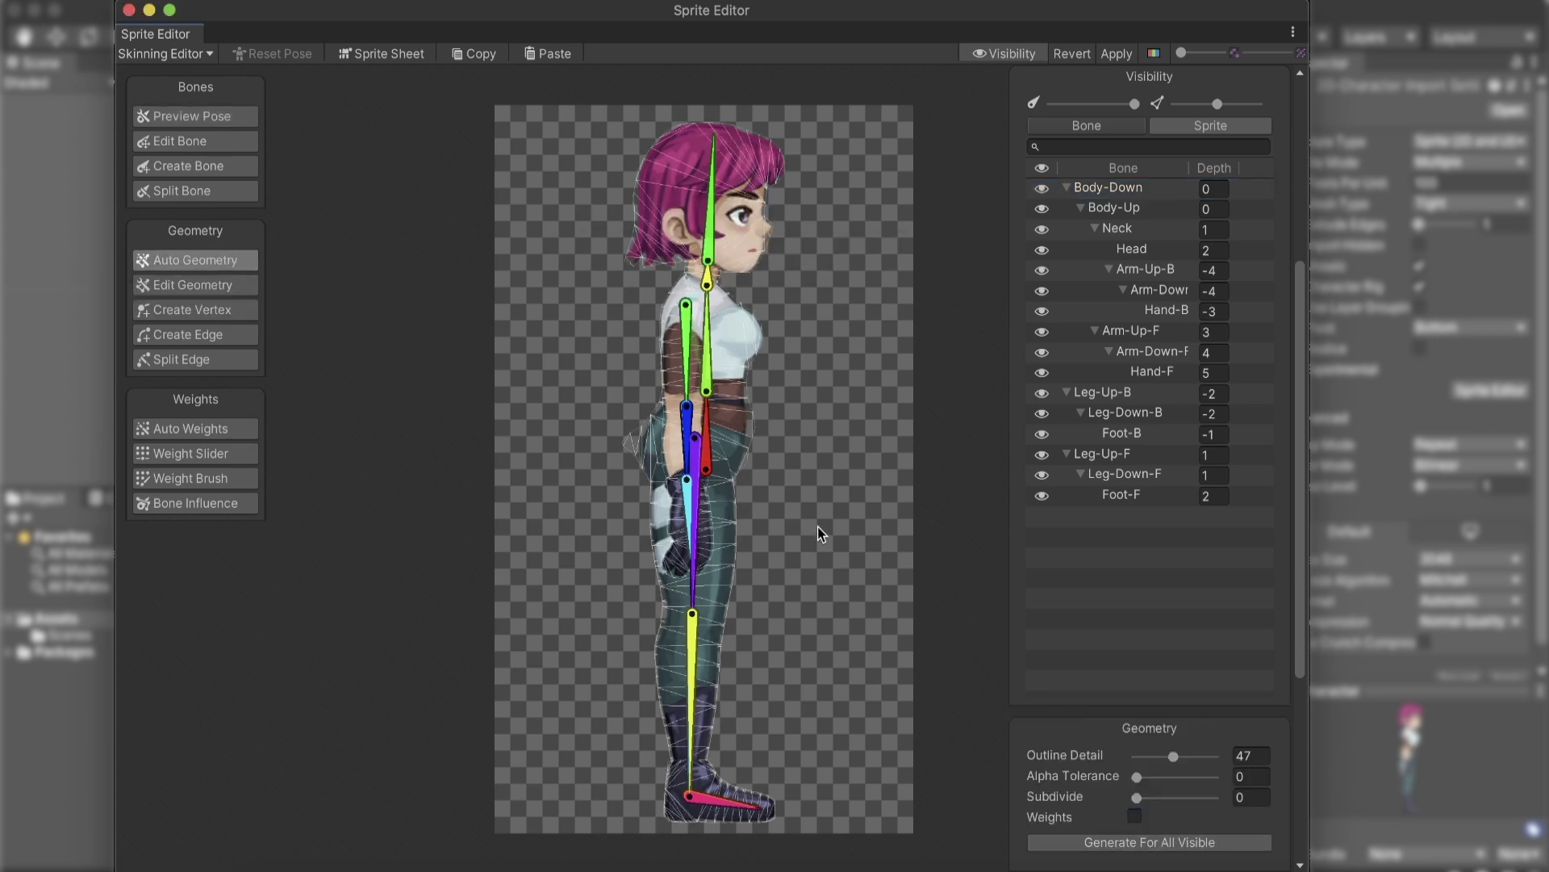
Select the Body sprite at the hips and open its mesh for geometry editing.
{"action": "scroll", "coordinate": [670, 430], "scroll_direction": "up", "scroll_amount": 10}
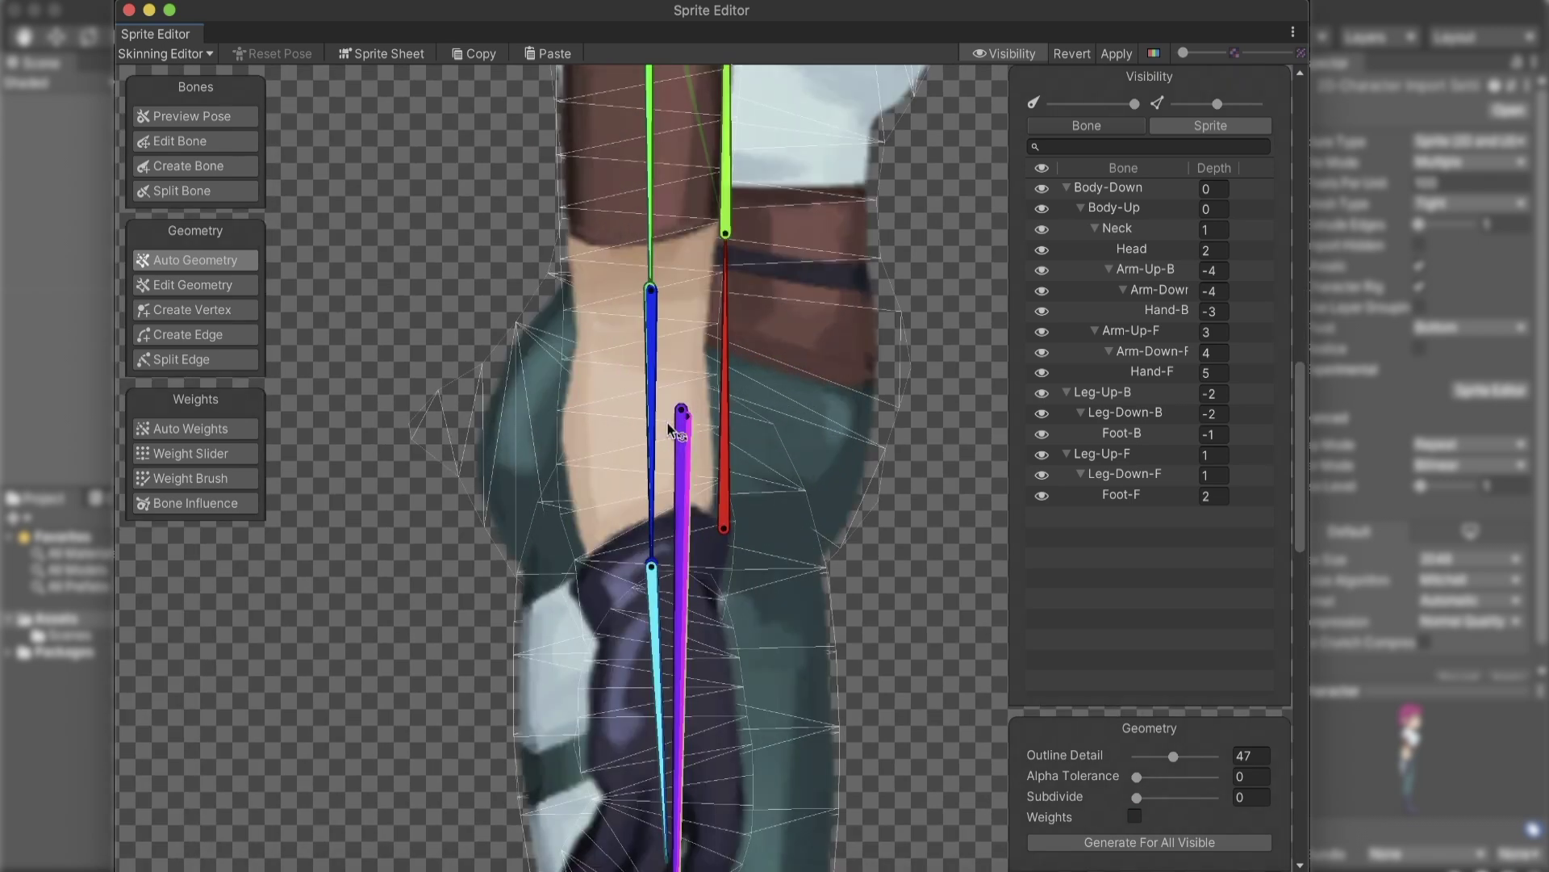
{"action": "left_click", "coordinate": [669, 430]}
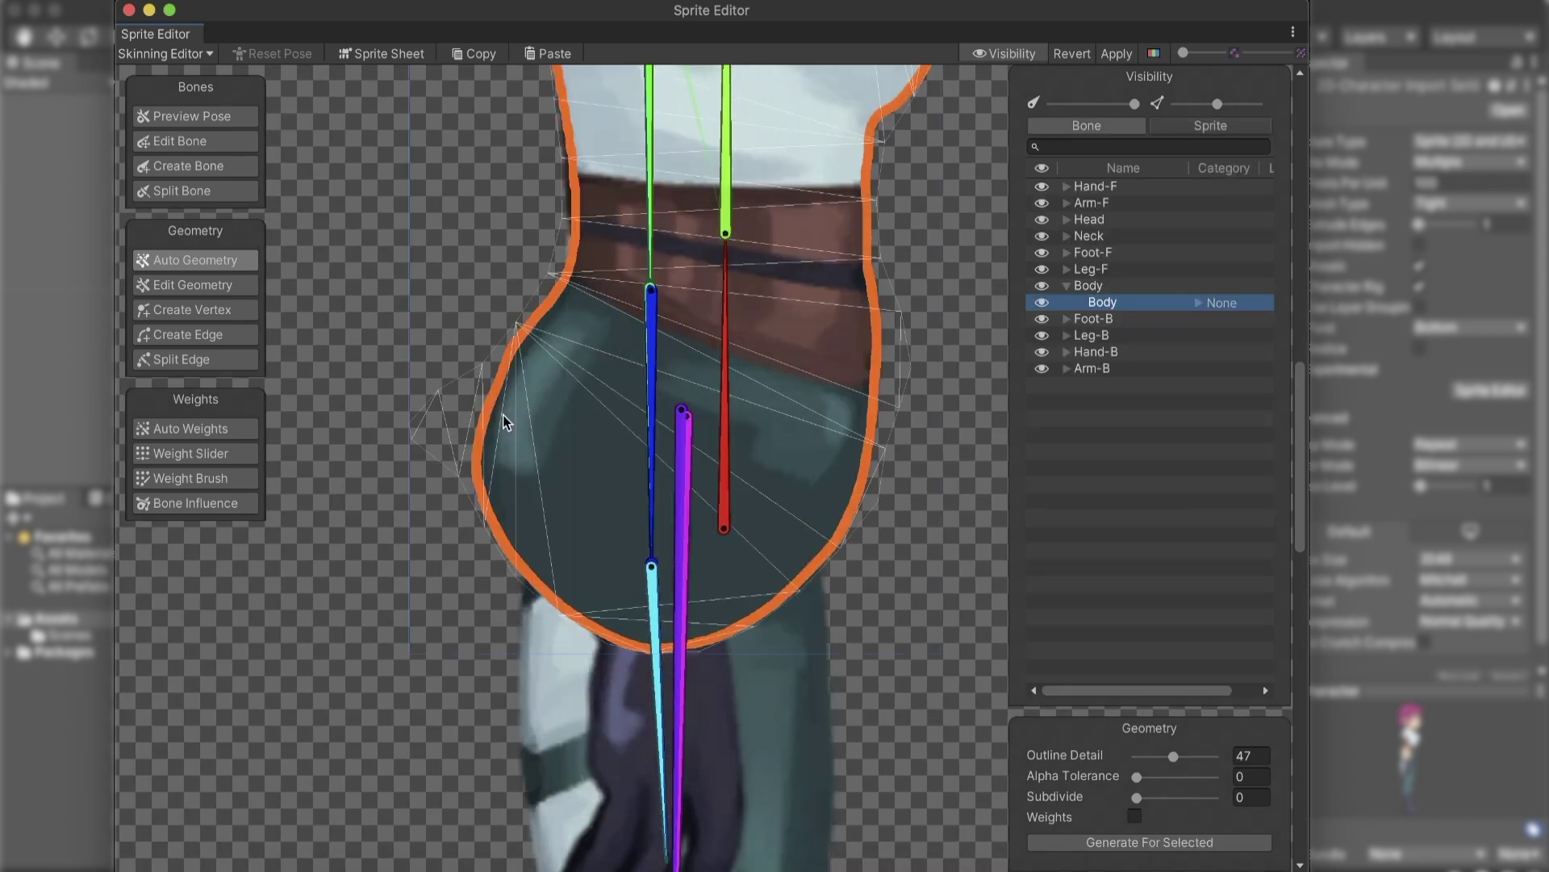
{"action": "key", "text": "shift+s"}
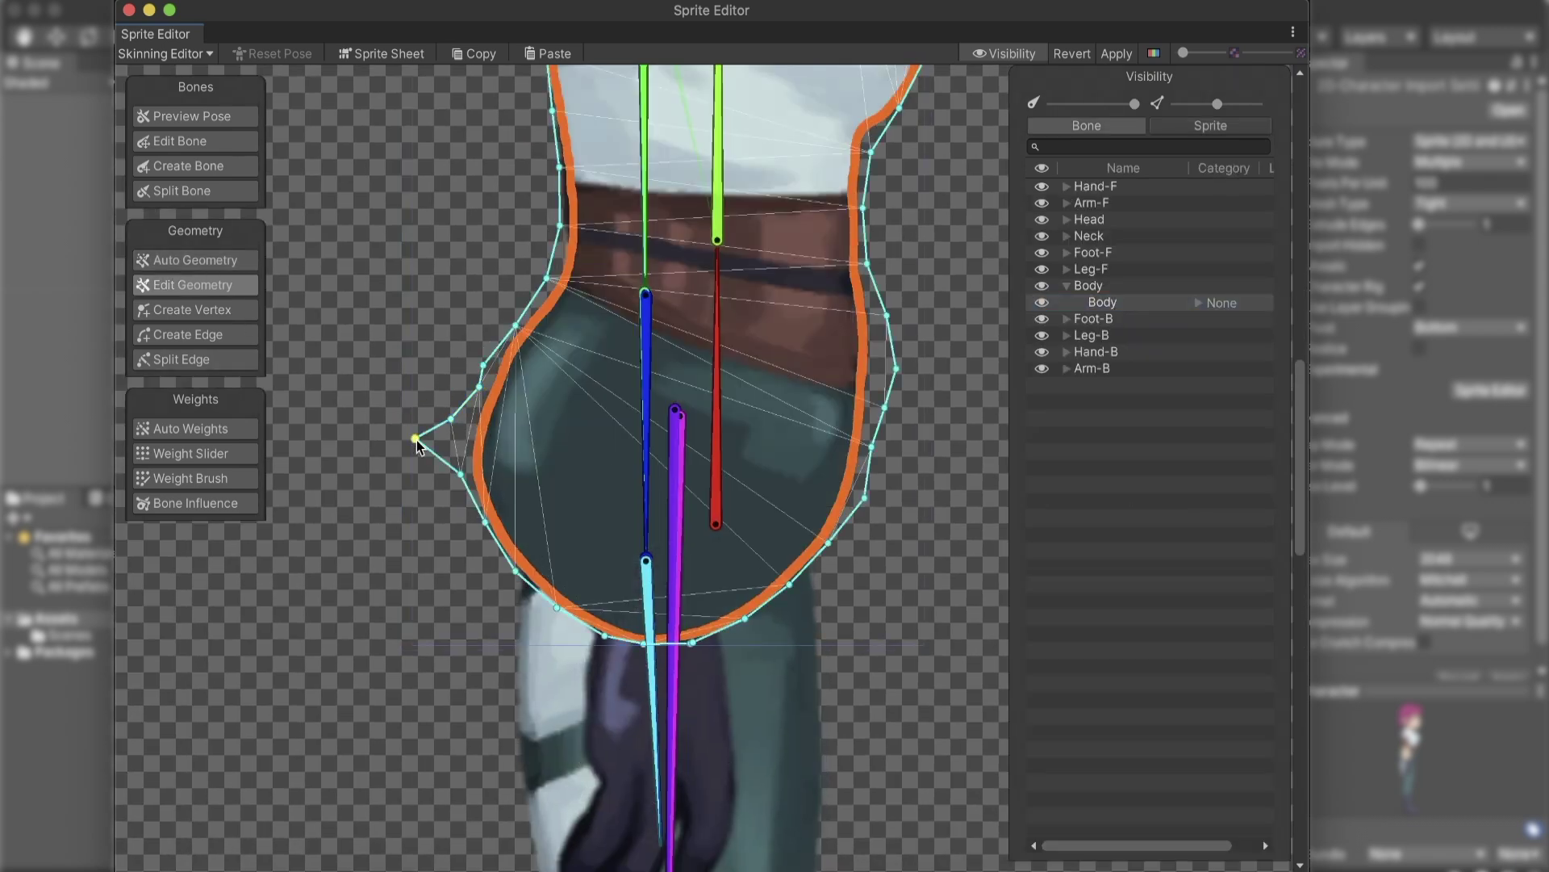
Examine the generated meshes of the individual foot, leg, arm and head sprites, including Foot-B, Leg-B, Arm-F and Head.
{"action": "left_click", "coordinate": [1063, 269]}
{"action": "left_click", "coordinate": [1065, 252]}
{"action": "left_click", "coordinate": [1066, 352]}
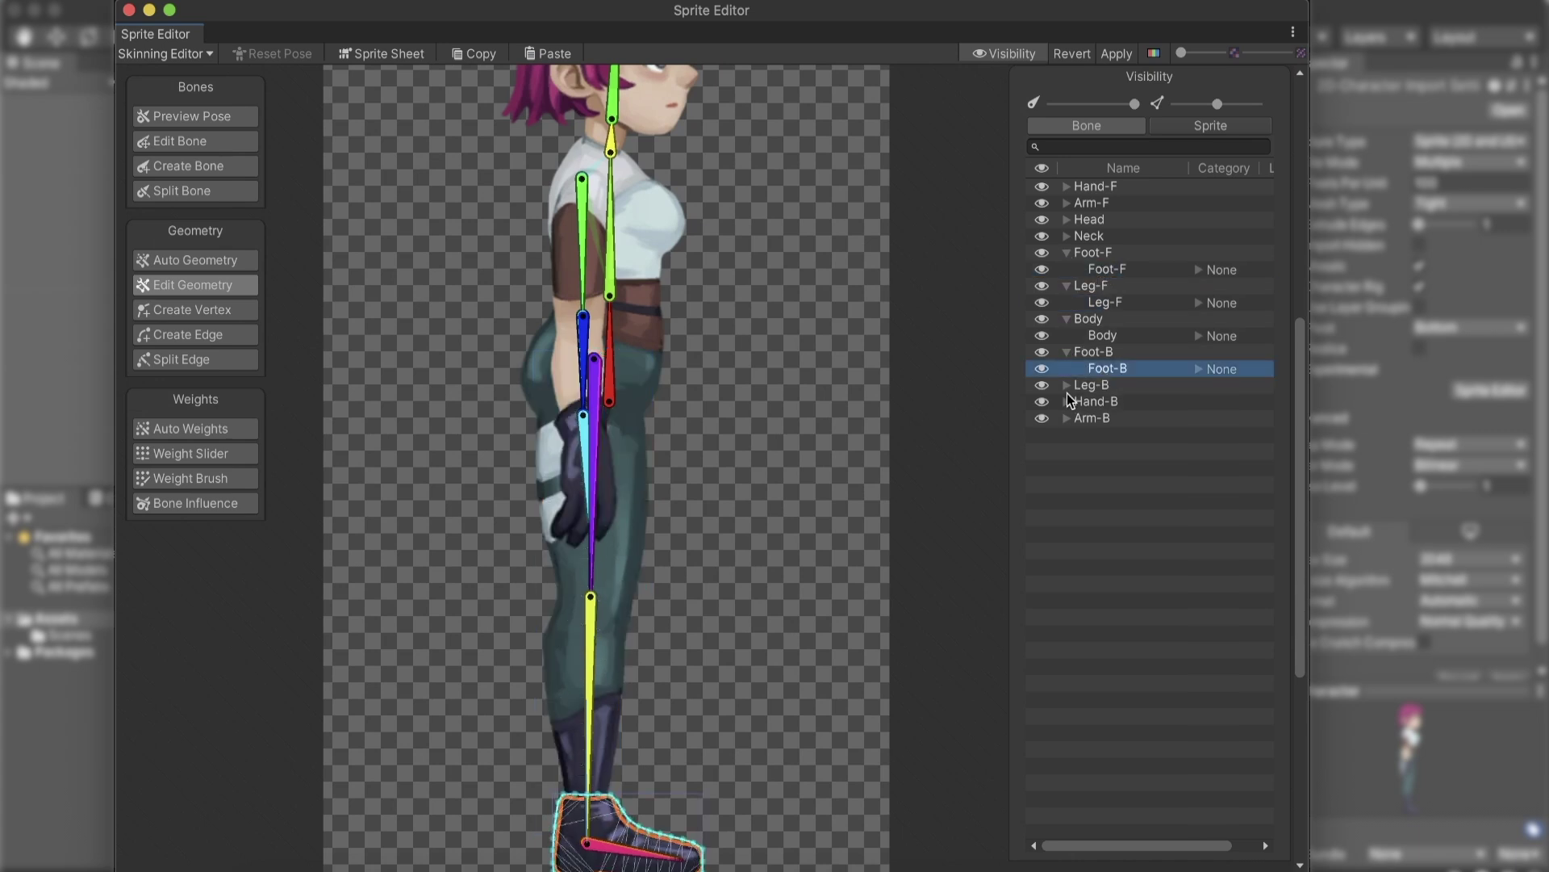
{"action": "left_click", "coordinate": [1066, 385]}
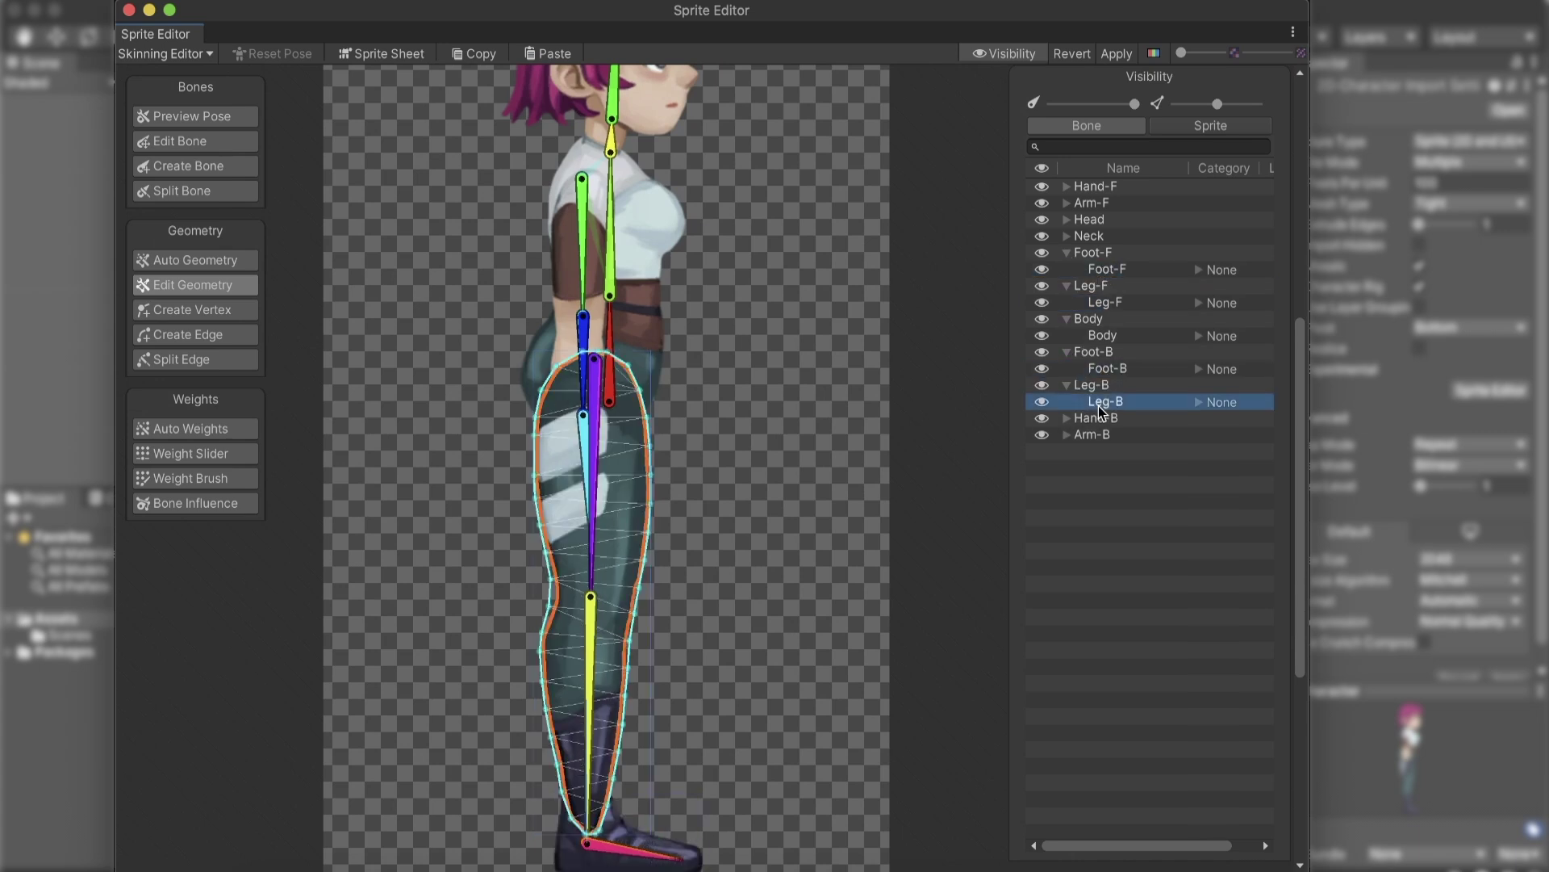
{"action": "left_click", "coordinate": [1066, 203]}
{"action": "left_click", "coordinate": [1067, 235]}
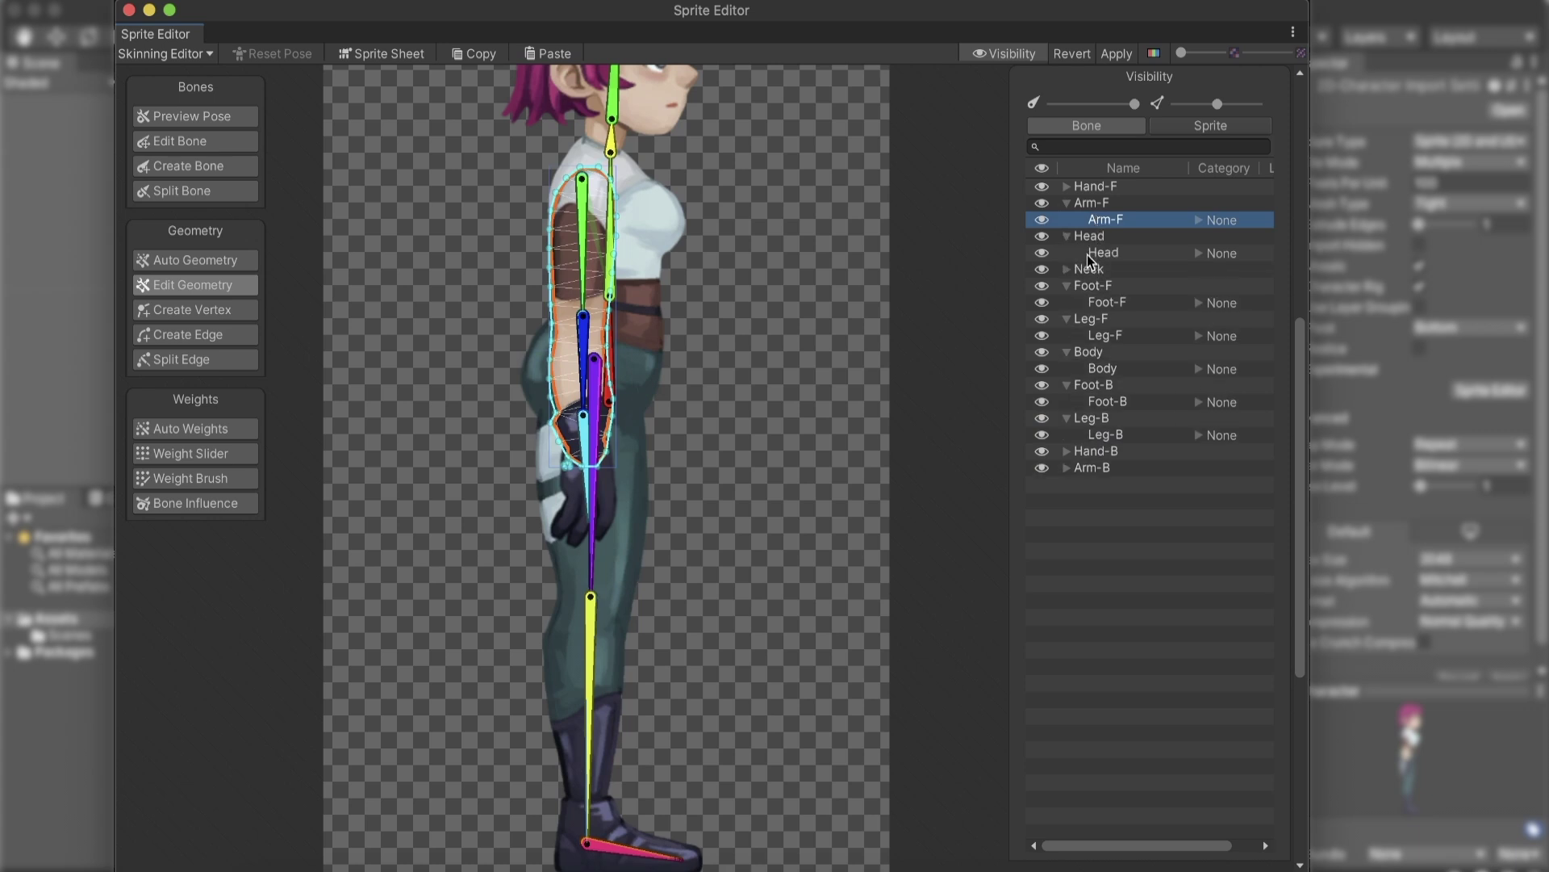
{"action": "left_click", "coordinate": [1089, 254]}
{"action": "scroll", "coordinate": [714, 299], "scroll_direction": "down", "scroll_amount": 3}
{"action": "middle_click_drag", "start_coordinate": [714, 299], "coordinate": [689, 376]}
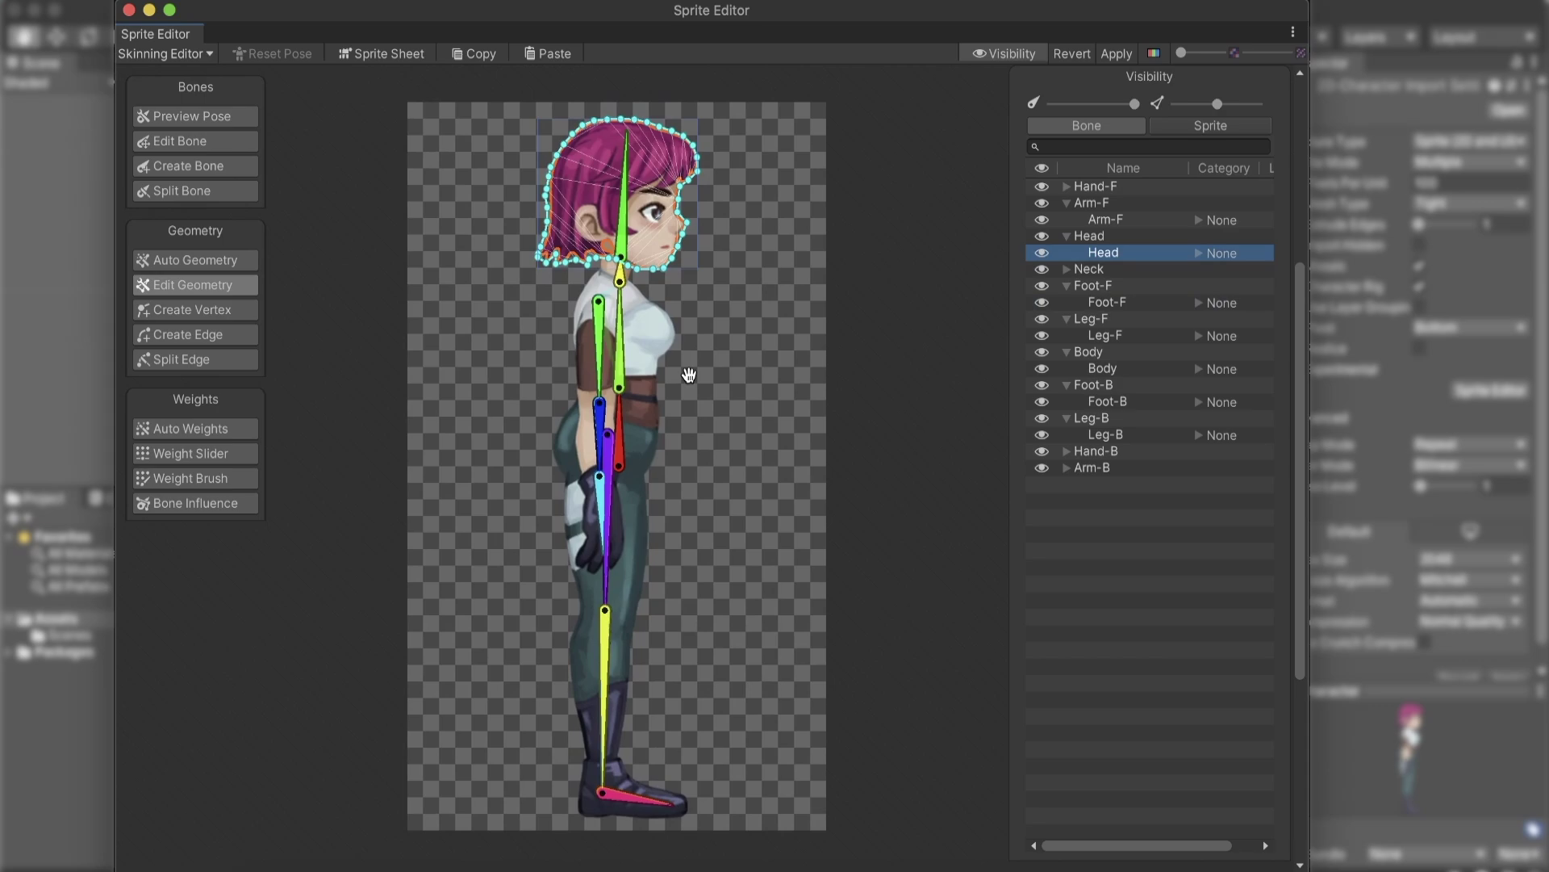
Add the Head bone to the Bone Influences of the Head sprite.
{"action": "left_click", "coordinate": [1118, 190]}
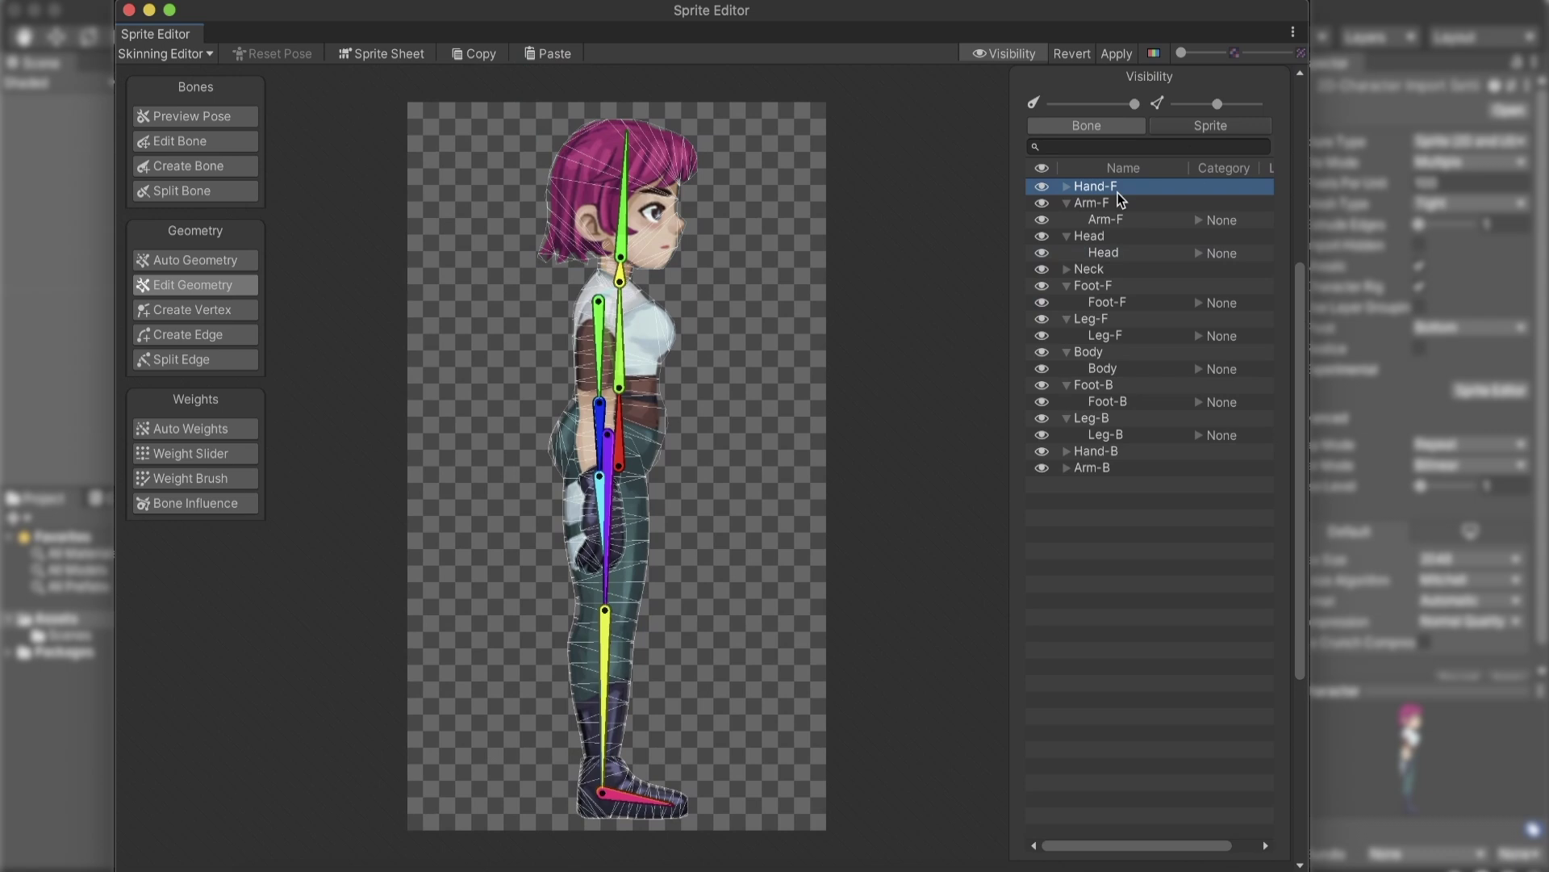
{"action": "left_click", "coordinate": [223, 505]}
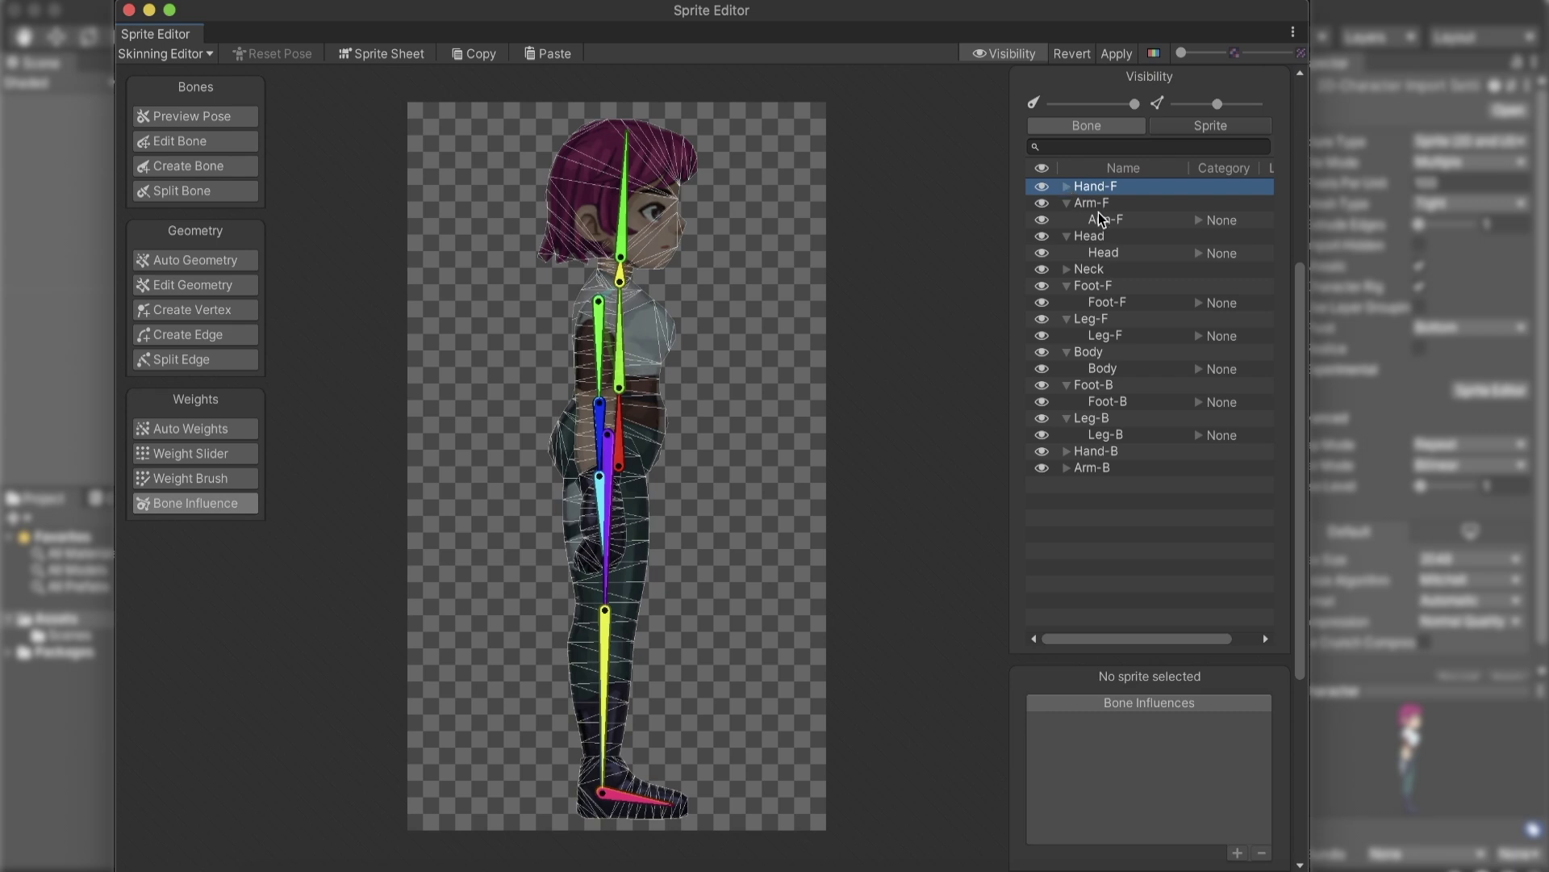
{"action": "left_click", "coordinate": [1103, 253]}
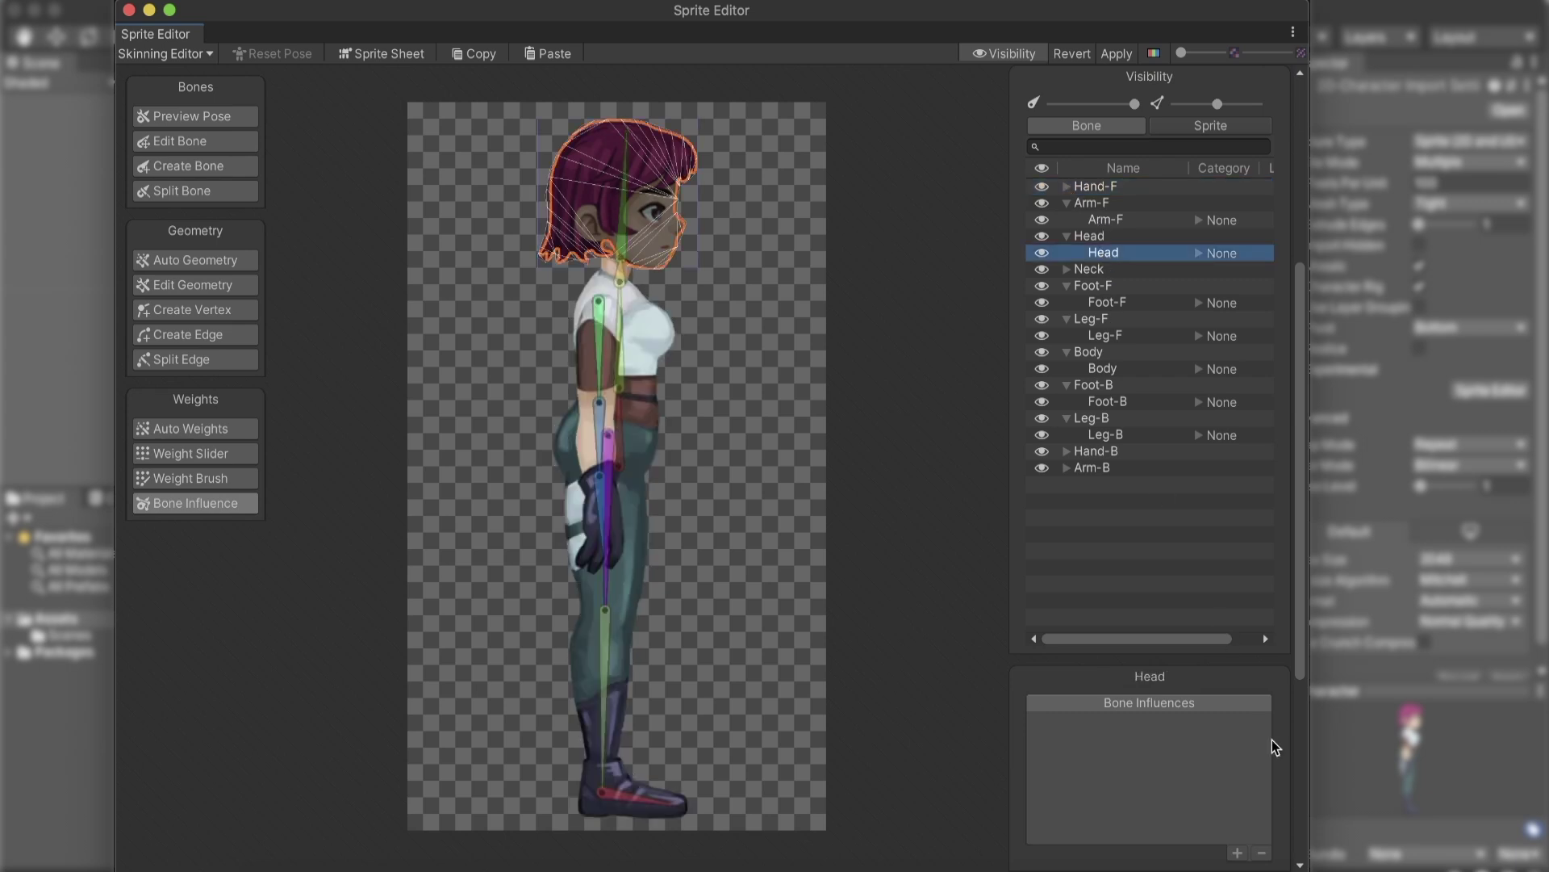
{"action": "left_click", "coordinate": [625, 237]}
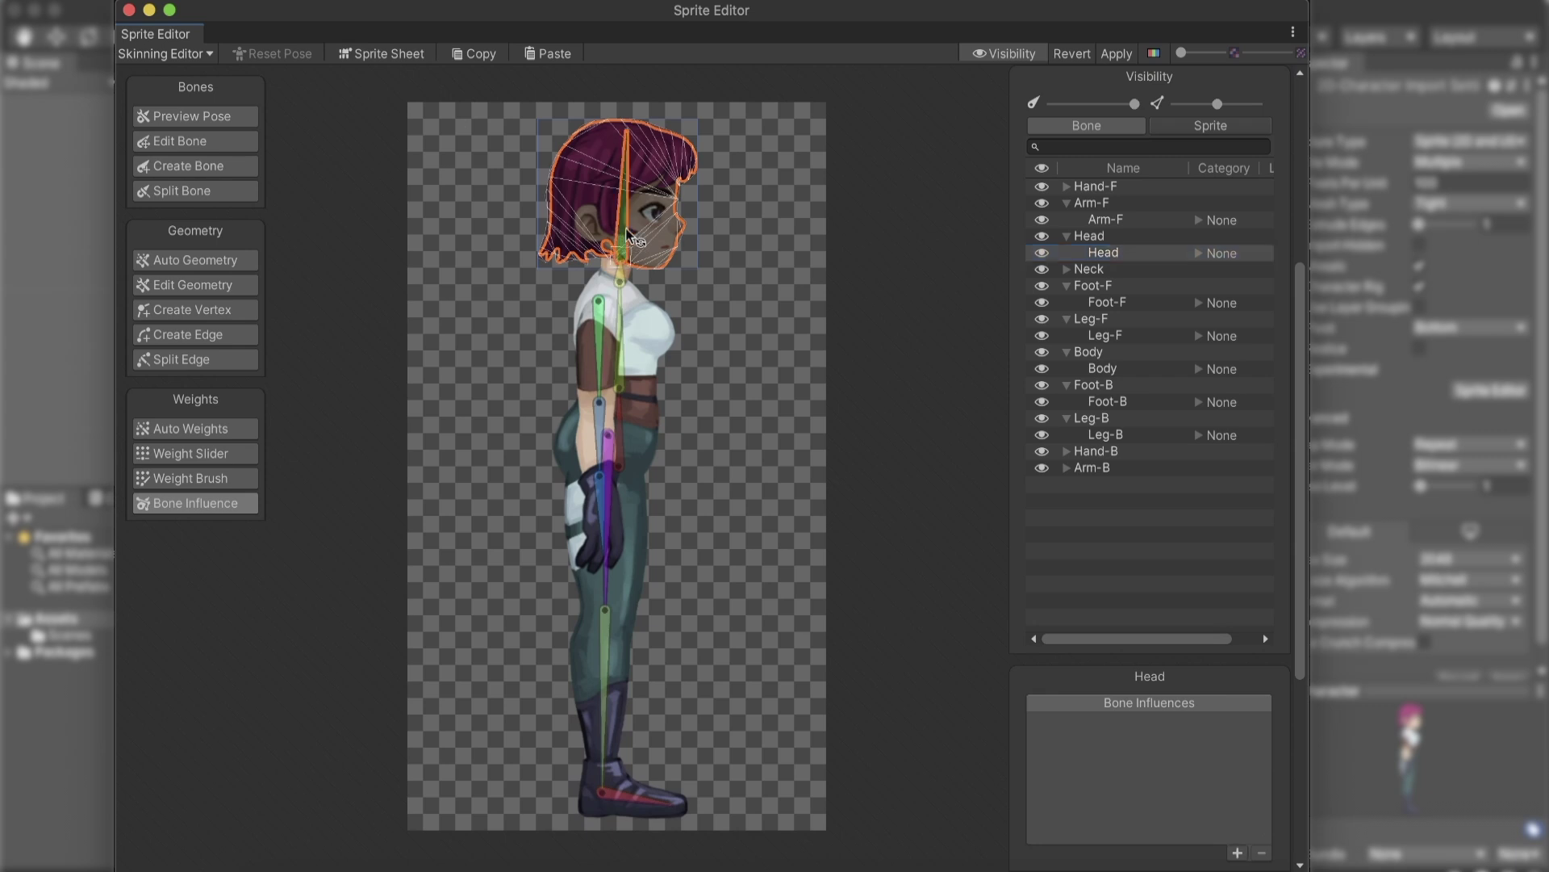
{"action": "left_click", "coordinate": [1238, 854]}
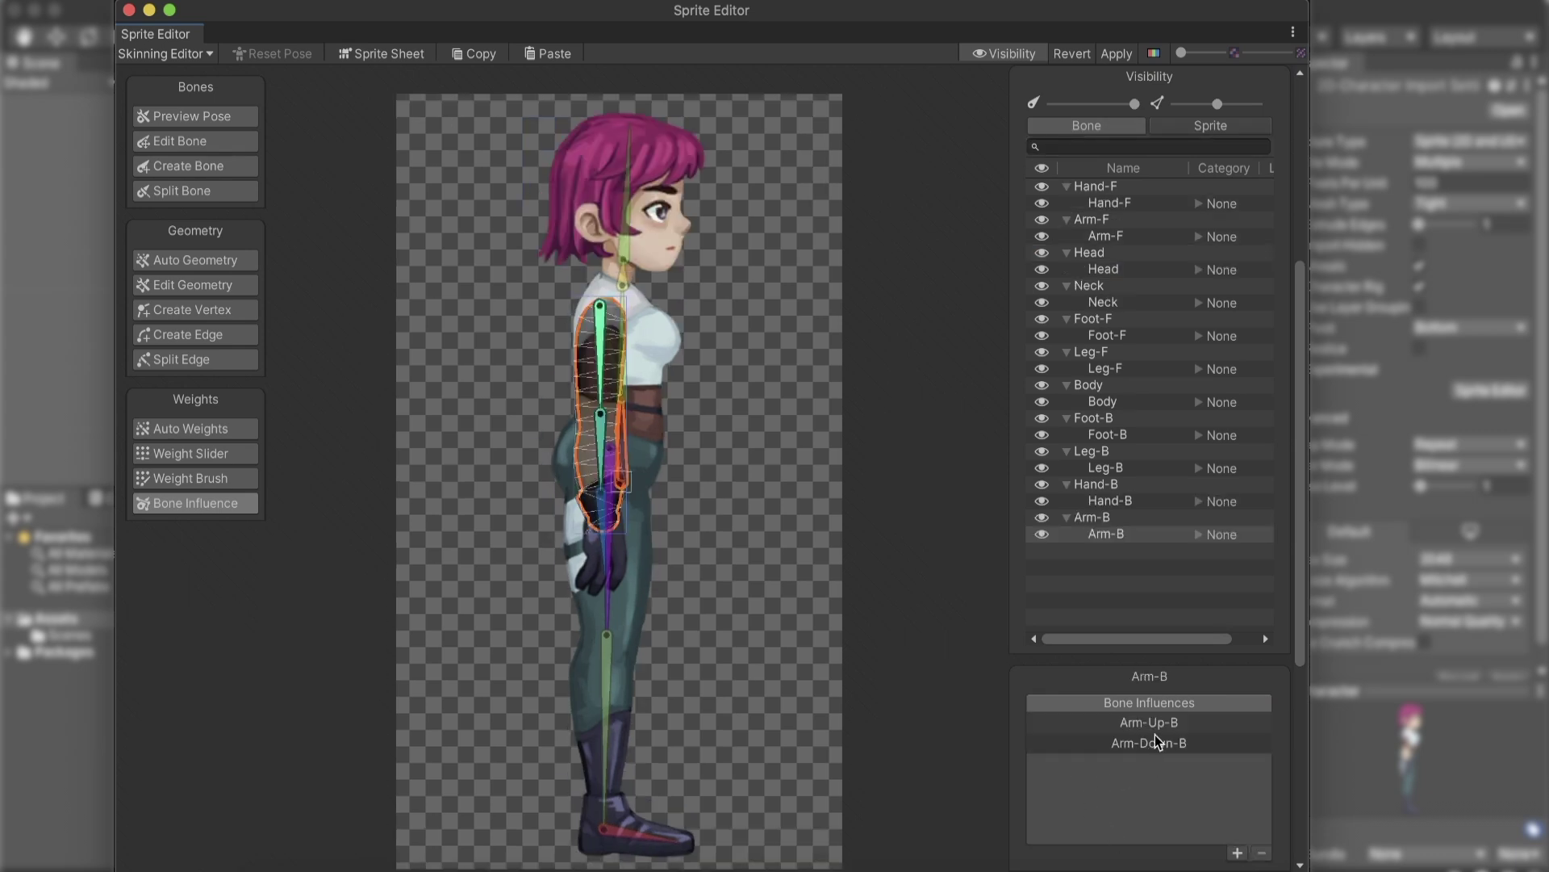
Check the Arm-Up-B and Arm-Down-B bones listed as influences of the Arm-B sprite.
{"action": "left_click", "coordinate": [1154, 736]}
{"action": "left_click", "coordinate": [1155, 721]}
{"action": "left_click", "coordinate": [1157, 743]}
{"action": "left_click", "coordinate": [1154, 724]}
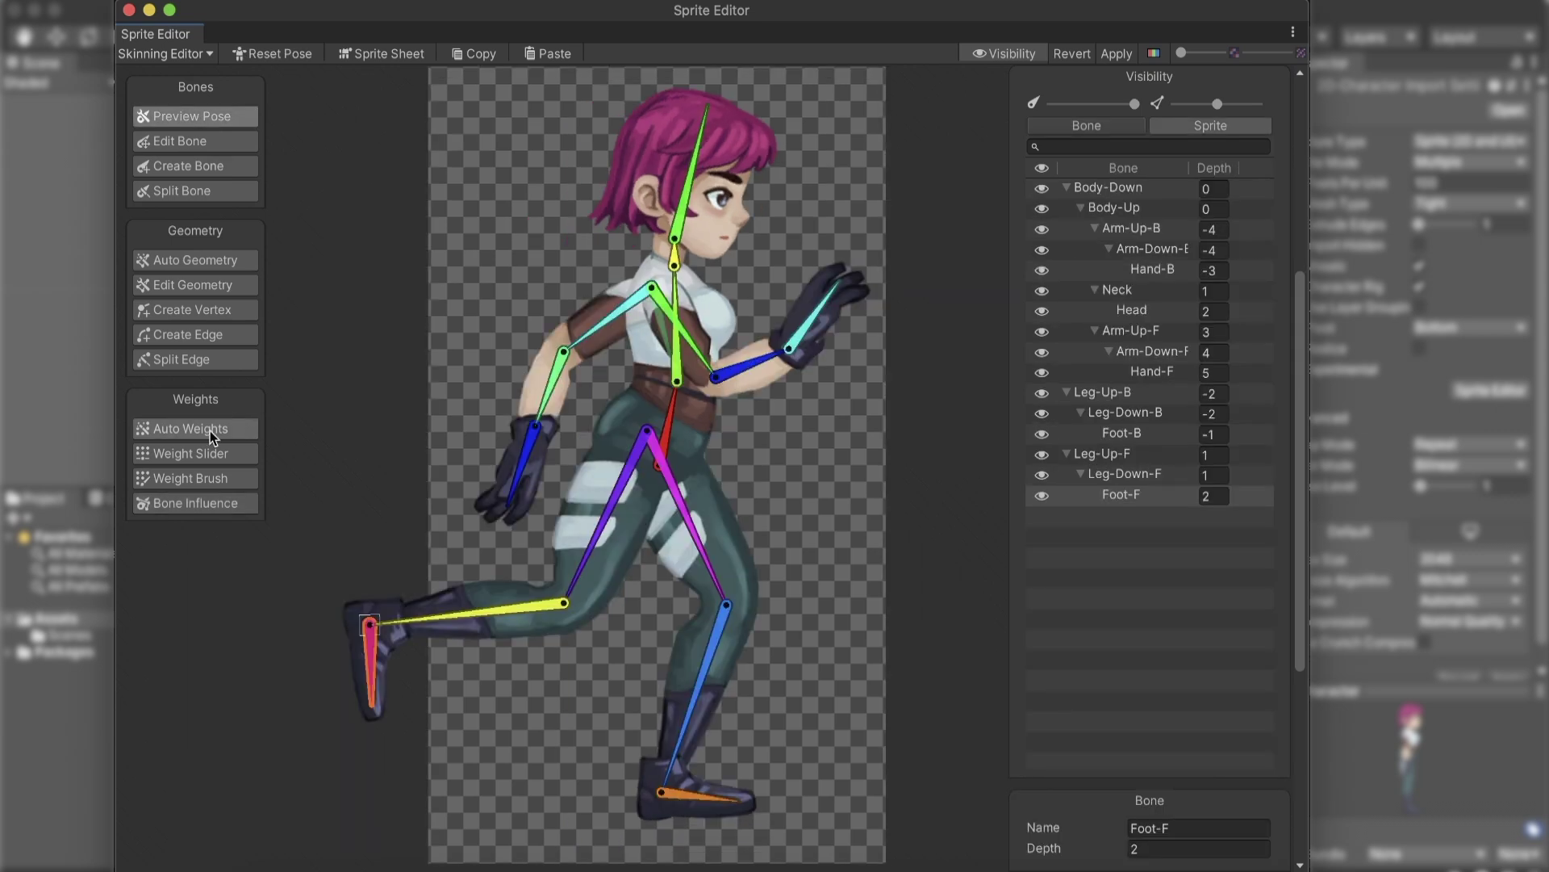
Adjust the Leg-F sprite's weights for bone Leg-Up-F with the Weight Slider in Add And Subtract mode.
{"action": "left_click", "coordinate": [192, 483]}
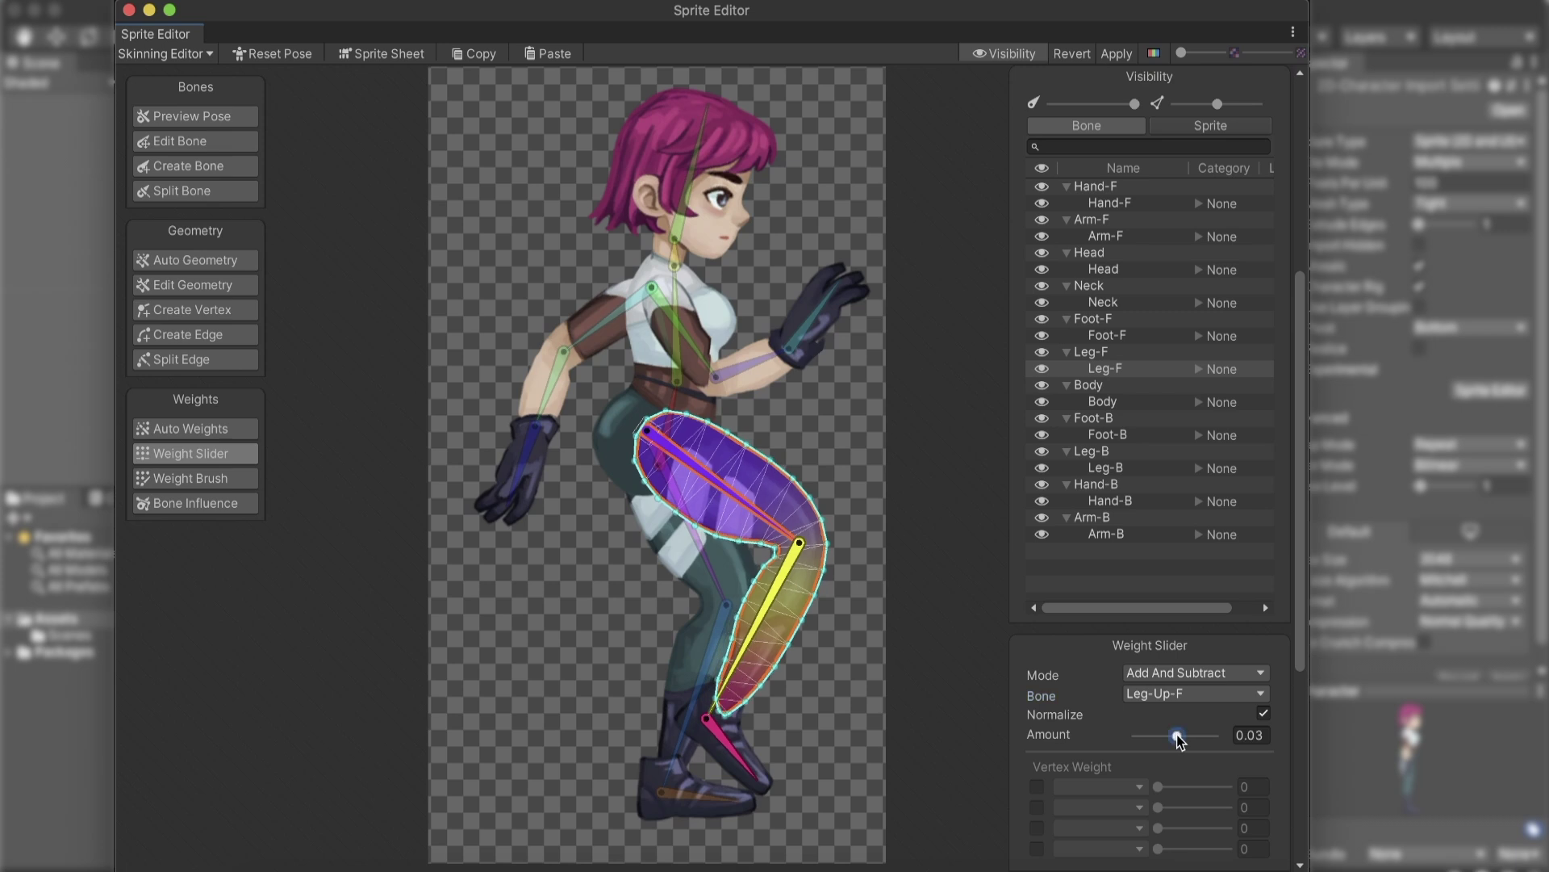
{"action": "left_click_drag", "start_coordinate": [1175, 736], "coordinate": [1249, 723]}
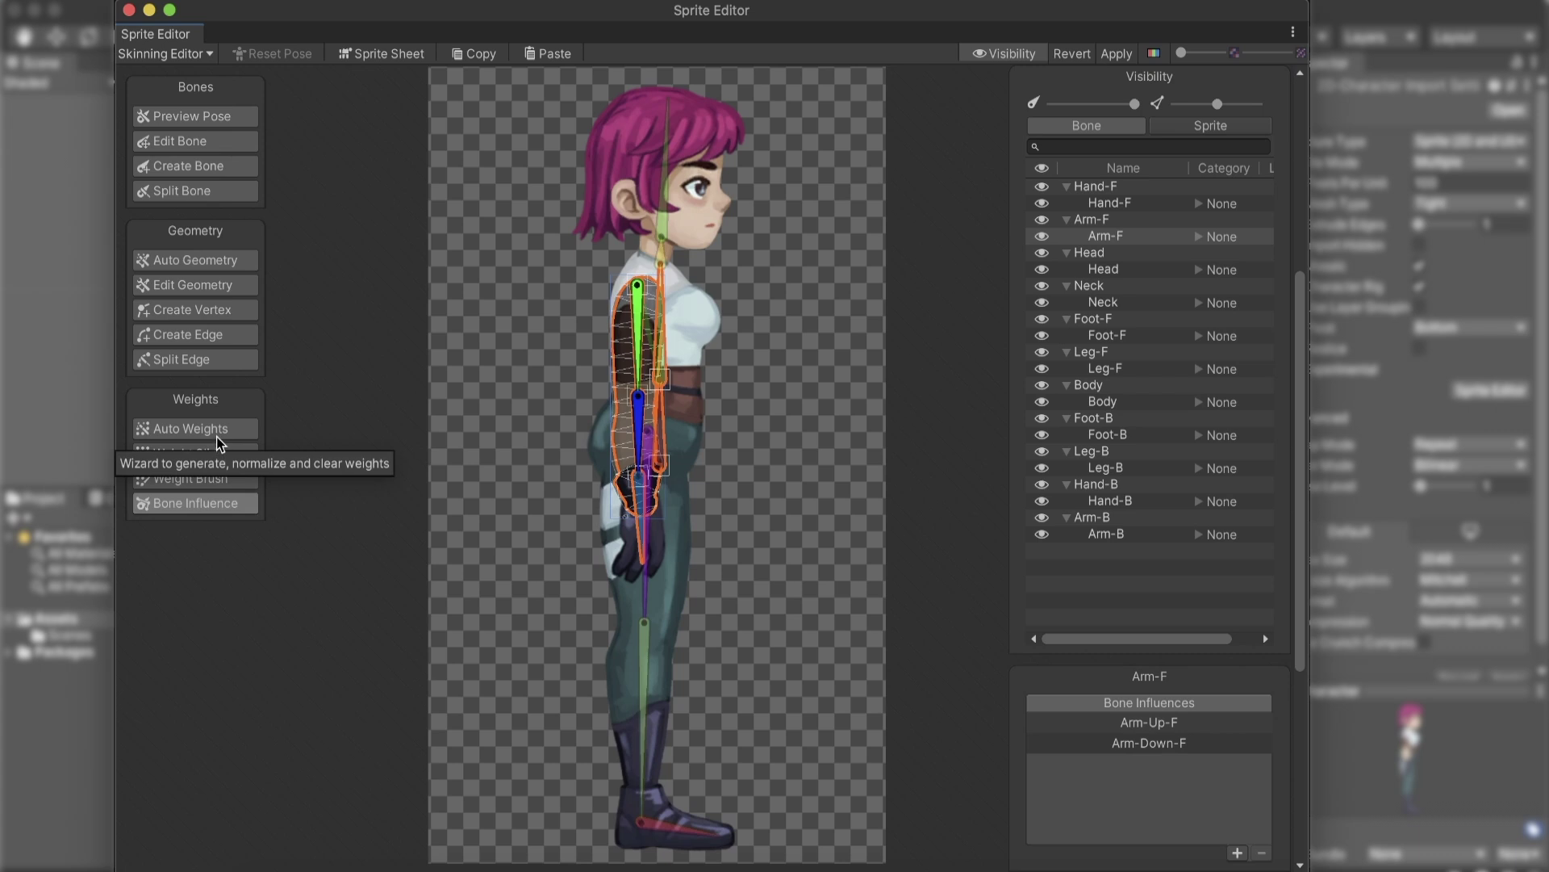
Generate automatic weights for the Arm-F sprite with Associate Bones off.
{"action": "left_click", "coordinate": [217, 437]}
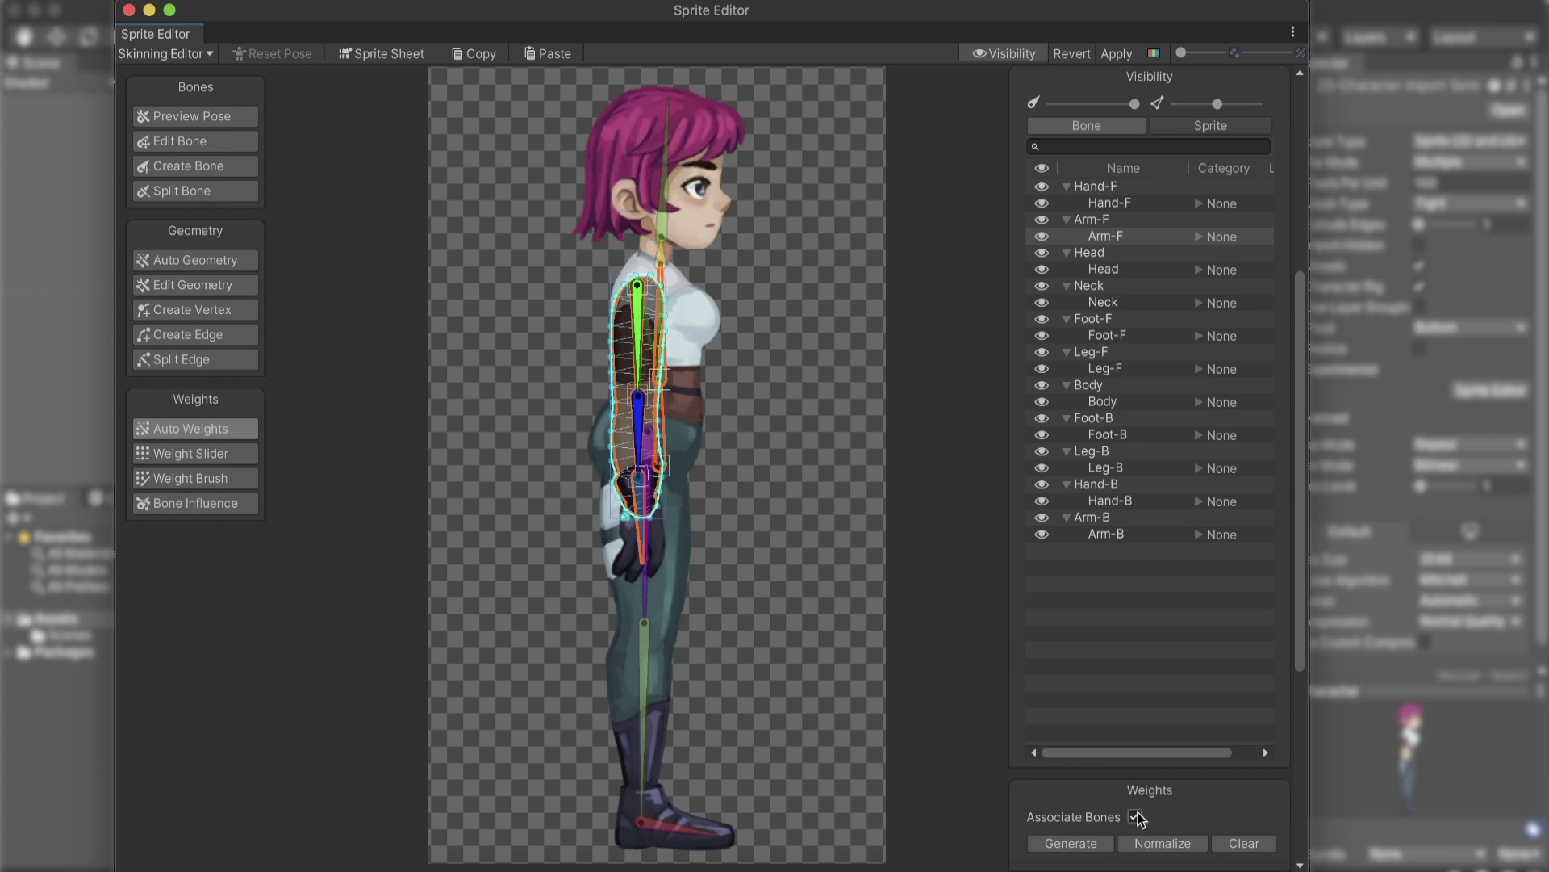
{"action": "left_click", "coordinate": [1077, 845]}
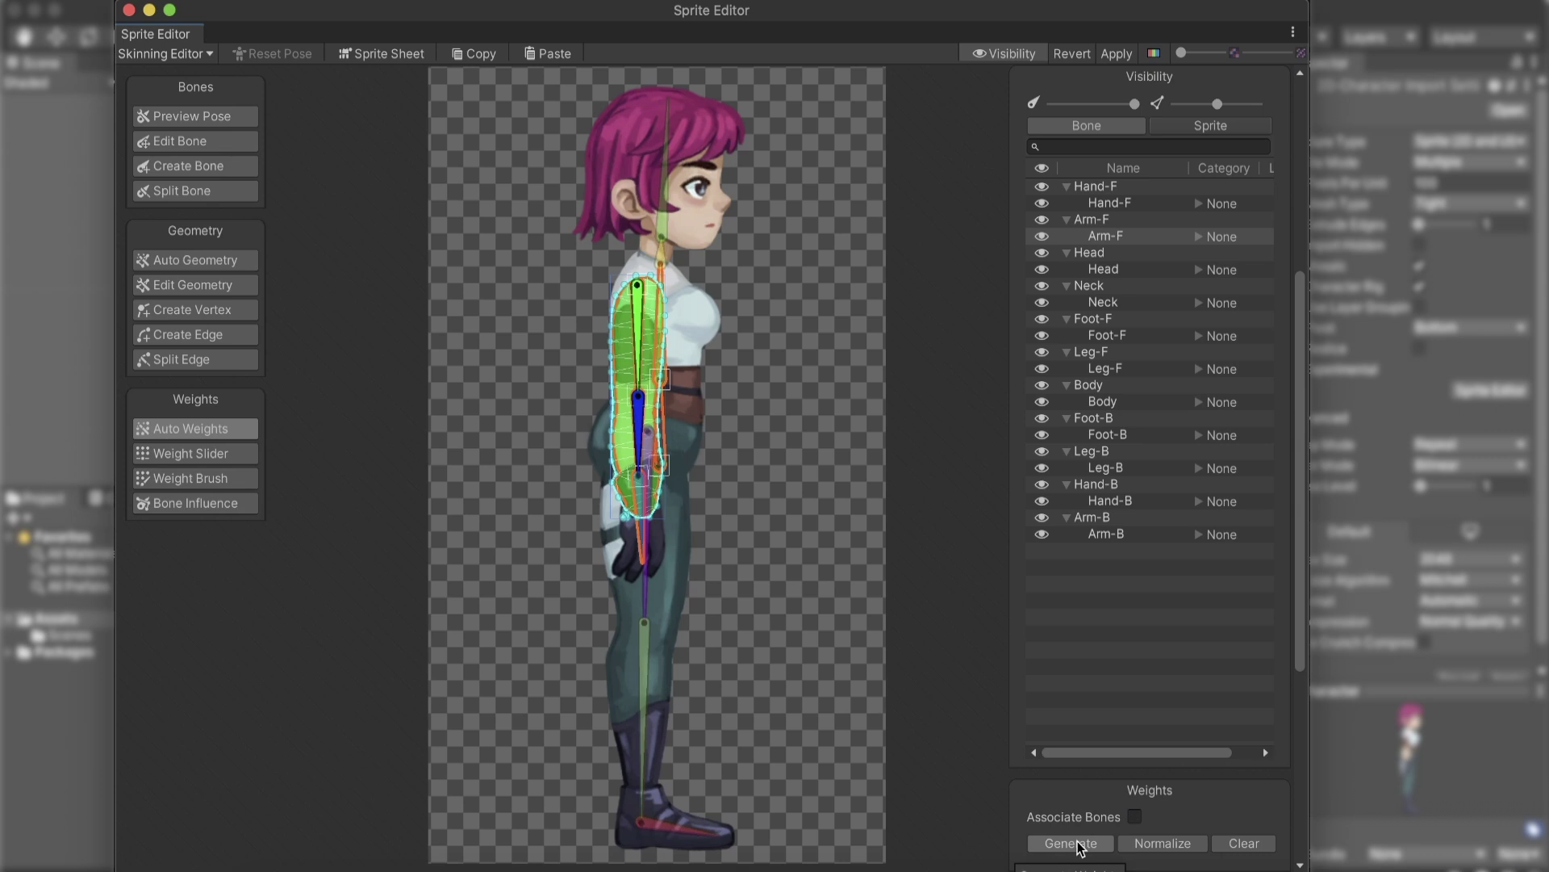
{"action": "left_click", "coordinate": [1141, 221]}
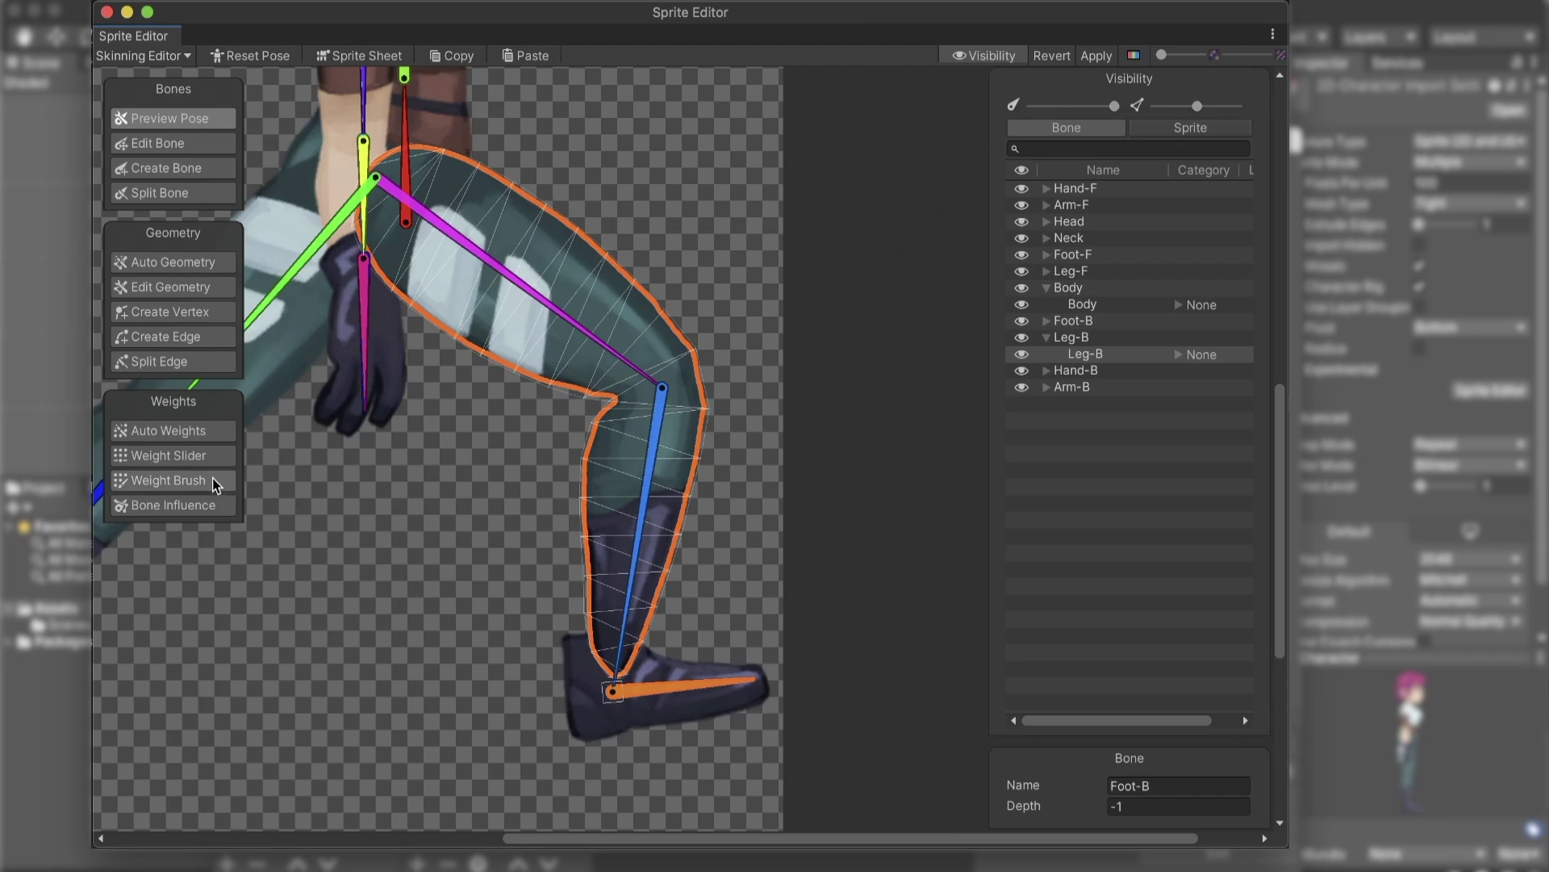
Paint Foot-B weights onto the lower end of the Leg-B sprite using Weight Brush in Add And Subtract mode, Size 25, Hardness 7.
{"action": "left_click", "coordinate": [212, 479]}
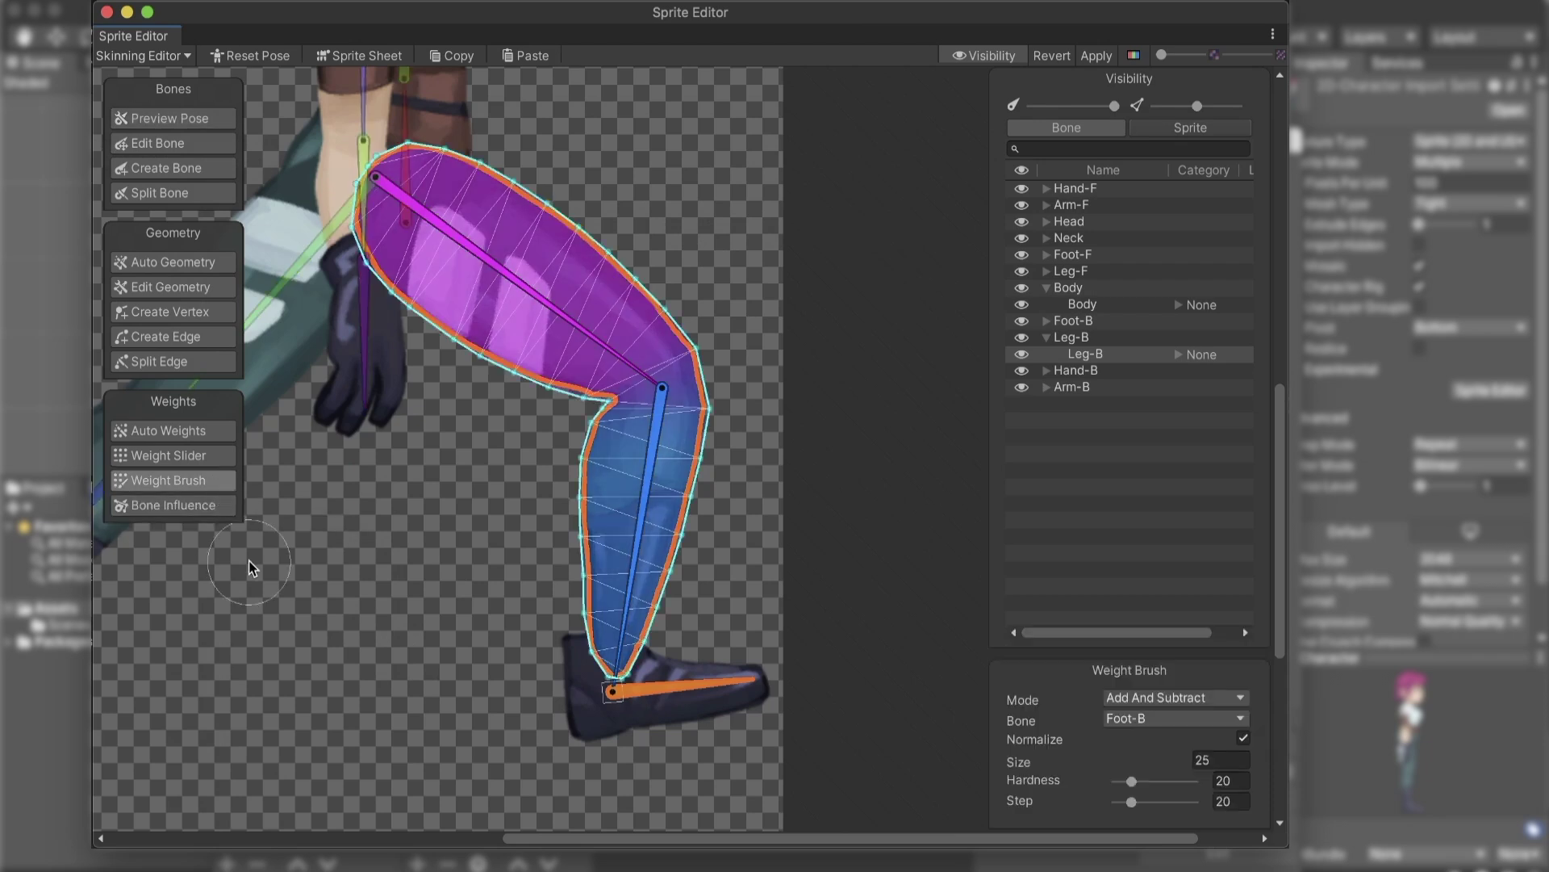
{"action": "left_click", "coordinate": [1118, 699]}
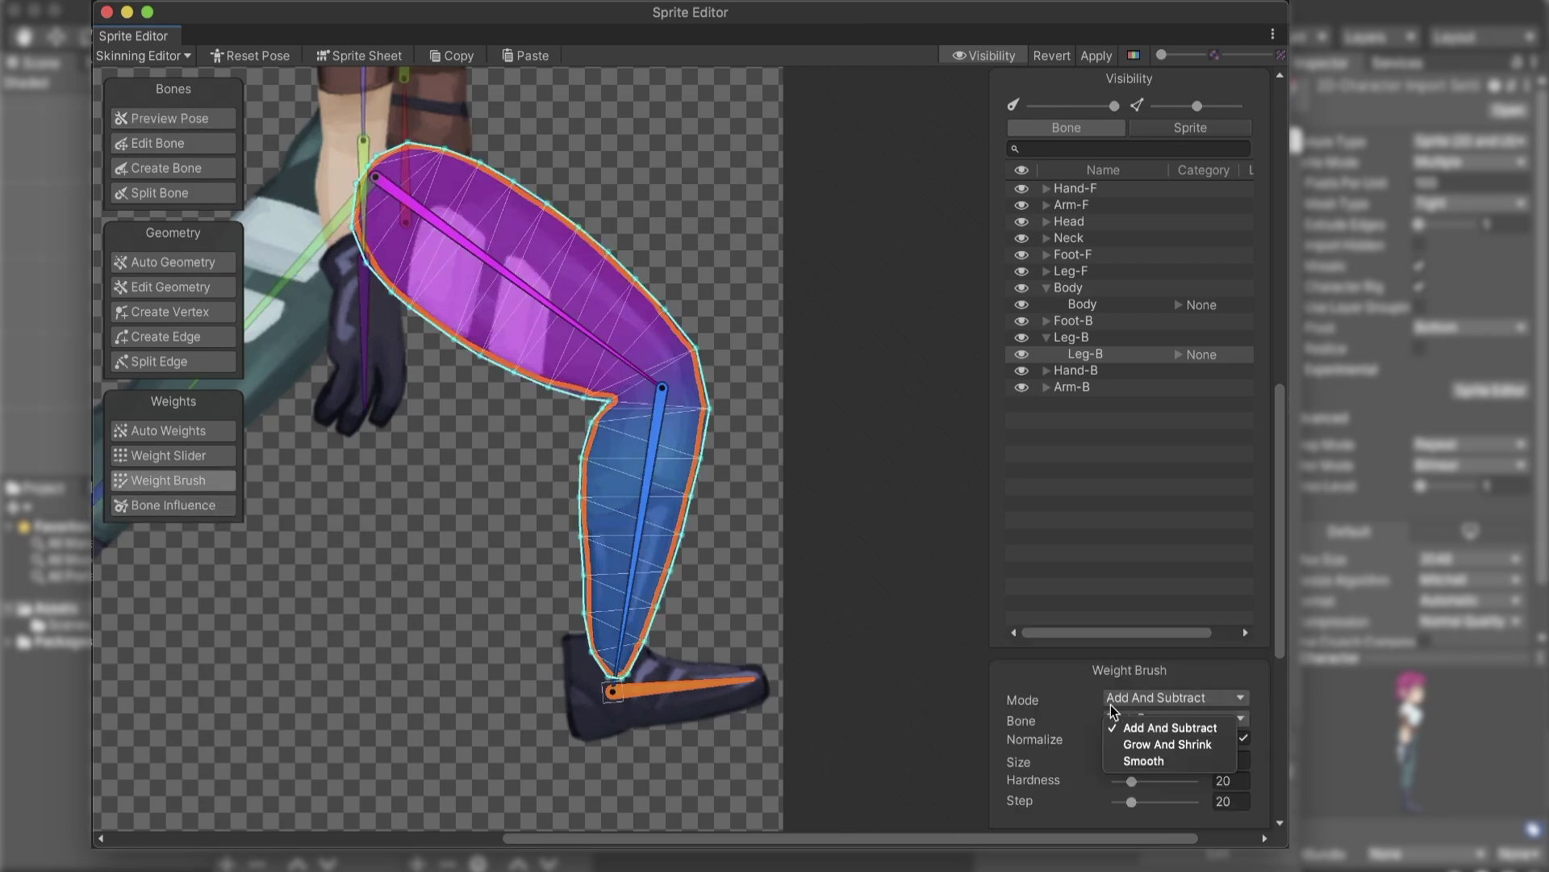
{"action": "left_click", "coordinate": [1130, 716]}
{"action": "left_click_drag", "start_coordinate": [1132, 782], "coordinate": [1122, 781]}
{"action": "mouse_move", "coordinate": [699, 608]}
{"action": "left_mouse_down"}
{"action": "mouse_move", "coordinate": [583, 597]}
{"action": "mouse_move", "coordinate": [548, 615]}
{"action": "mouse_move", "coordinate": [576, 619]}
{"action": "mouse_move", "coordinate": [573, 657]}
{"action": "left_mouse_up"}
Brush the Leg-Up-B weights around the knee of the Leg-B sprite in Grow And Shrink mode.
{"action": "left_click", "coordinate": [1123, 695]}
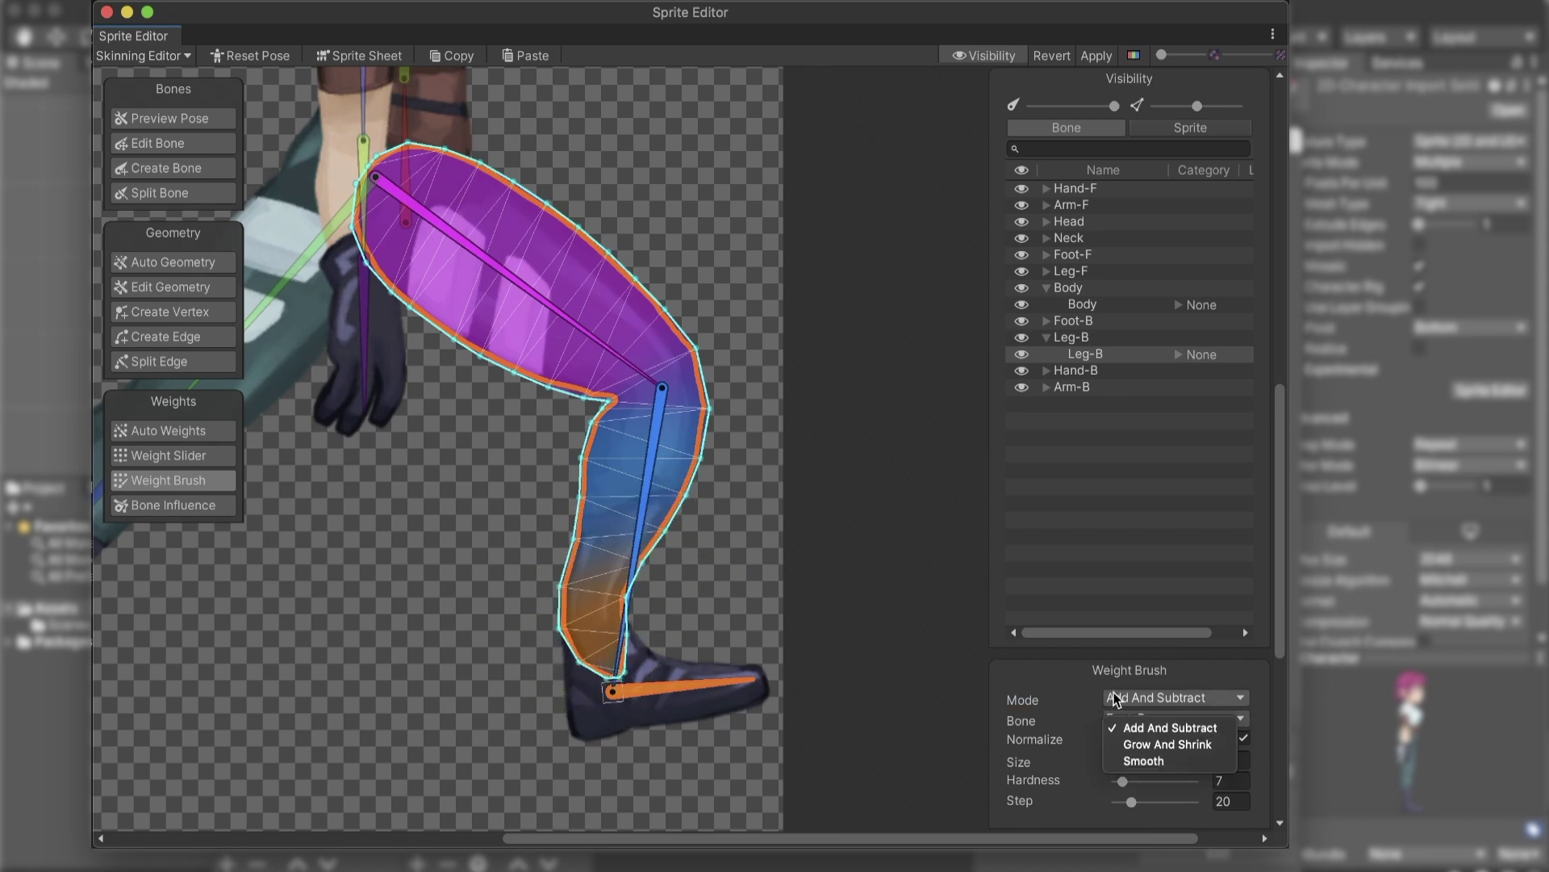
{"action": "left_click", "coordinate": [1132, 745]}
{"action": "mouse_move", "coordinate": [706, 469]}
{"action": "left_mouse_down"}
{"action": "mouse_move", "coordinate": [719, 367]}
{"action": "mouse_move", "coordinate": [688, 349]}
{"action": "mouse_move", "coordinate": [705, 420]}
{"action": "mouse_move", "coordinate": [706, 347]}
{"action": "mouse_move", "coordinate": [685, 315]}
{"action": "mouse_move", "coordinate": [714, 389]}
{"action": "mouse_move", "coordinate": [671, 299]}
{"action": "left_mouse_up"}
Brush the Leg-B weights from the back of the knee down the shin in Smooth mode.
{"action": "left_click", "coordinate": [1130, 698]}
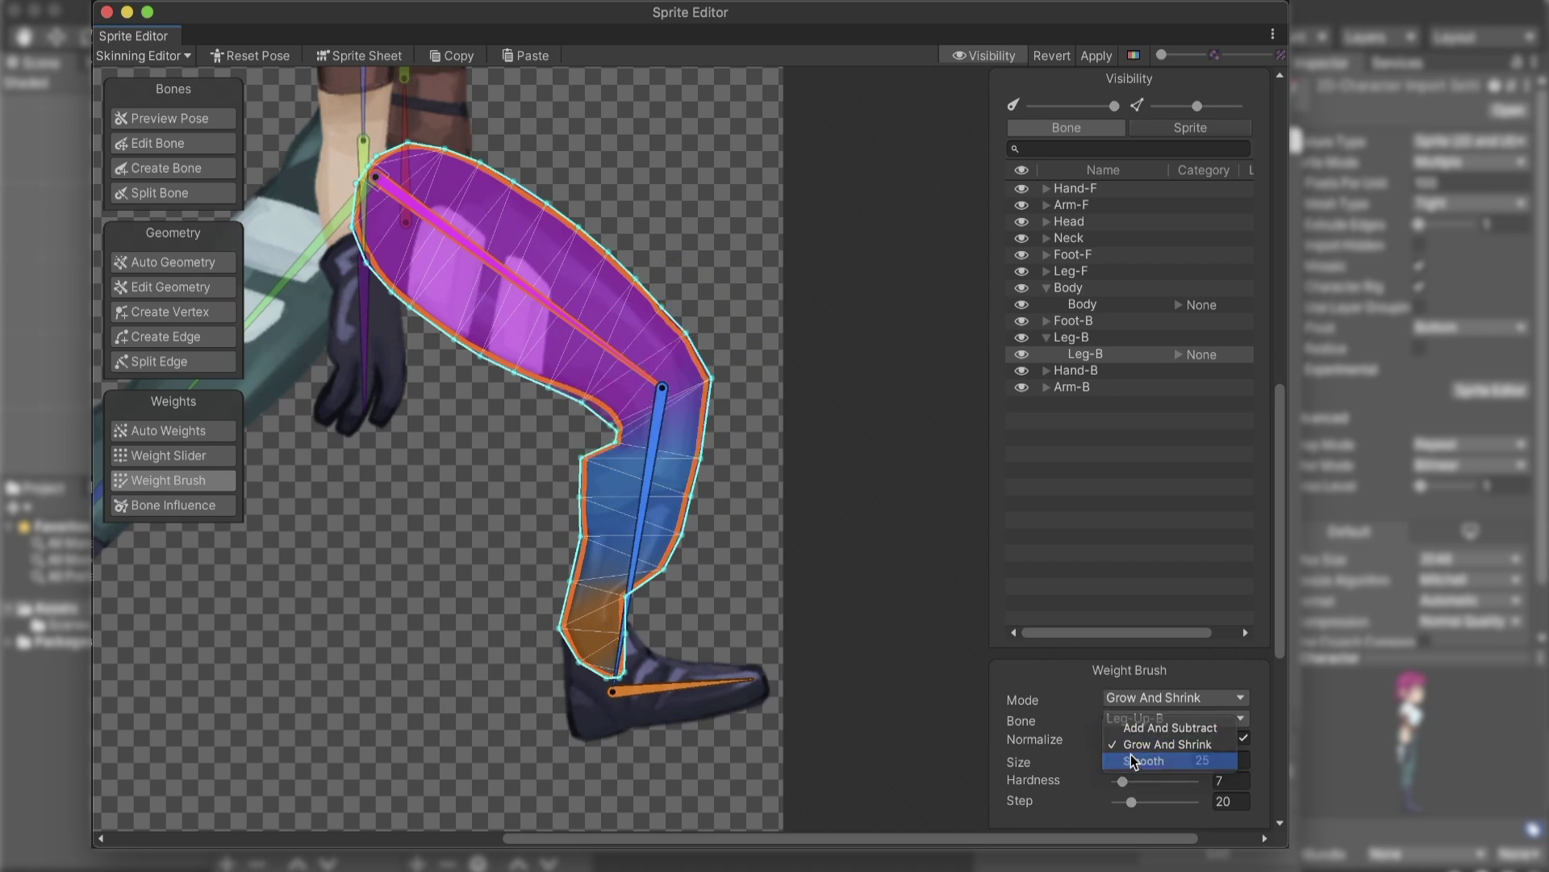
{"action": "left_click", "coordinate": [1143, 761]}
{"action": "mouse_move", "coordinate": [613, 436]}
{"action": "left_mouse_down"}
{"action": "mouse_move", "coordinate": [569, 537]}
{"action": "mouse_move", "coordinate": [618, 598]}
{"action": "mouse_move", "coordinate": [650, 586]}
{"action": "left_mouse_up"}
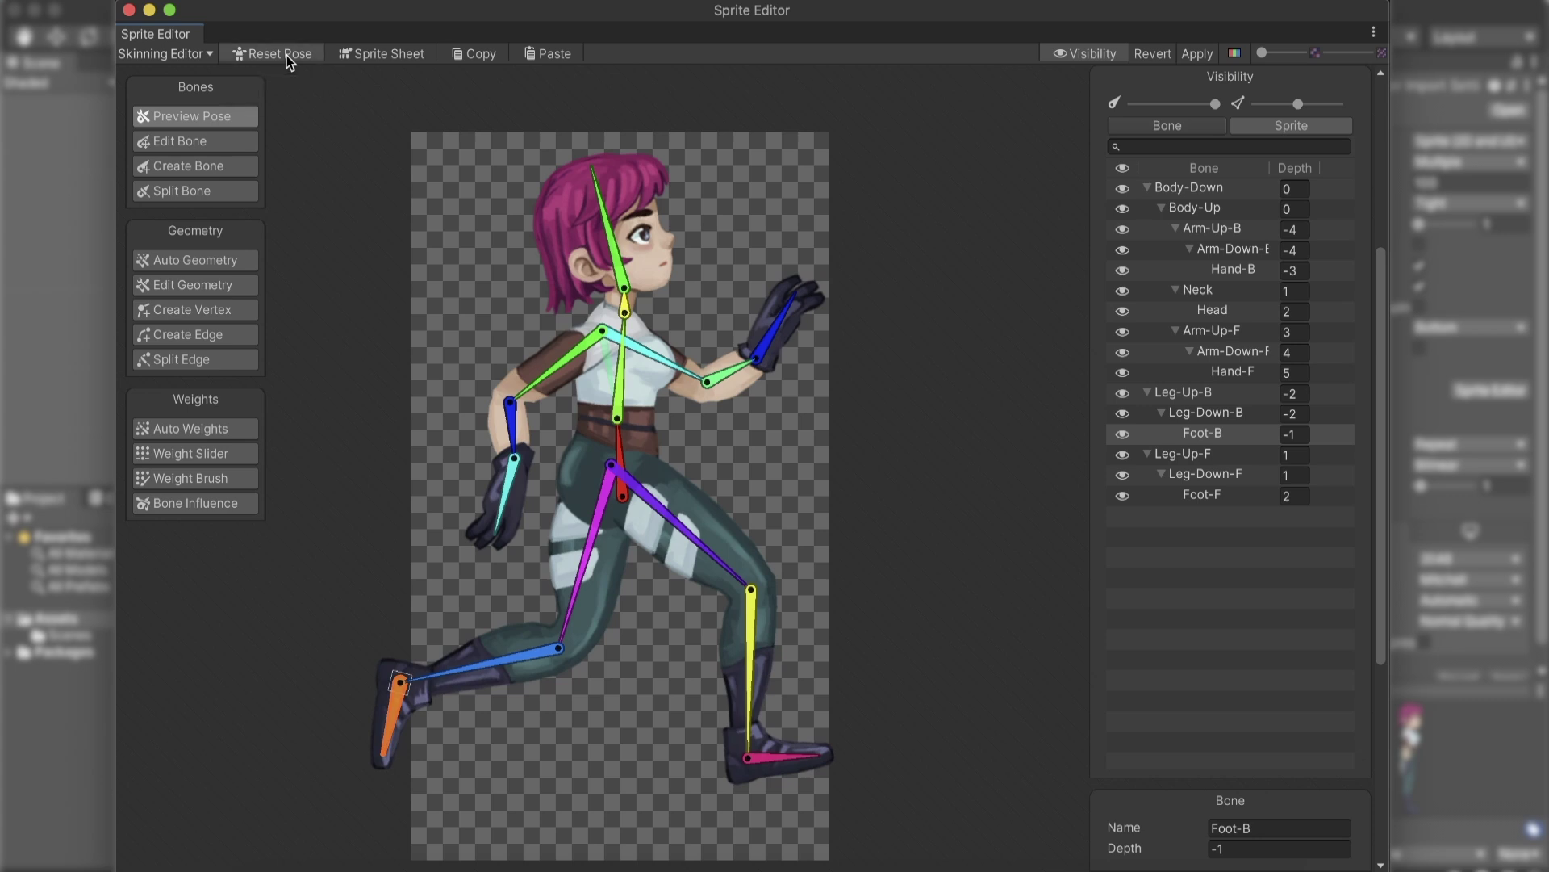
Reset the character's preview pose and apply the Sprite Editor changes.
{"action": "left_click", "coordinate": [280, 54]}
{"action": "left_click", "coordinate": [1197, 54]}
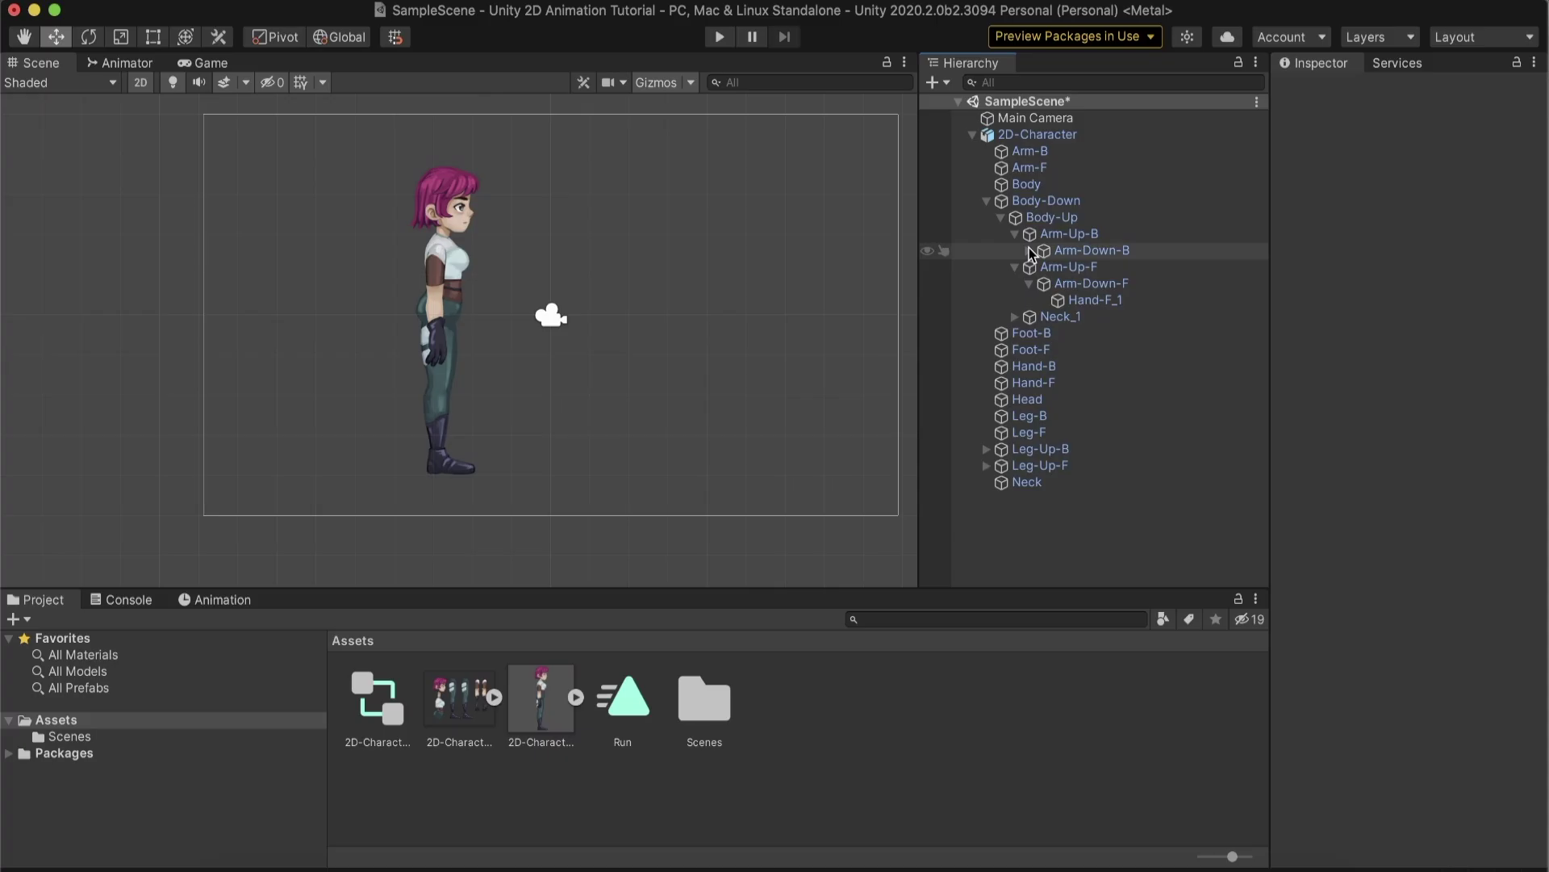
Expand the Arm-Down-B, Leg-Up-B and Leg-Up-F bone hierarchies under 2D-Character down to the hand and foot bones.
{"action": "left_click", "coordinate": [1029, 251]}
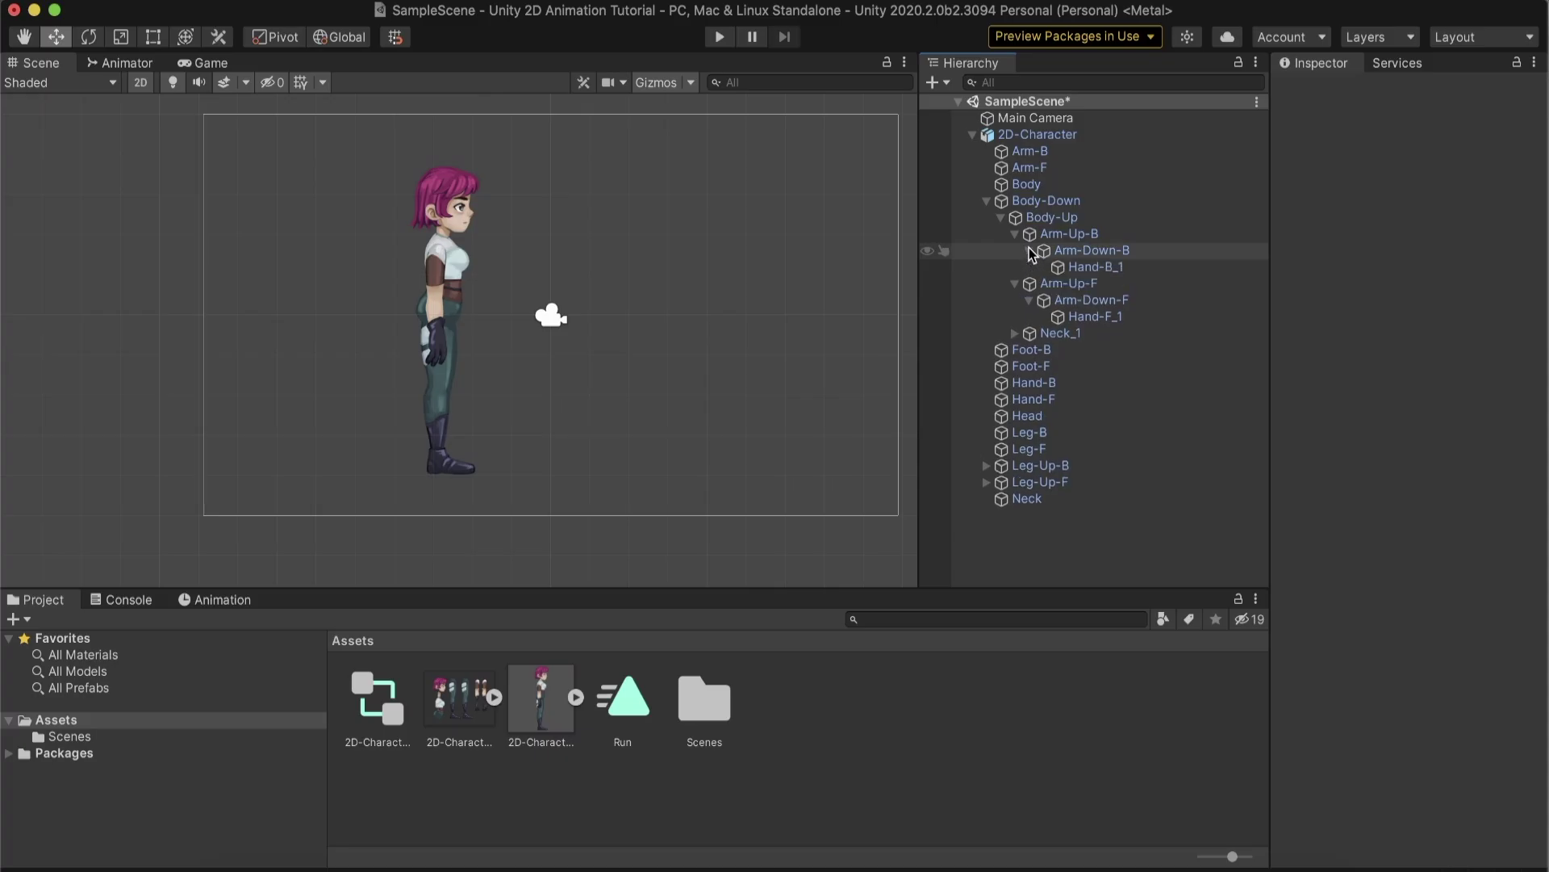
{"action": "left_click", "coordinate": [986, 465]}
{"action": "left_click", "coordinate": [1001, 482]}
{"action": "left_click", "coordinate": [986, 515]}
{"action": "left_click", "coordinate": [1001, 532]}
{"action": "left_click", "coordinate": [1033, 135]}
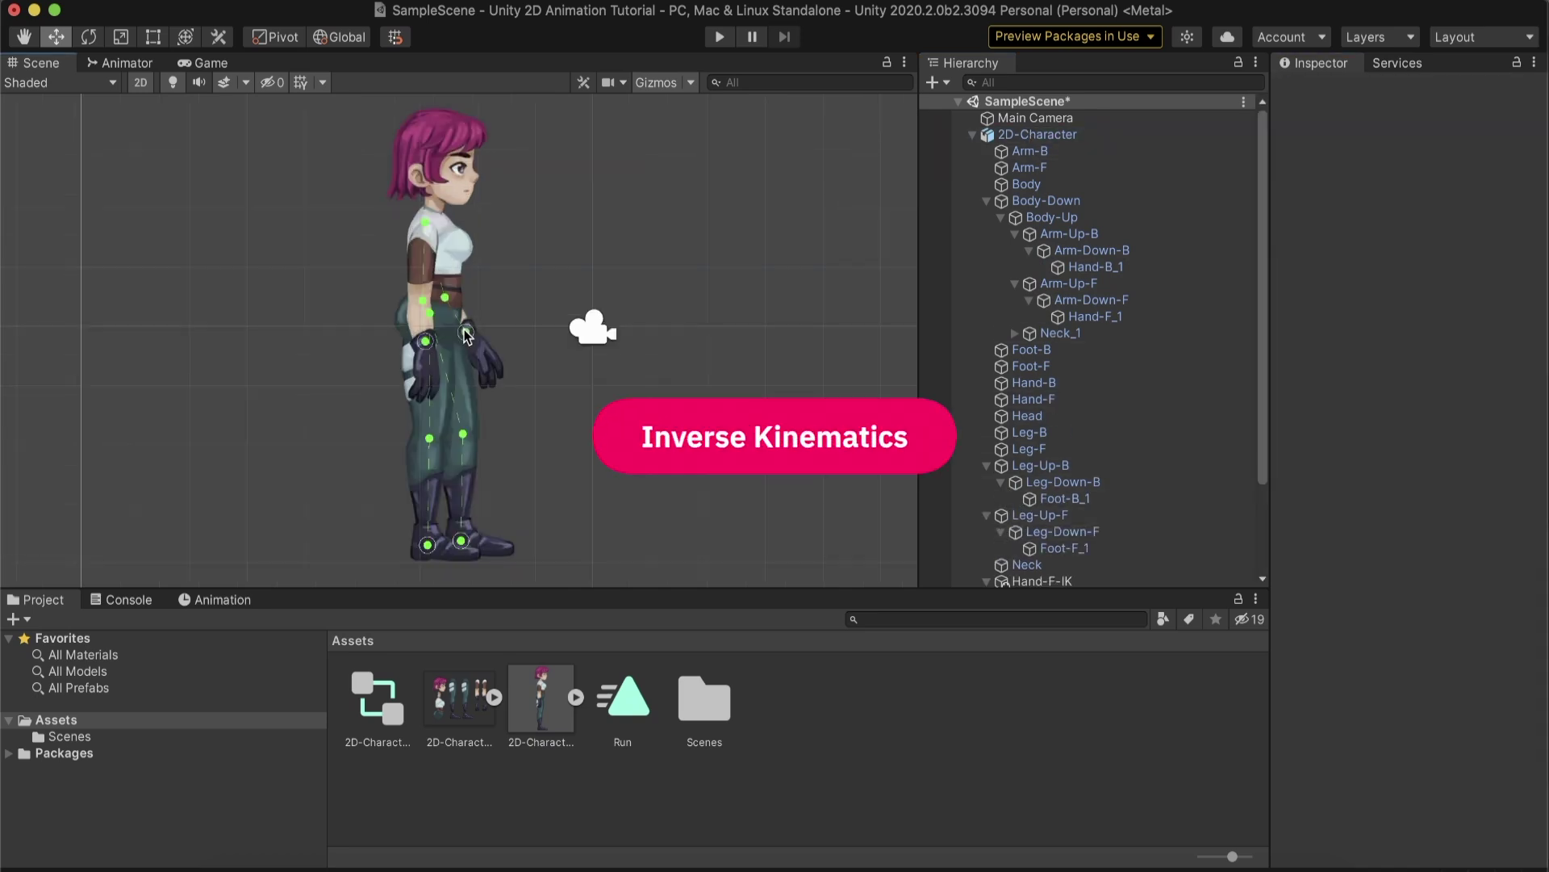
Pose the character with its IK targets, raising both hands and lifting both feet.
{"action": "left_click_drag", "start_coordinate": [472, 359], "coordinate": [519, 226]}
{"action": "left_click_drag", "start_coordinate": [463, 542], "coordinate": [538, 478]}
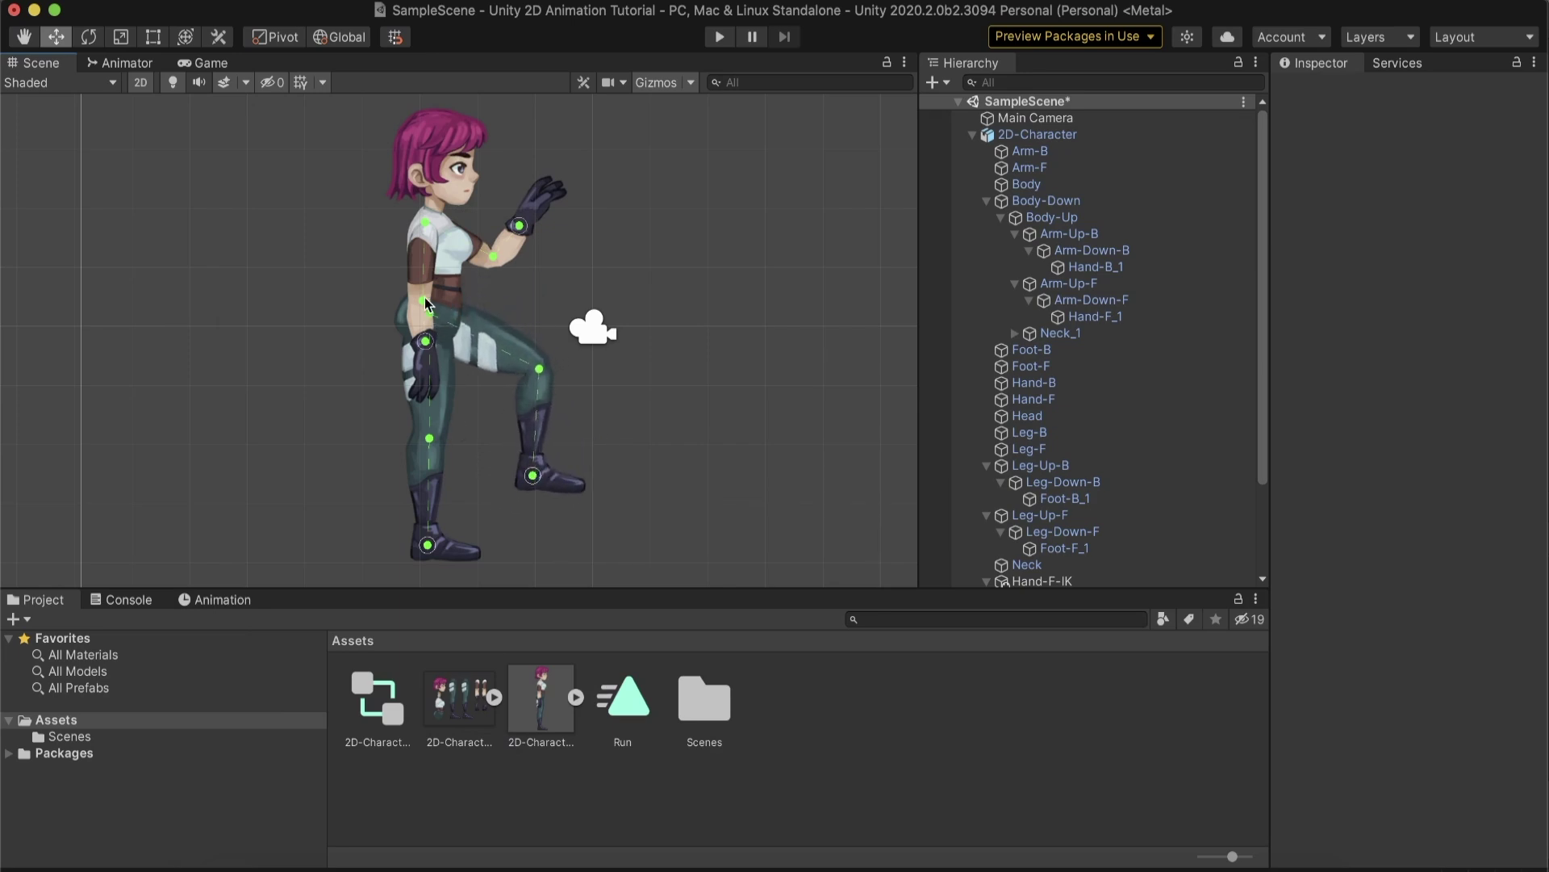
{"action": "left_click_drag", "start_coordinate": [425, 342], "coordinate": [462, 305]}
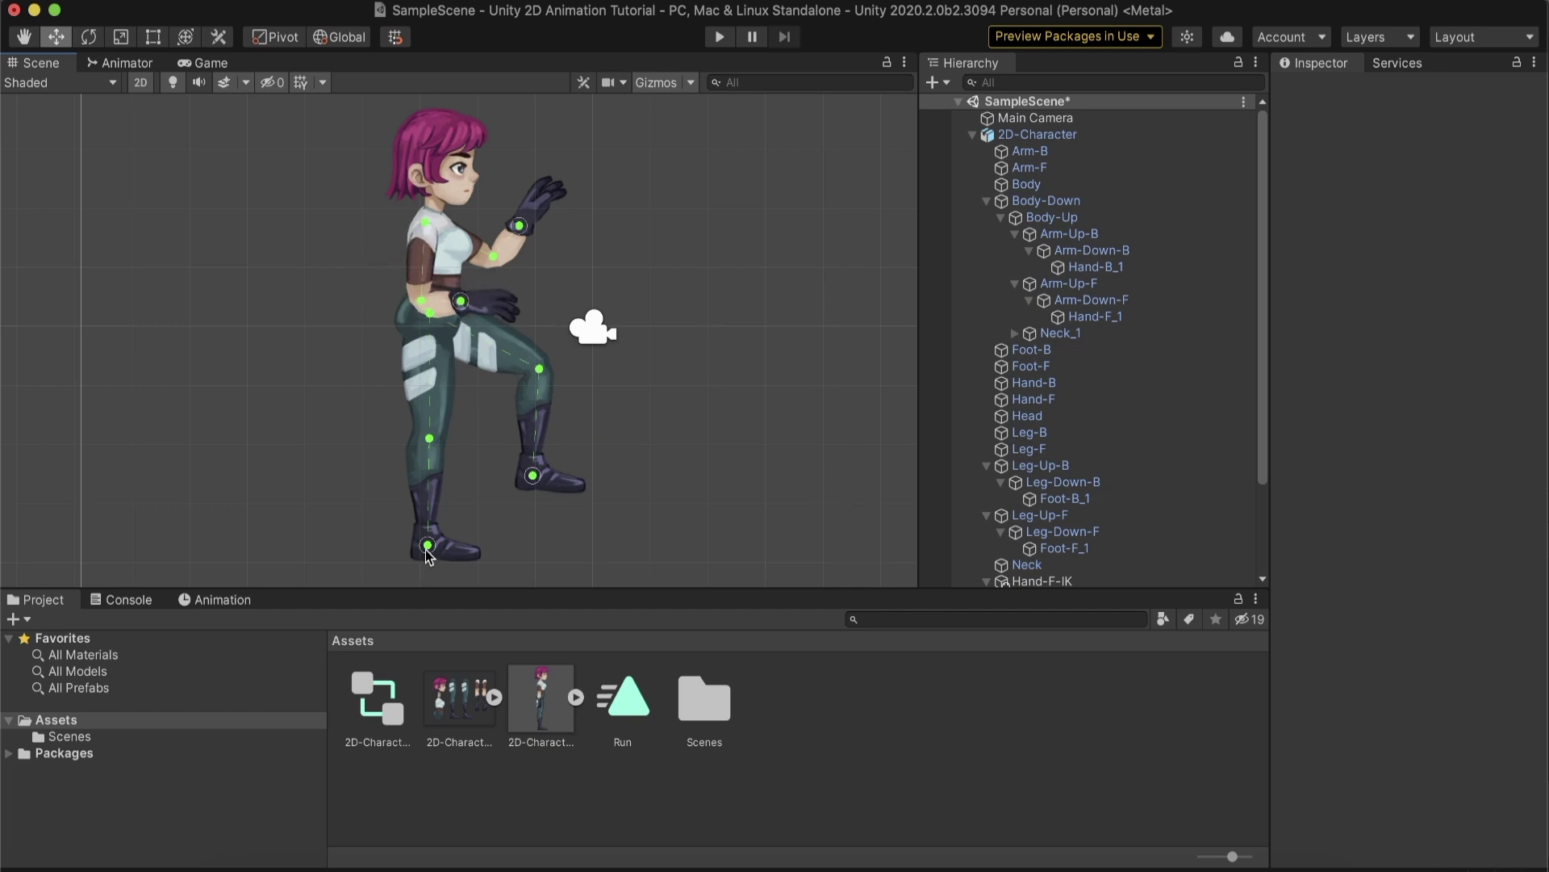
{"action": "left_click_drag", "start_coordinate": [427, 553], "coordinate": [424, 504]}
Add an IK Manager 2D component to the 2D-Character object.
{"action": "left_click", "coordinate": [1118, 153]}
{"action": "left_click", "coordinate": [1081, 134]}
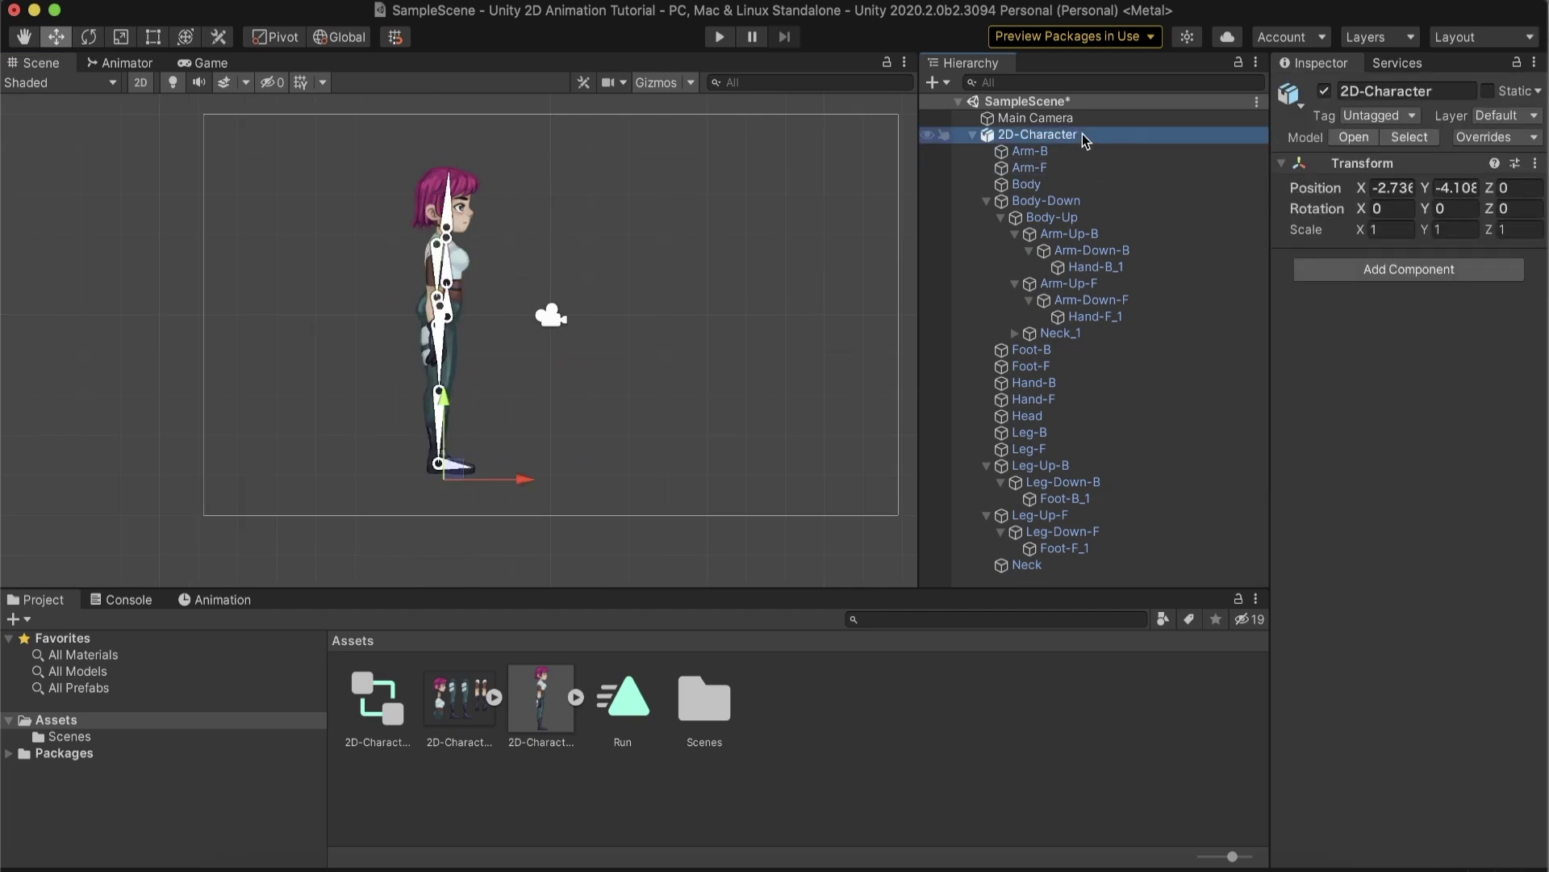
{"action": "left_click", "coordinate": [1352, 274]}
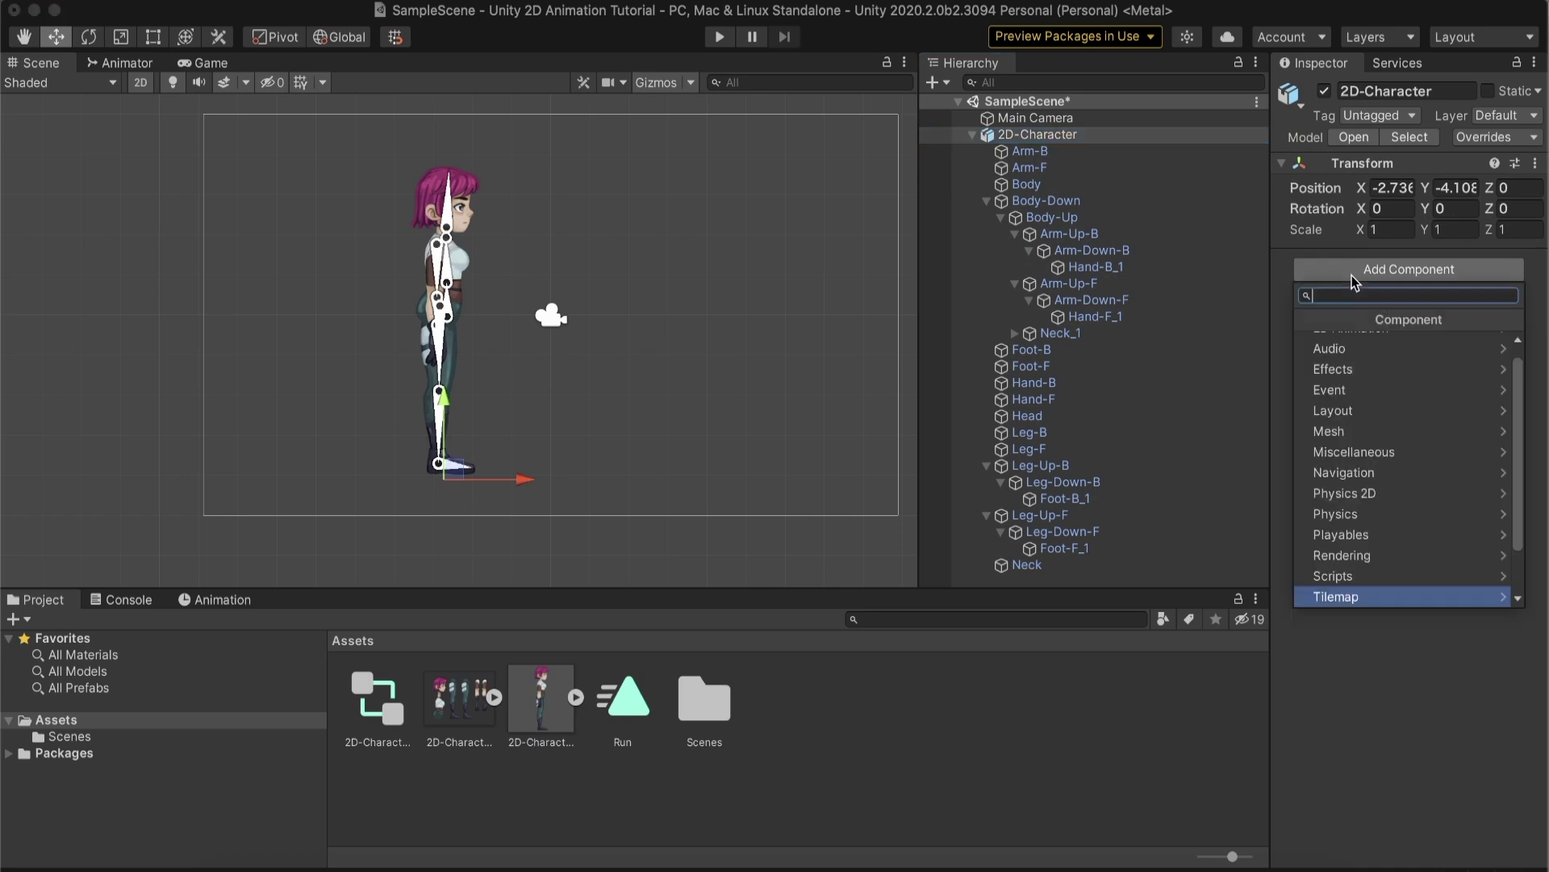
{"action": "type", "text": "ik"}
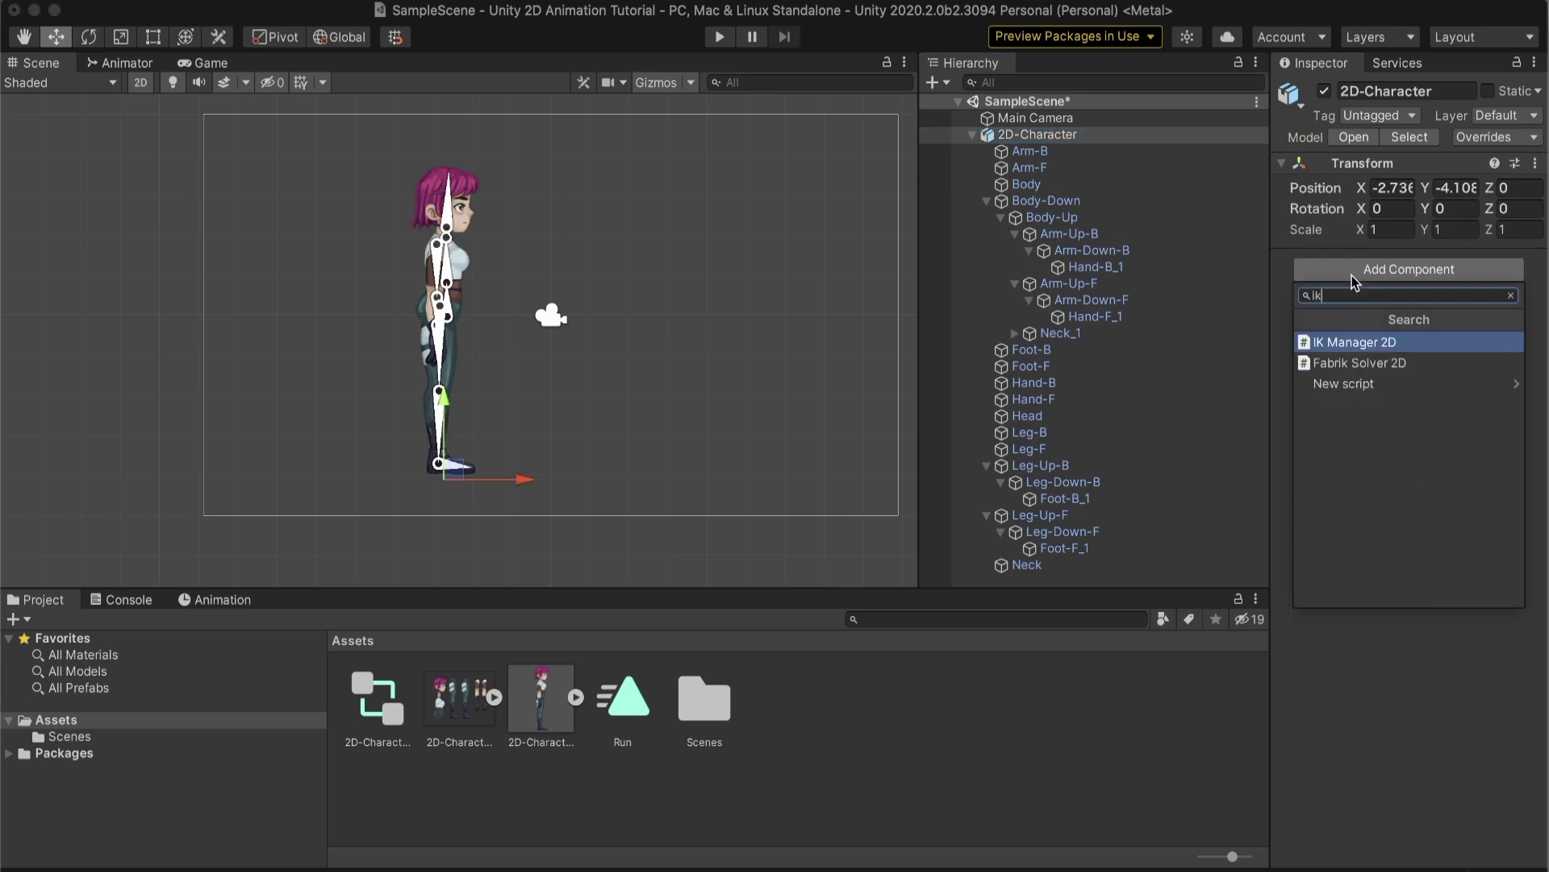
{"action": "left_click", "coordinate": [1353, 343]}
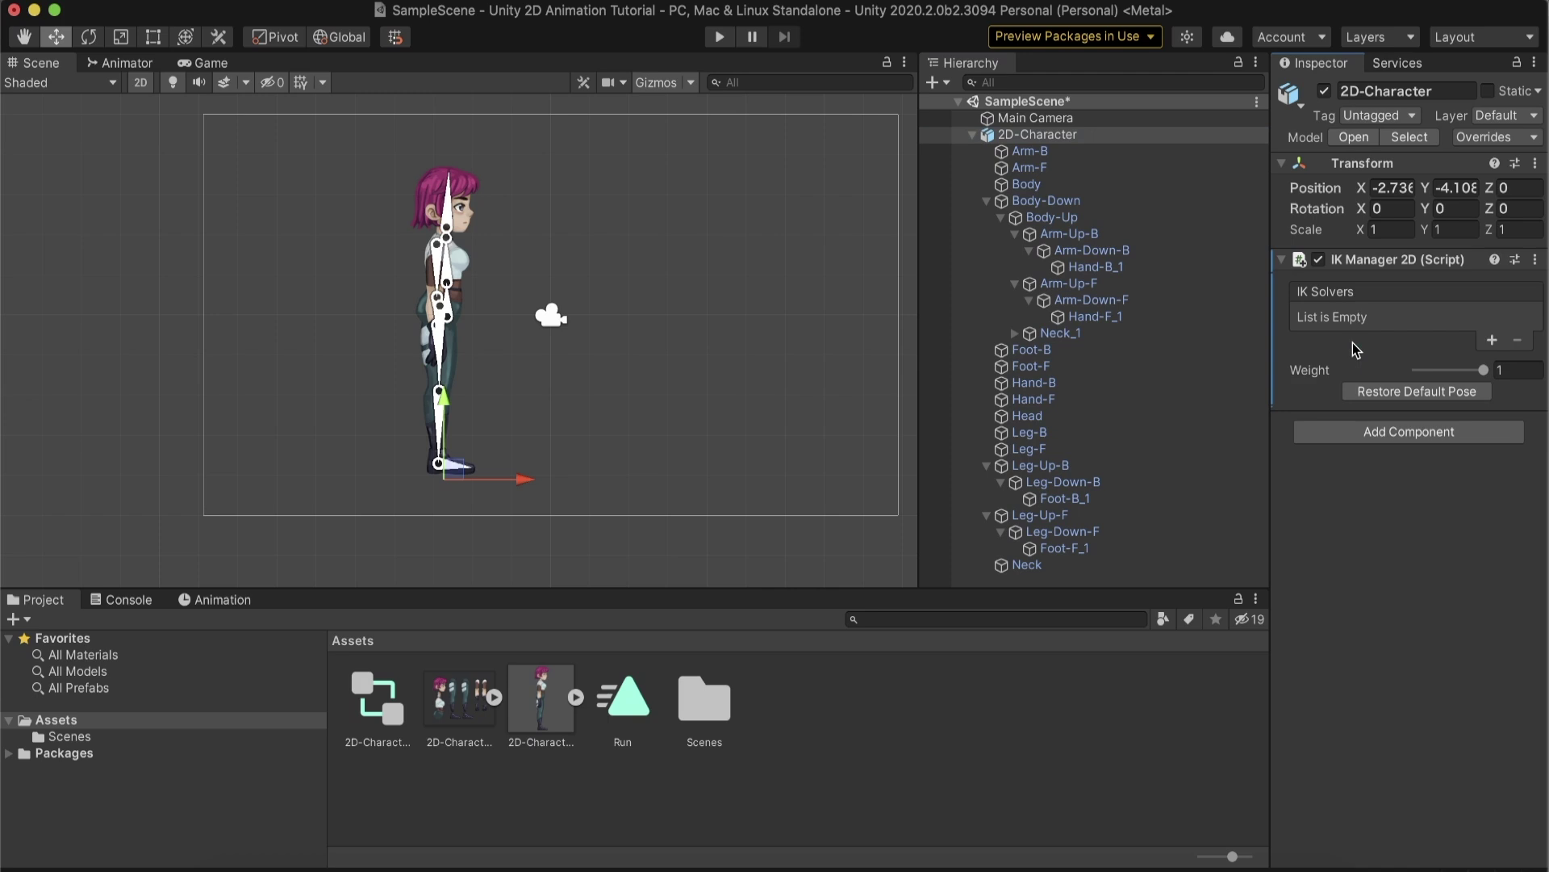
Add a Limb solver to the IK Manager 2D and rename its object Hand-F-IK.
{"action": "left_click", "coordinate": [1489, 340]}
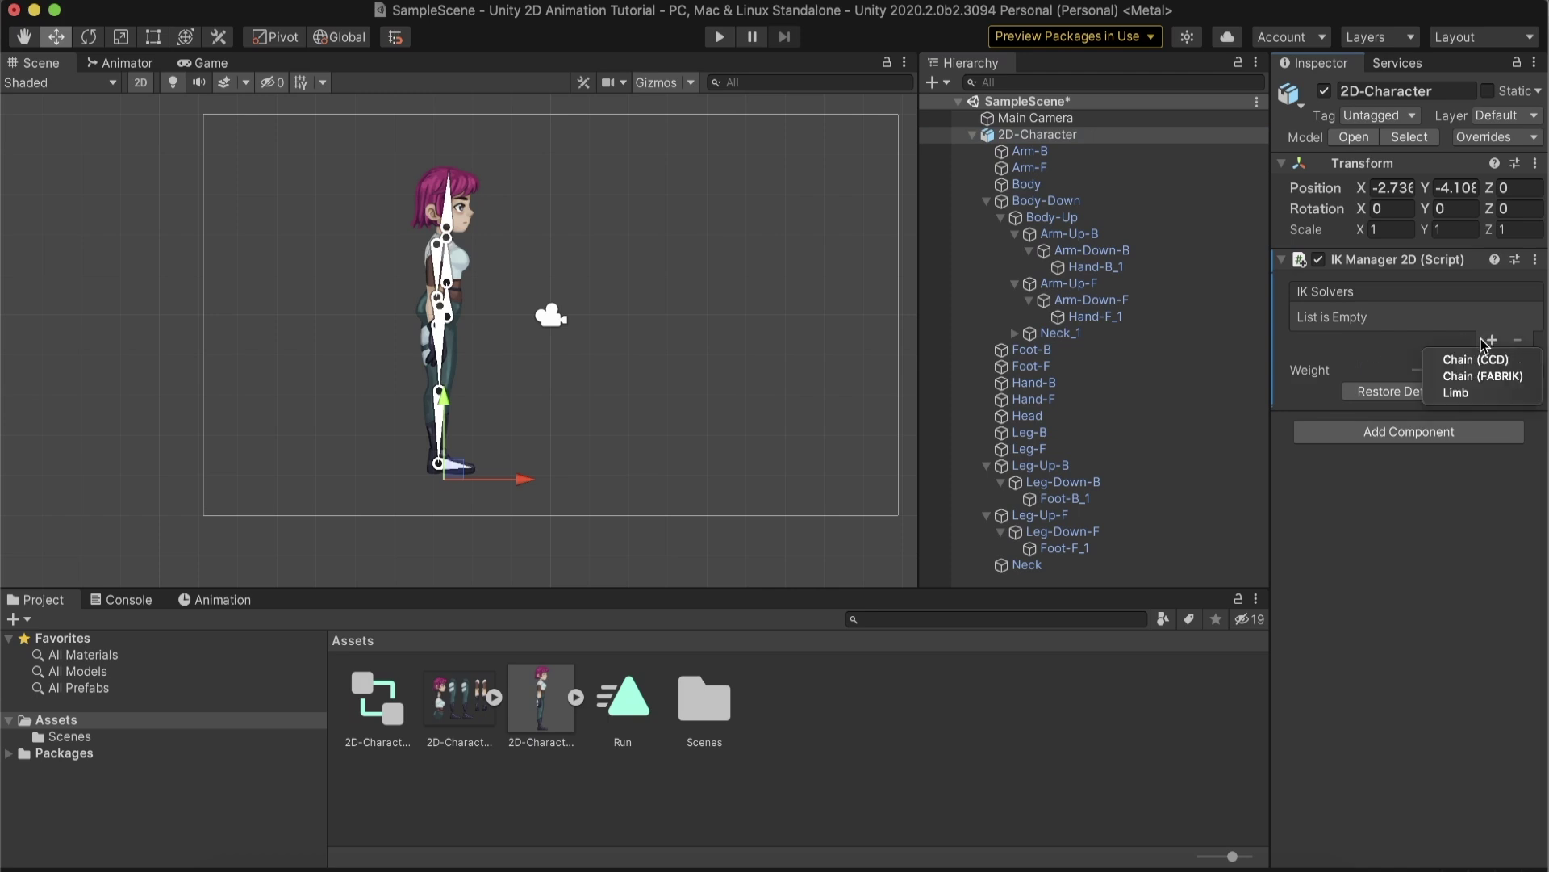
{"action": "left_click", "coordinate": [1517, 392]}
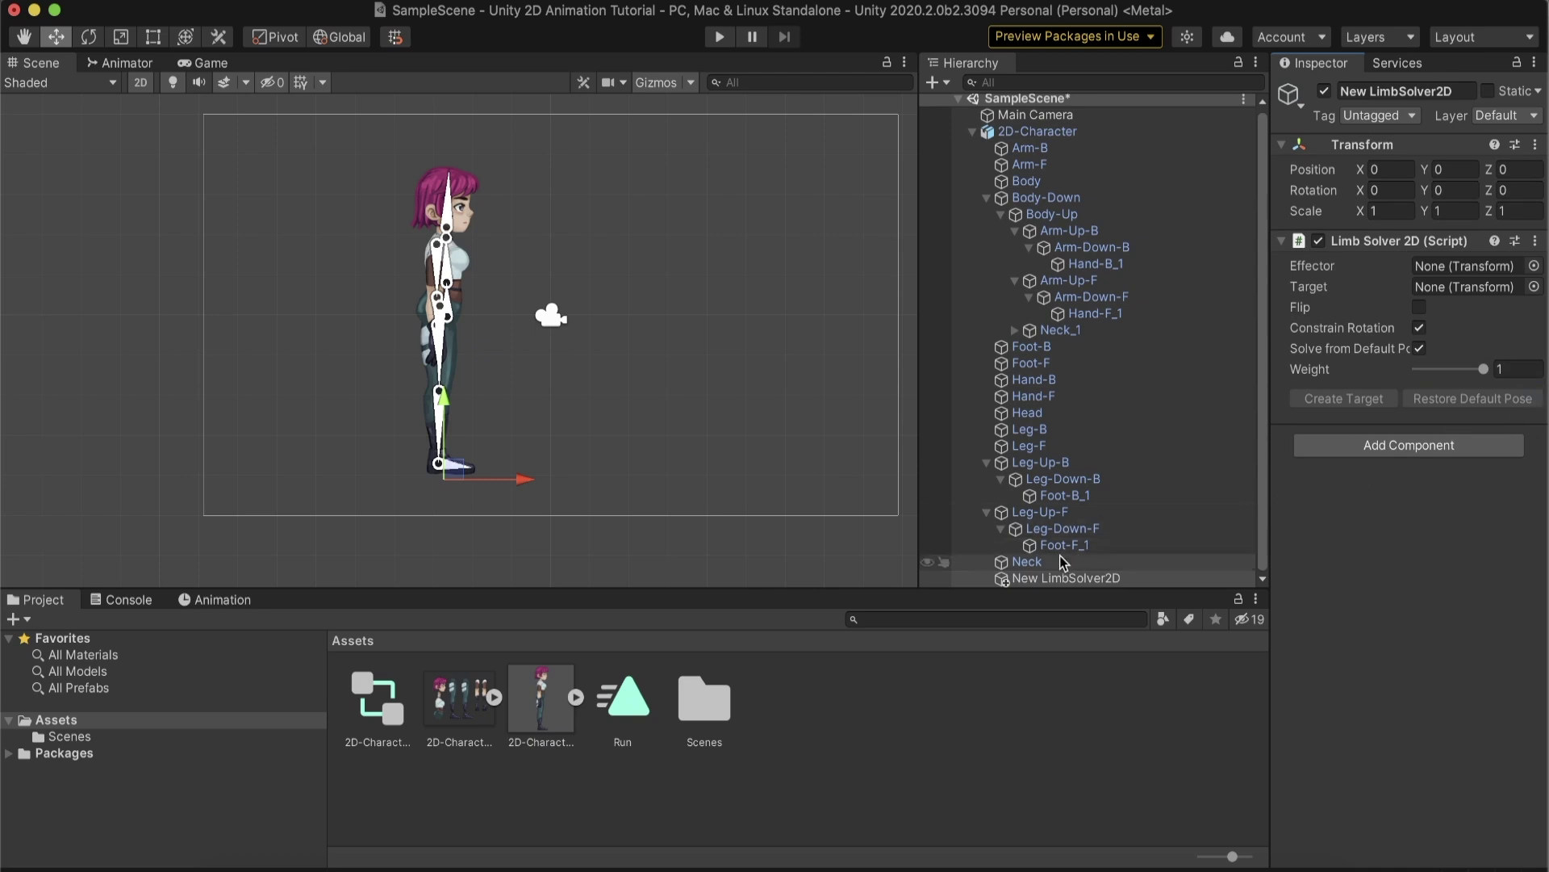
{"action": "double_click", "coordinate": [1379, 87]}
{"action": "type", "text": "Hand-F-"}
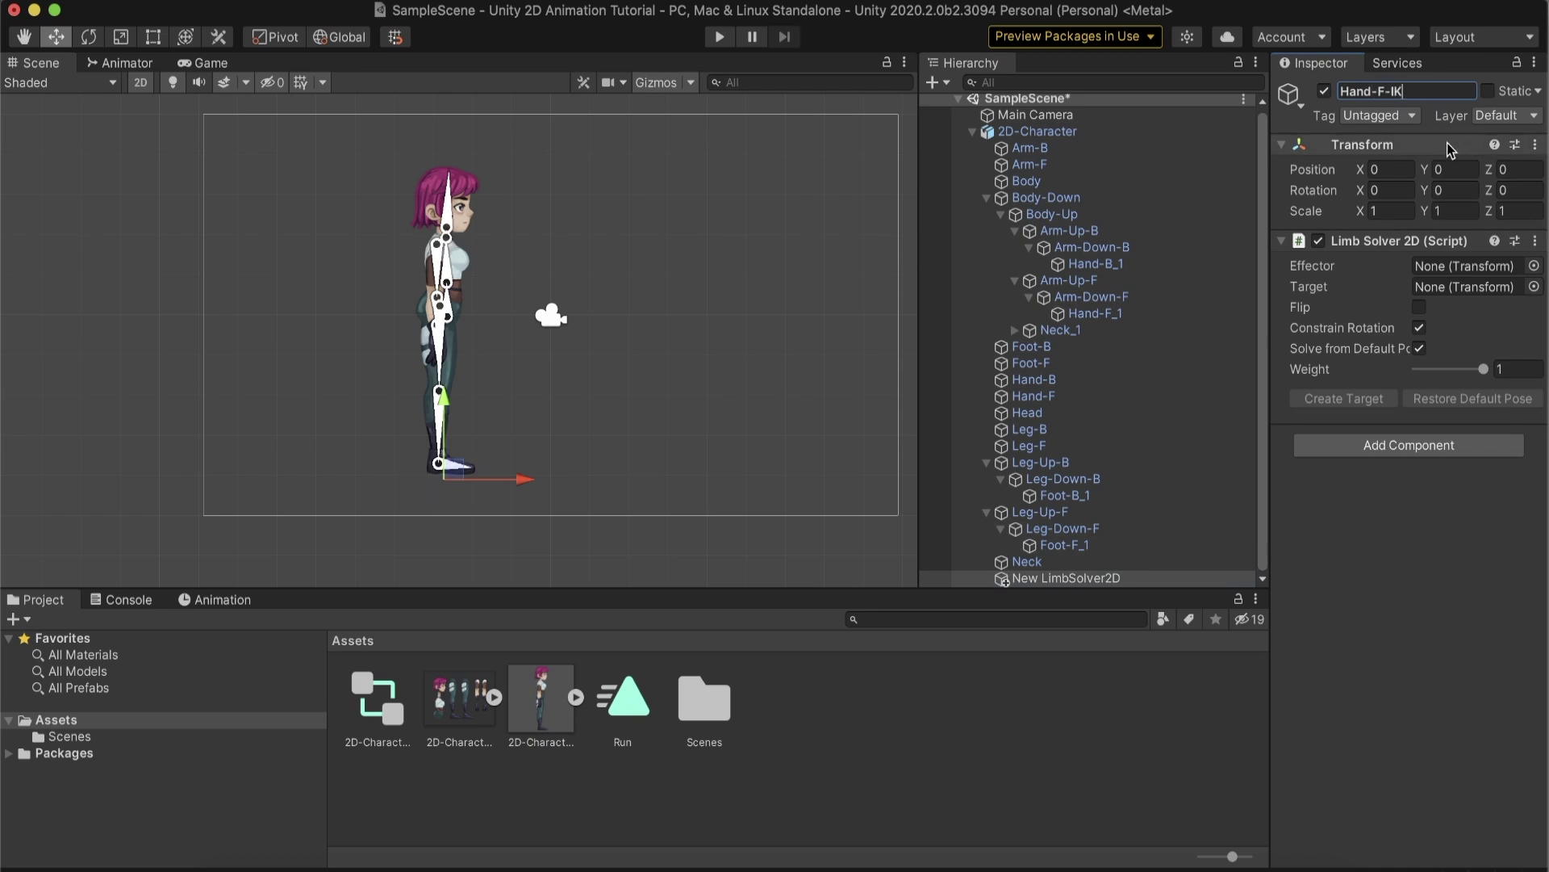
{"action": "type", "text": "IK"}
{"action": "left_click", "coordinate": [1049, 577]}
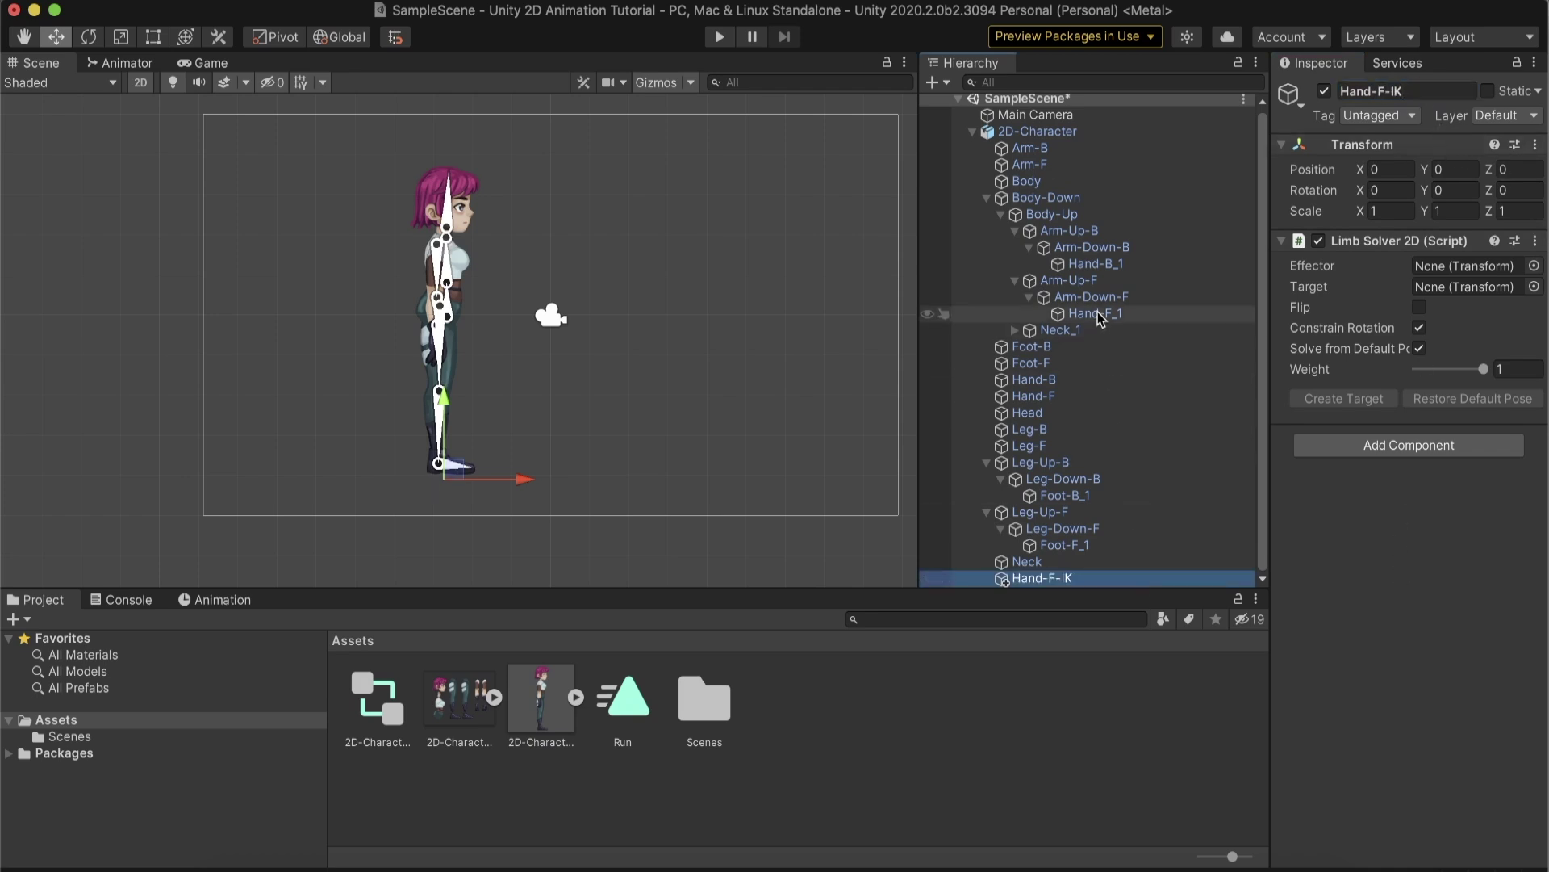
Assign Hand-F_1 as the Hand-F-IK solver's effector and create its target, revealing the new child object in the hierarchy.
{"action": "left_click_drag", "start_coordinate": [1100, 318], "coordinate": [1427, 272]}
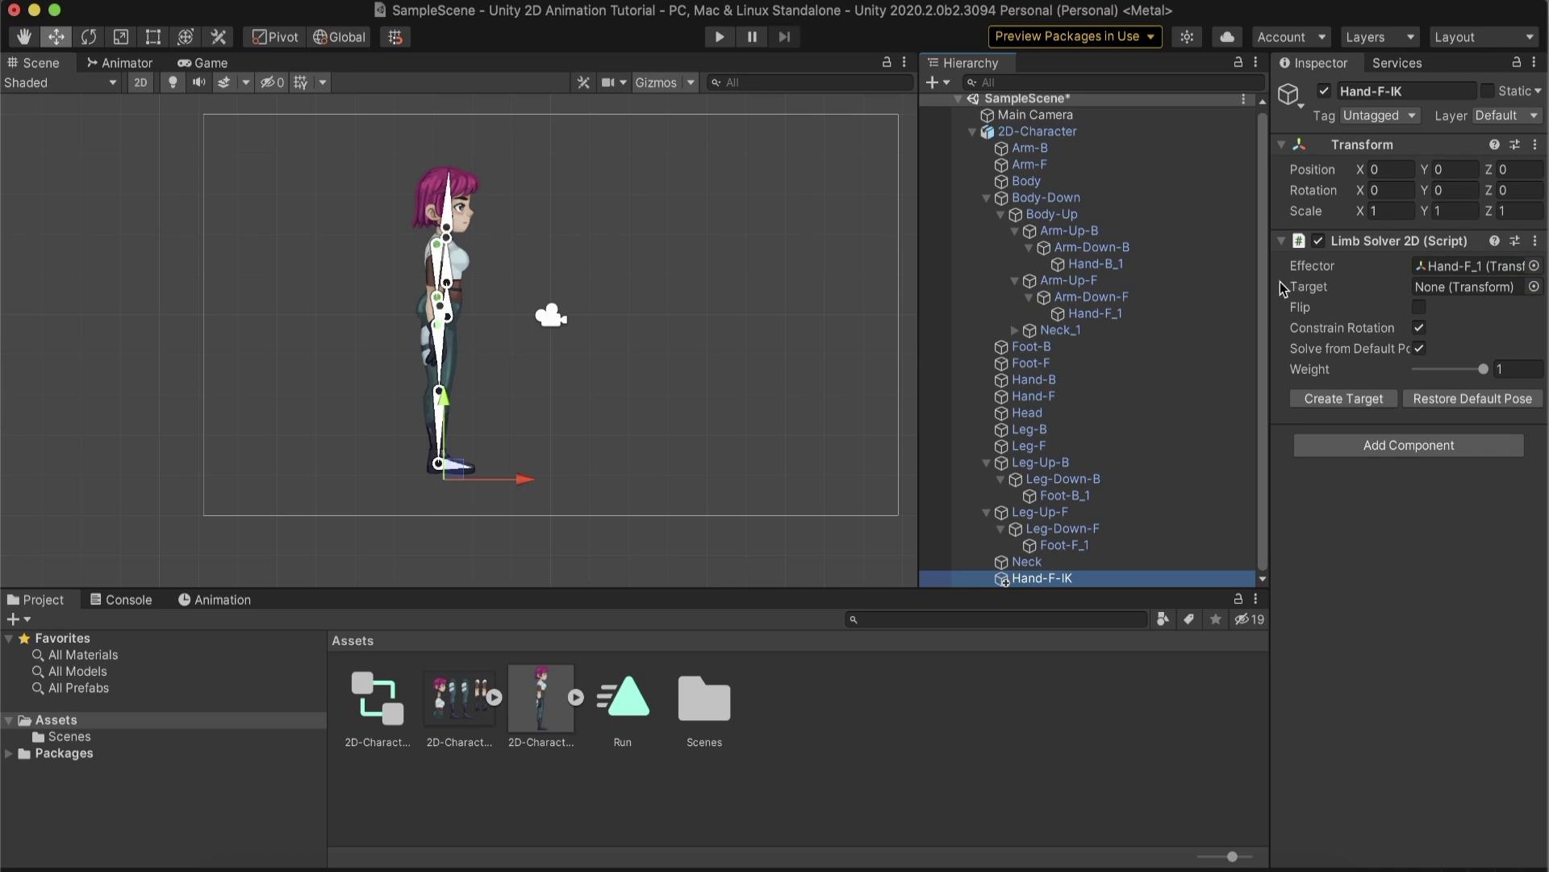
{"action": "left_click", "coordinate": [1325, 395]}
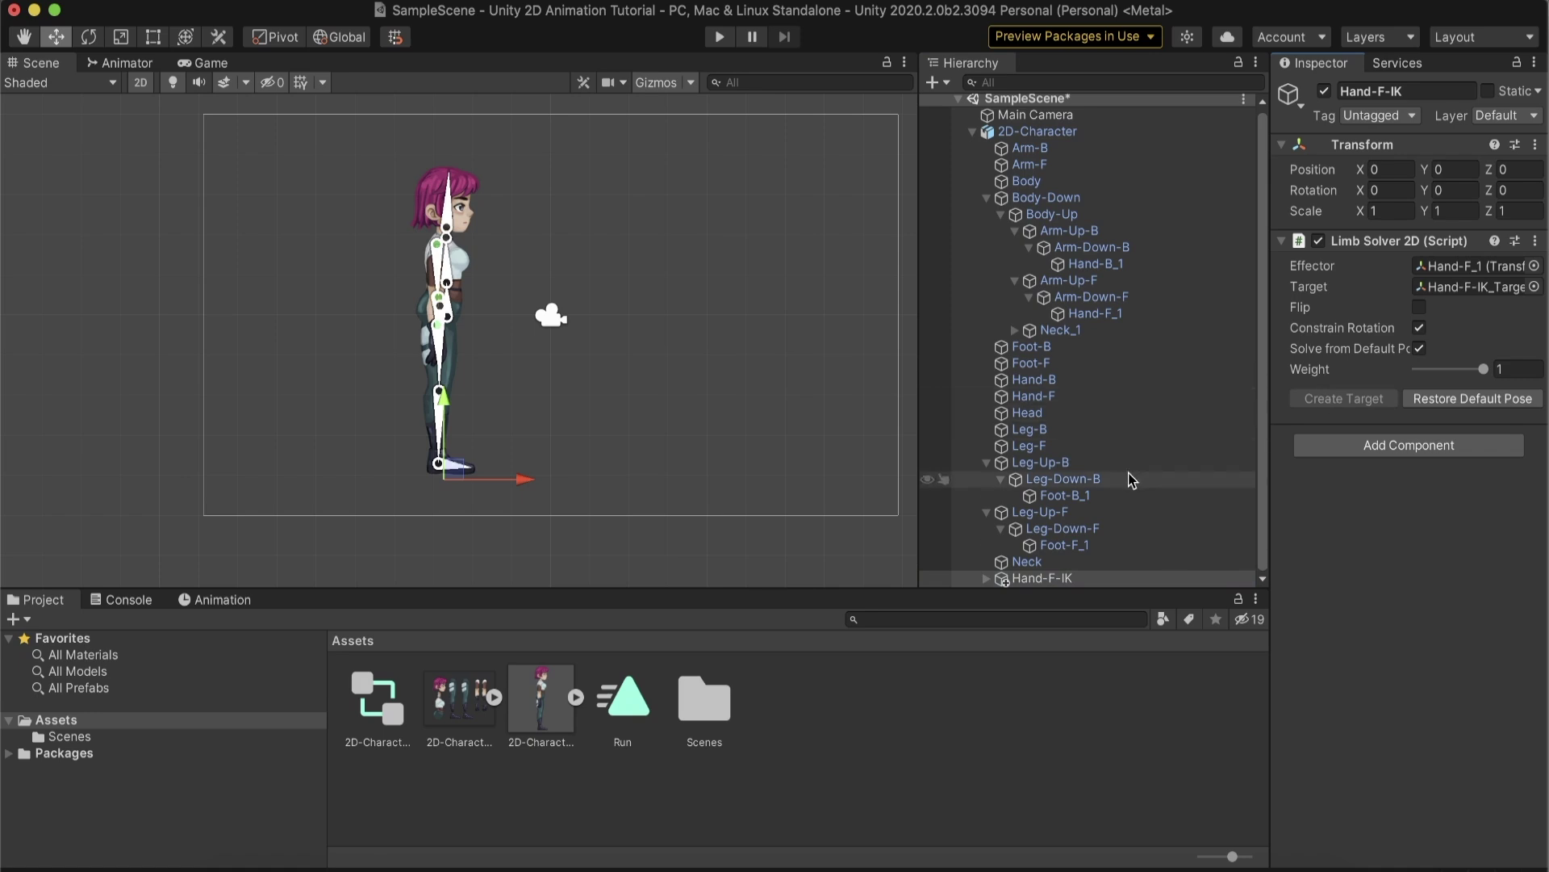
{"action": "left_click", "coordinate": [982, 578]}
{"action": "left_click", "coordinate": [986, 577]}
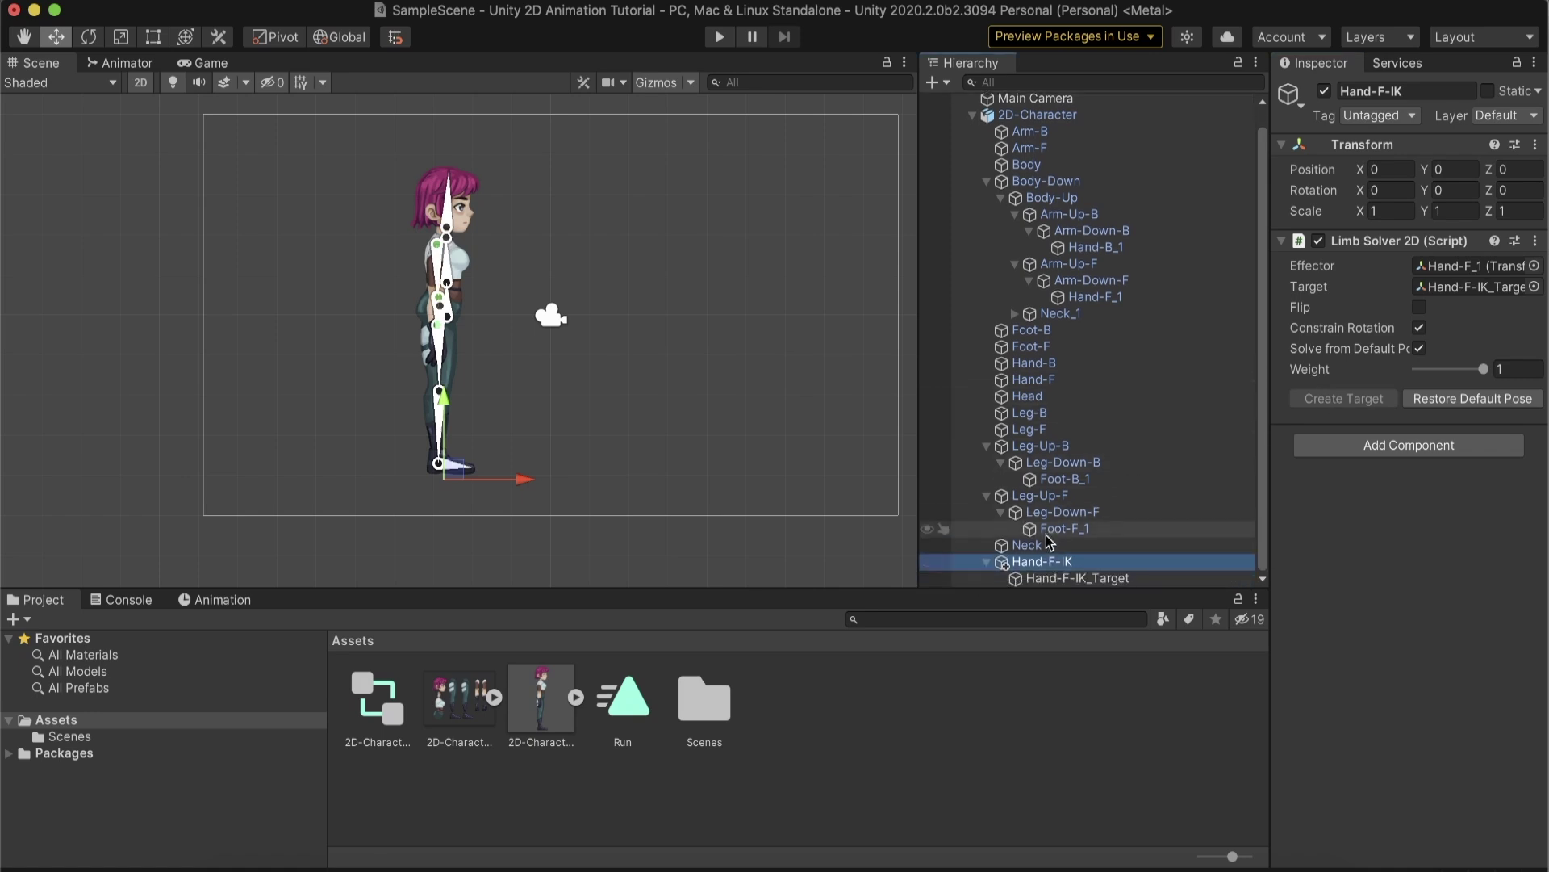
Test the front arm's IK by moving Hand-F-IK_Target up and behind the character.
{"action": "left_click", "coordinate": [1047, 579]}
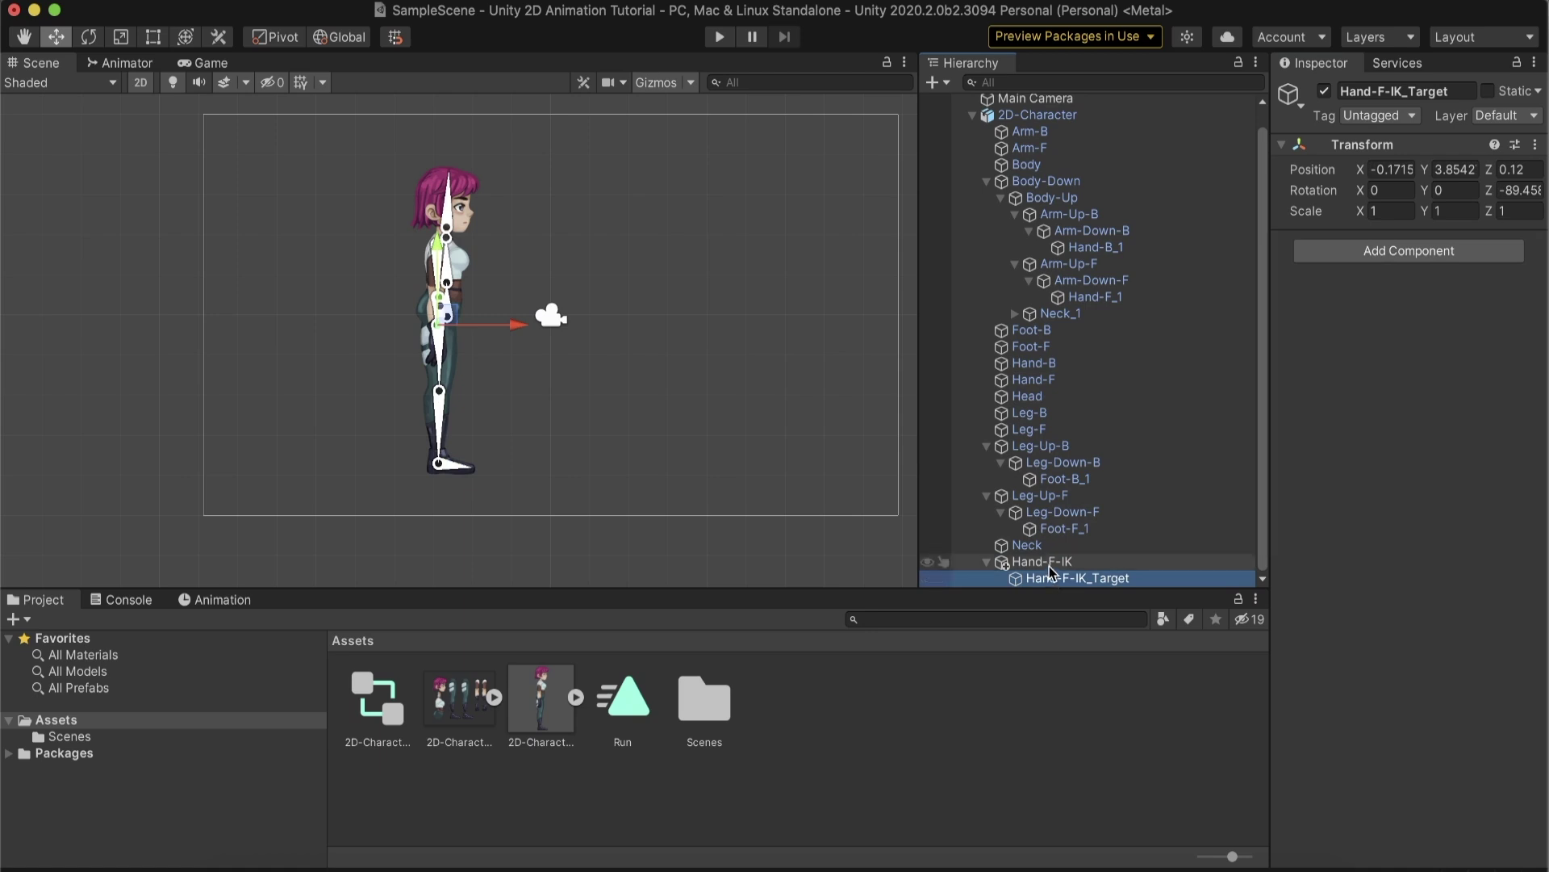
{"action": "left_click", "coordinate": [1049, 564]}
{"action": "double_click", "coordinate": [1057, 578]}
{"action": "left_click_drag", "start_coordinate": [462, 325], "coordinate": [347, 206]}
Enable Flip on the Hand-F-IK solver and raise its target to shoulder height in front of the character, then select the front hand bone.
{"action": "left_click", "coordinate": [1200, 563]}
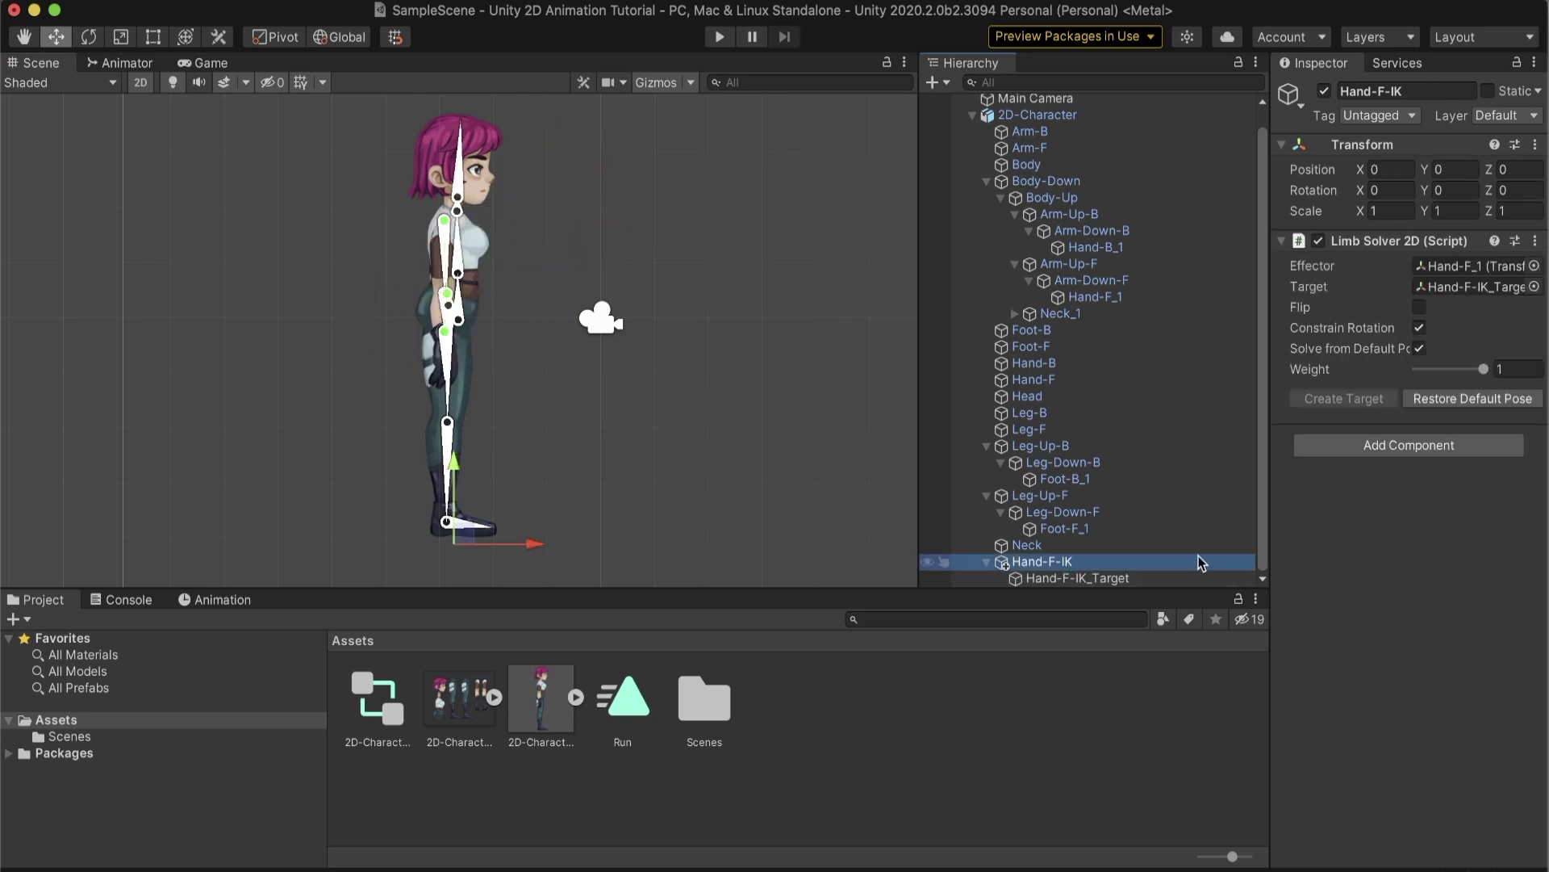
{"action": "left_click", "coordinate": [1419, 307]}
{"action": "left_click", "coordinate": [1078, 578]}
{"action": "left_click_drag", "start_coordinate": [484, 326], "coordinate": [567, 217]}
{"action": "left_click", "coordinate": [560, 253]}
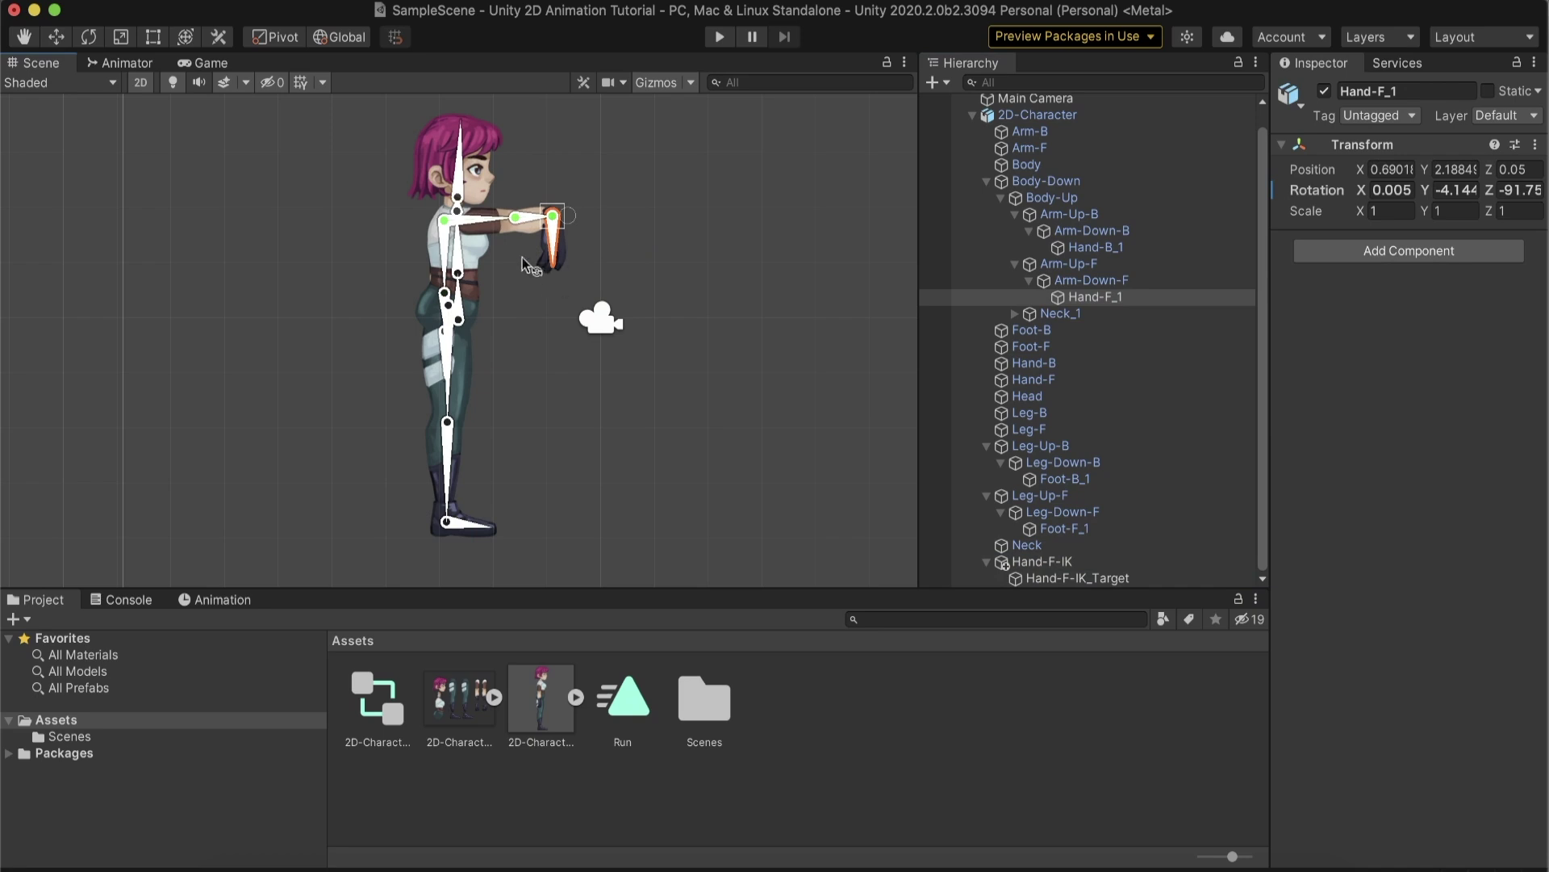
Set up a Hand-B-IK limb solver and target for the back arm, and test it by raising the target in front of the character.
{"action": "left_click", "coordinate": [1077, 578]}
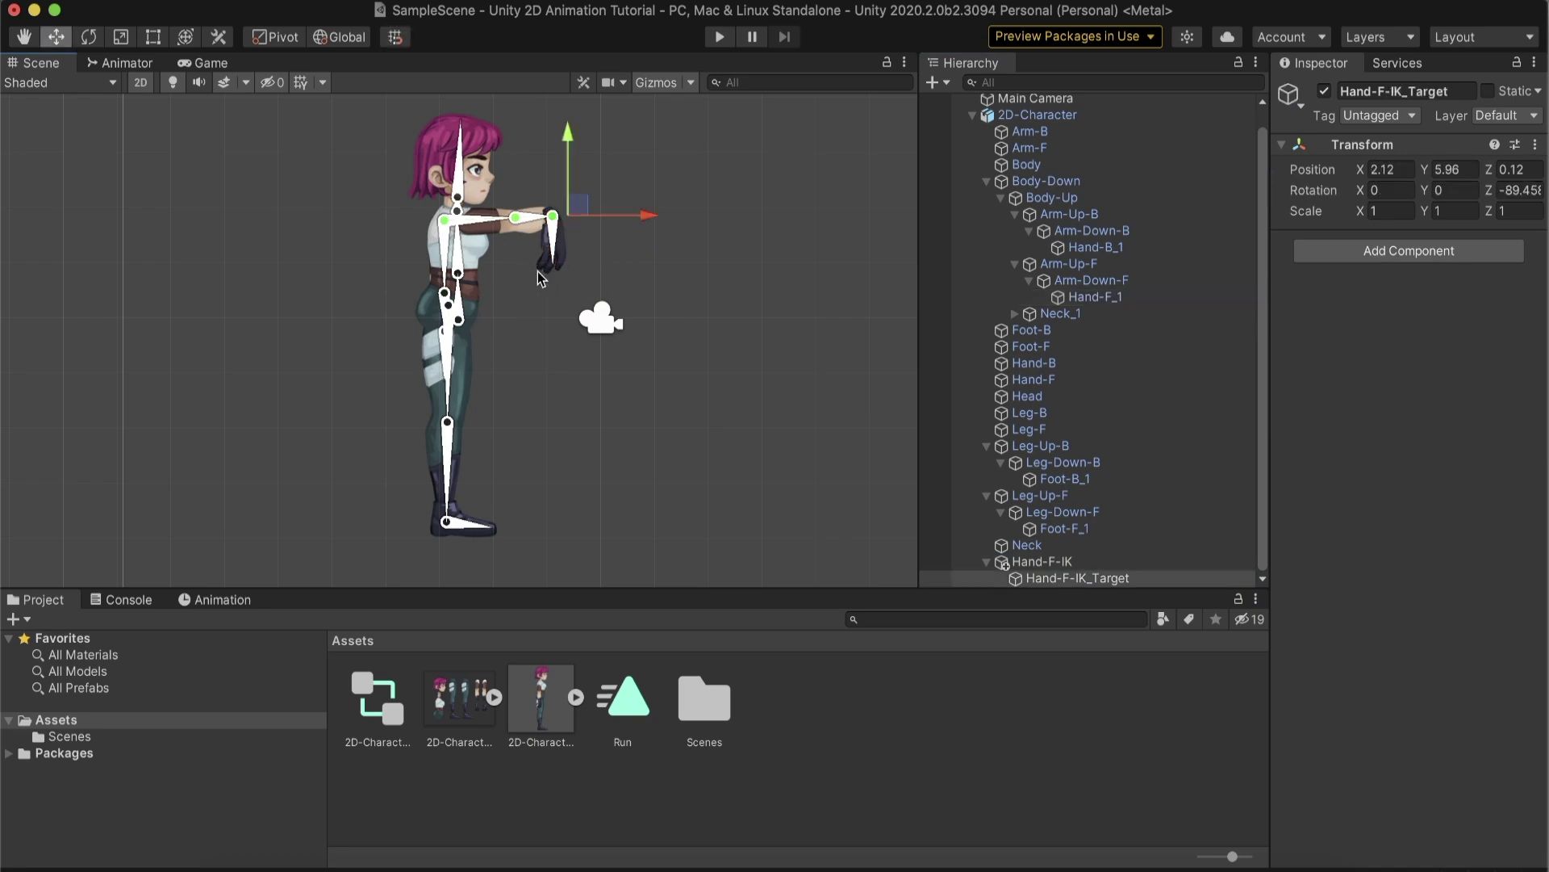
{"action": "left_click", "coordinate": [1041, 561]}
{"action": "left_click_drag", "start_coordinate": [444, 331], "coordinate": [554, 163]}
{"action": "left_click", "coordinate": [1456, 396]}
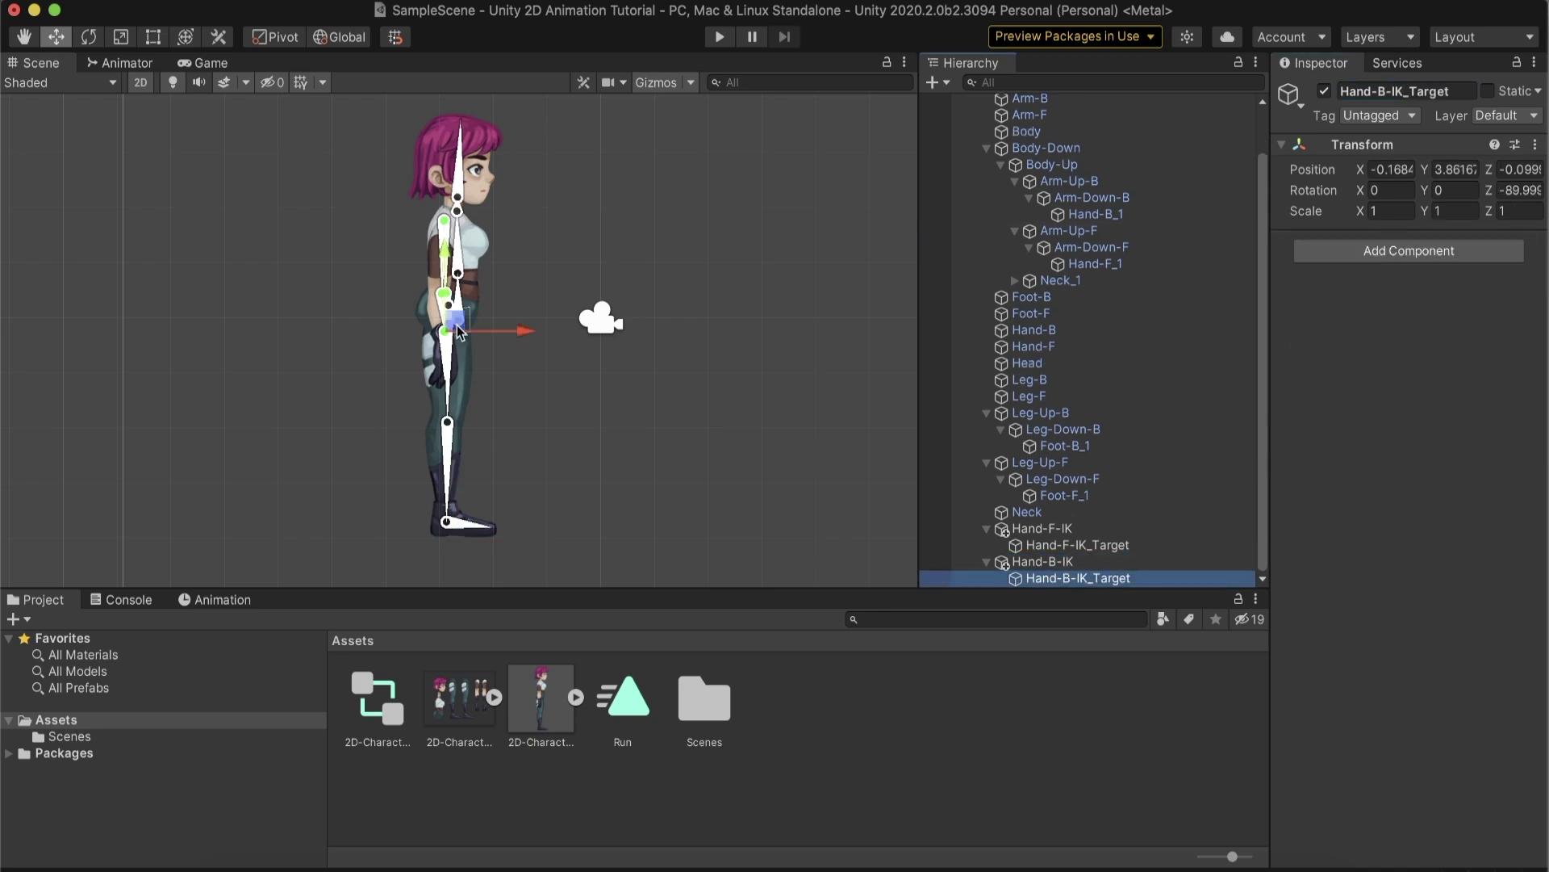
Add the Leg-F-IK and Leg-B-IK limb solvers to the IK Manager 2D and test the front leg by pulling its foot up and forward.
{"action": "left_click", "coordinate": [1492, 367]}
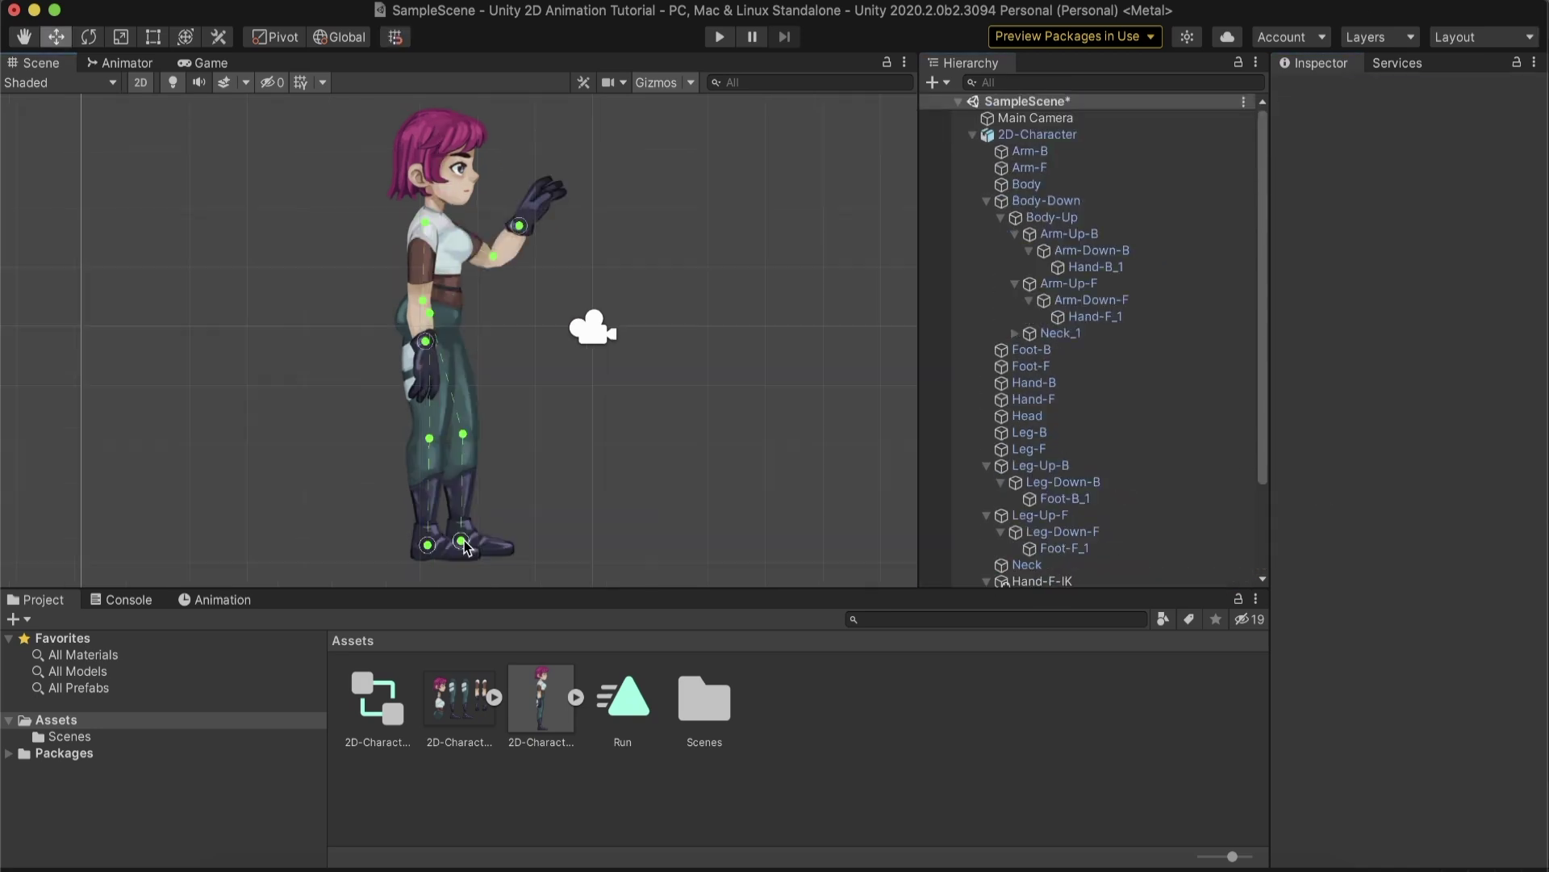
{"action": "left_click_drag", "start_coordinate": [464, 537], "coordinate": [524, 468]}
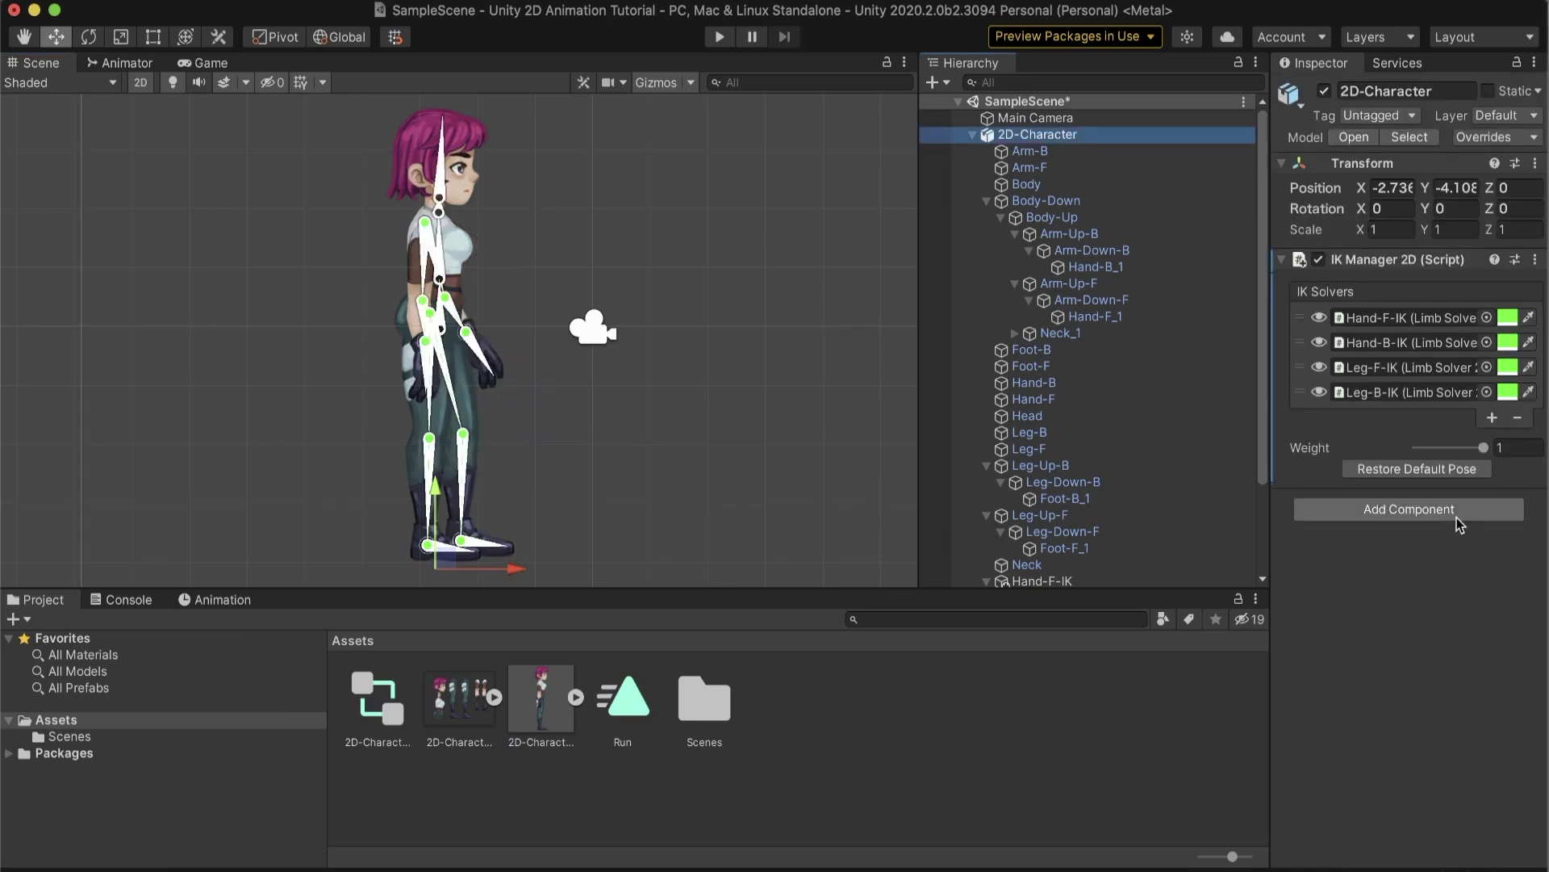
Add an Animator component to 2D-Character and assign the character's animator controller from Assets as its Controller.
{"action": "left_click", "coordinate": [1457, 518]}
{"action": "type", "text": "an"}
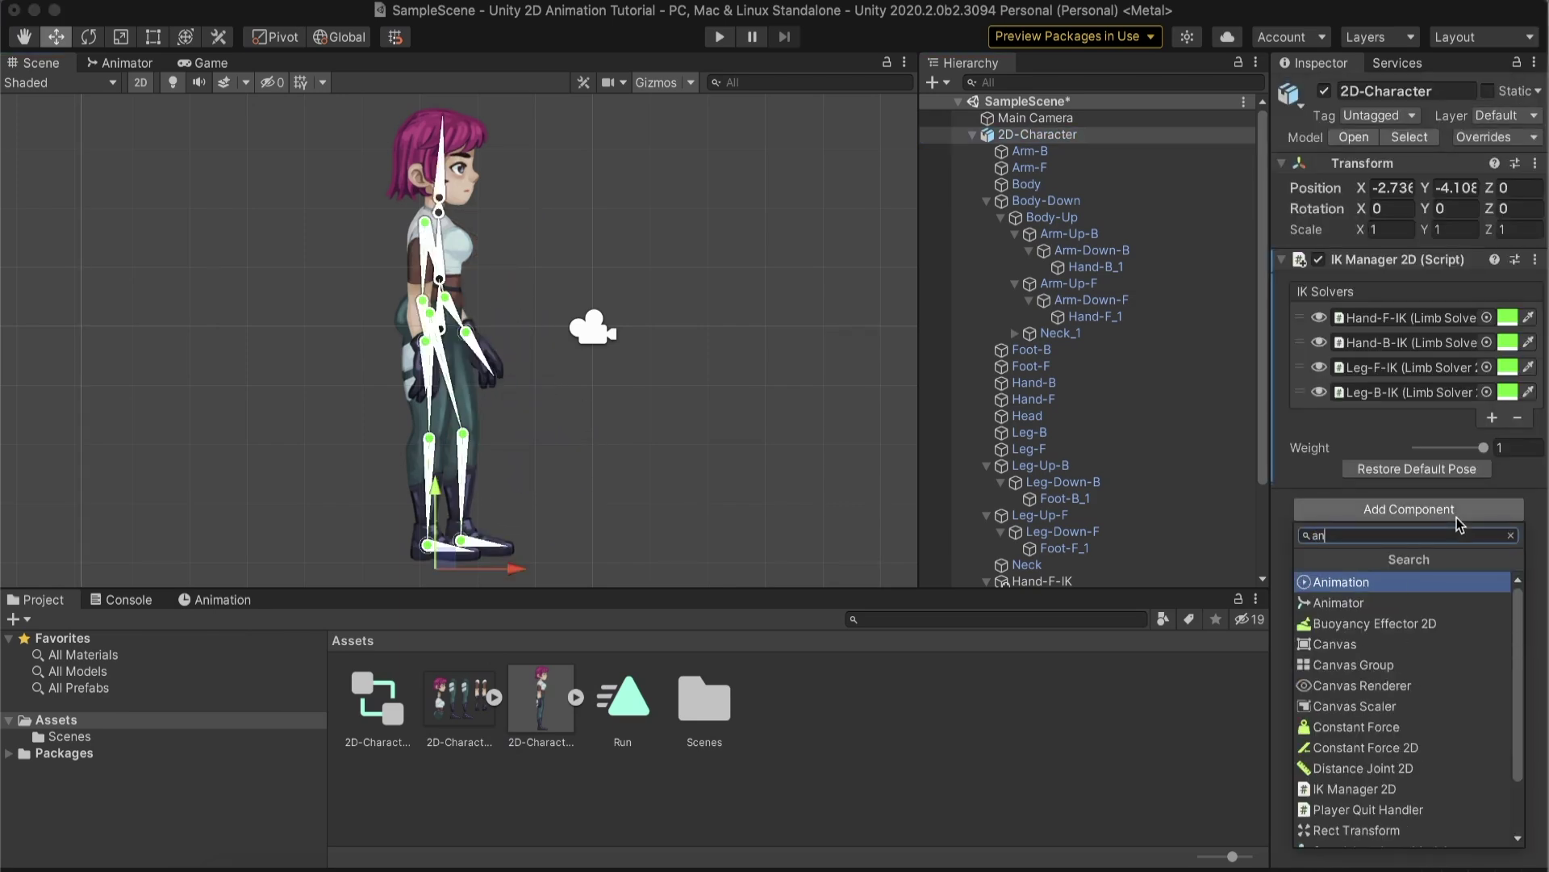
{"action": "left_click", "coordinate": [1446, 602]}
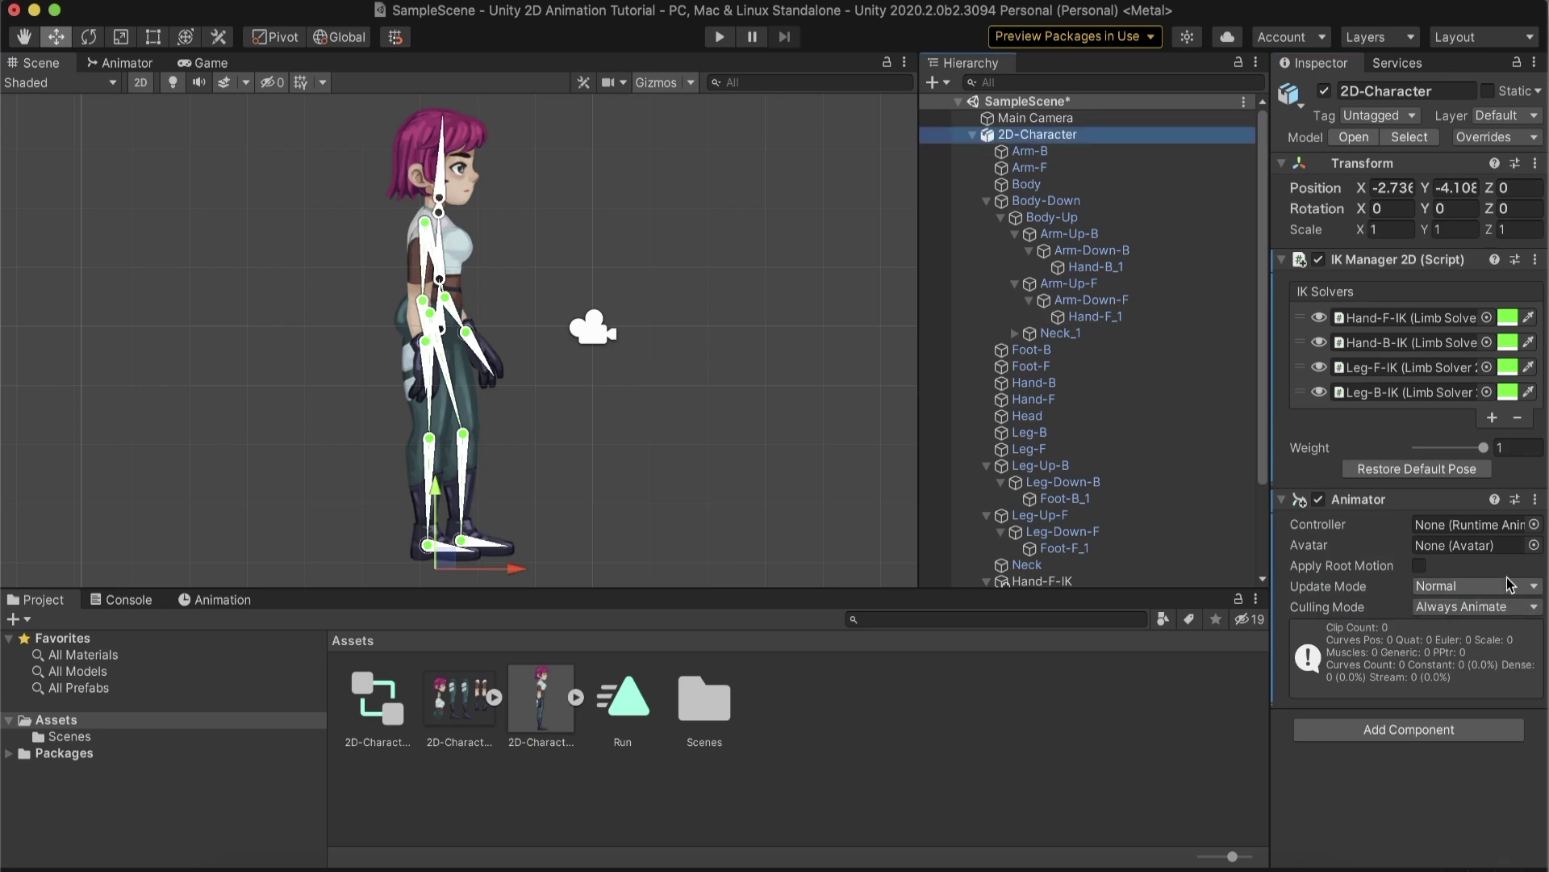
{"action": "left_click_drag", "start_coordinate": [372, 722], "coordinate": [1470, 525]}
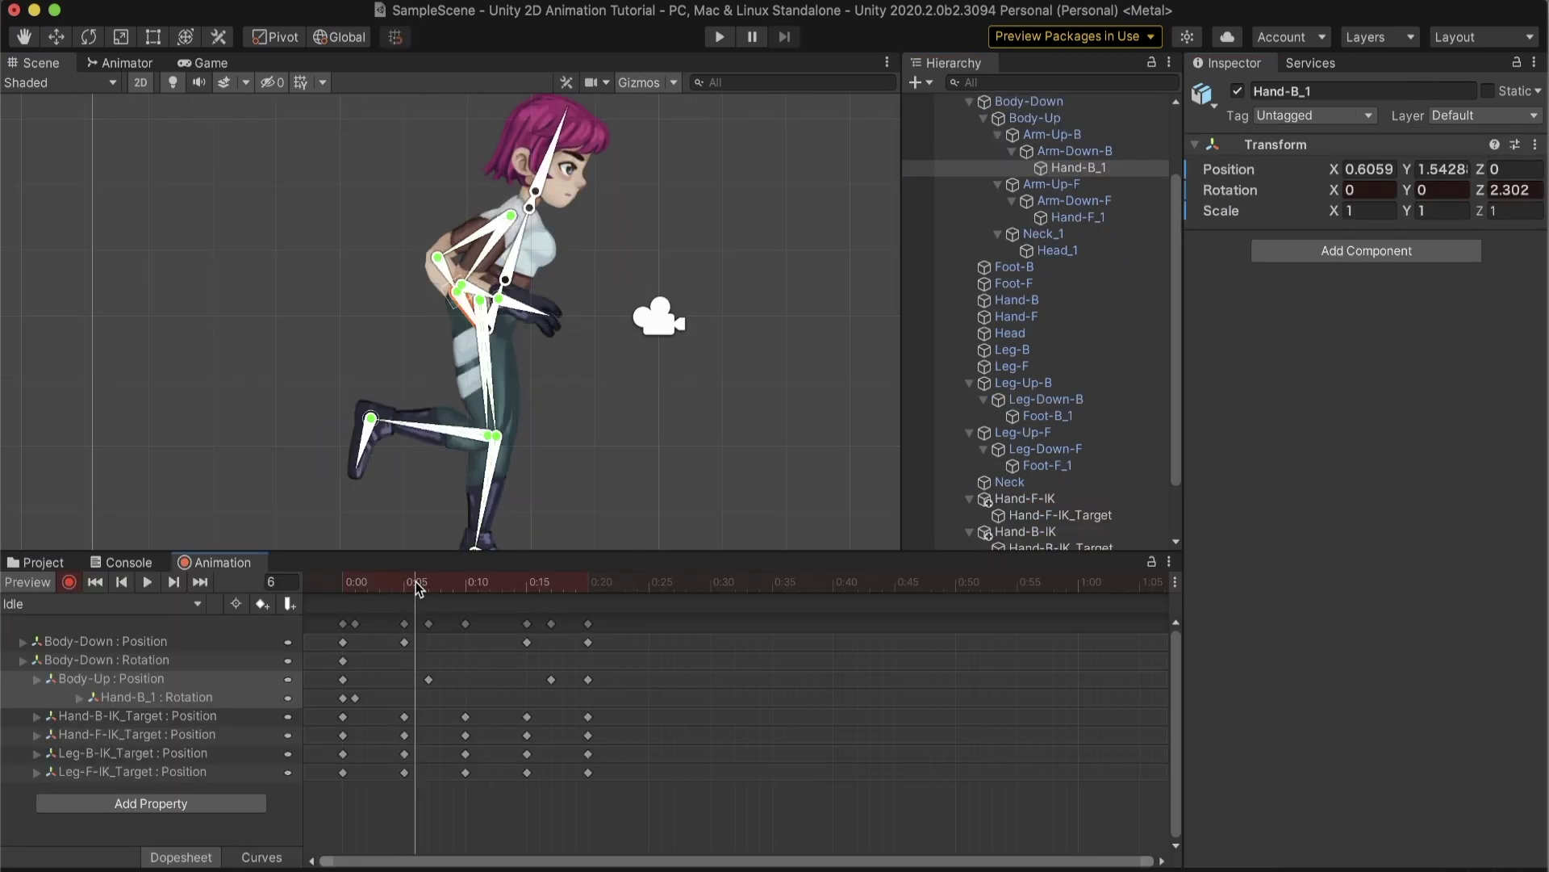
Scrub the animation timeline a few frames forward from frame 6 to preview the character's running pose.
{"action": "left_click_drag", "start_coordinate": [415, 589], "coordinate": [442, 594]}
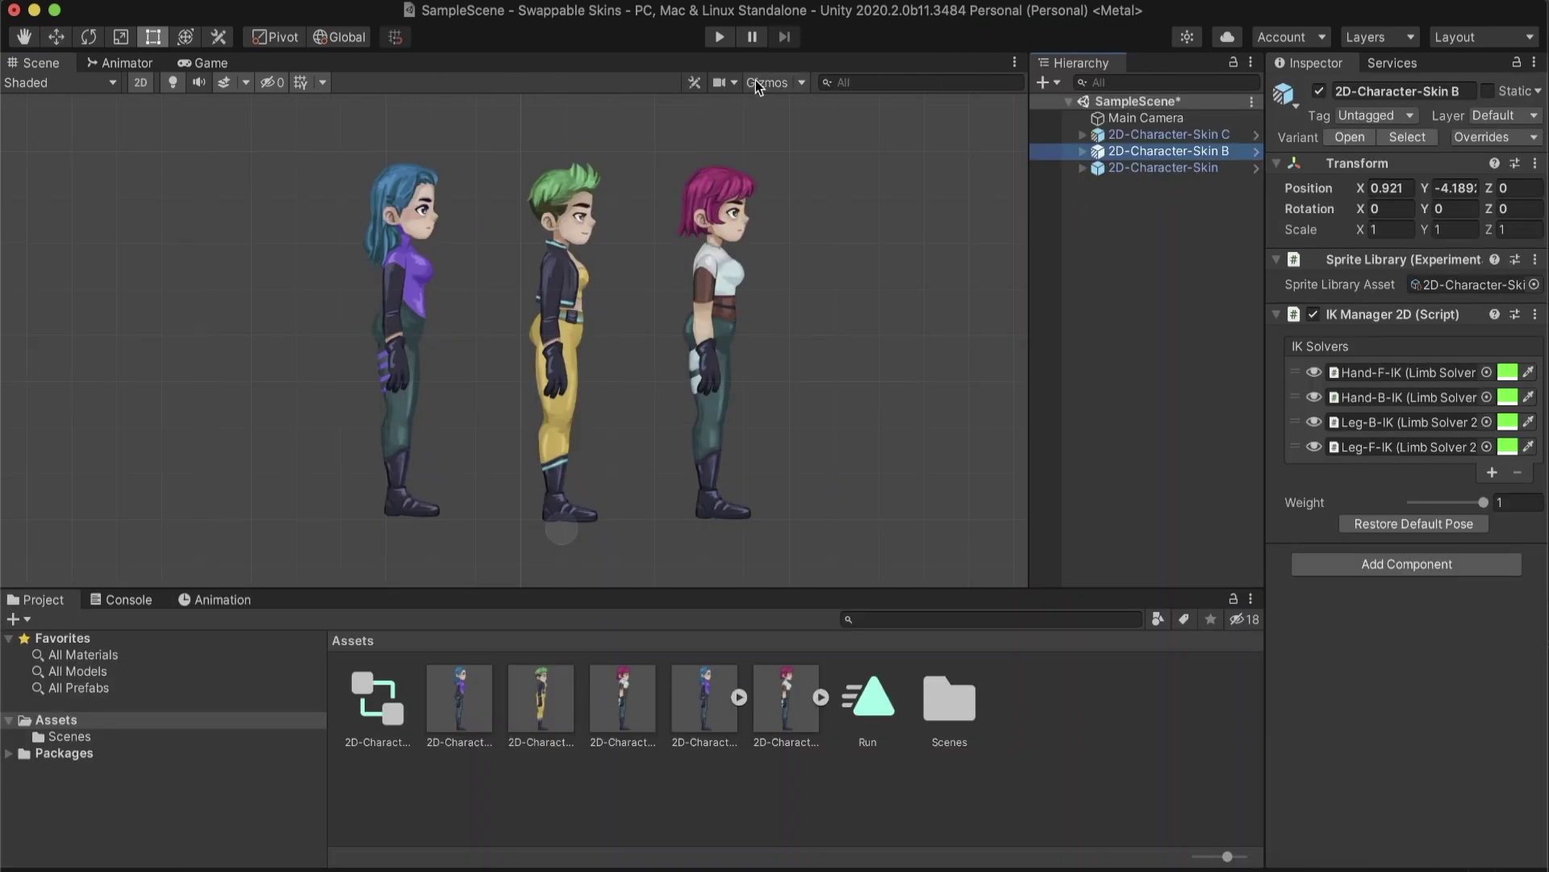
Show the scene gizmos, inspect the rigs of 2D-Character-Skin and 2D-Character-Skin C, and run the scene.
{"action": "left_click", "coordinate": [757, 81]}
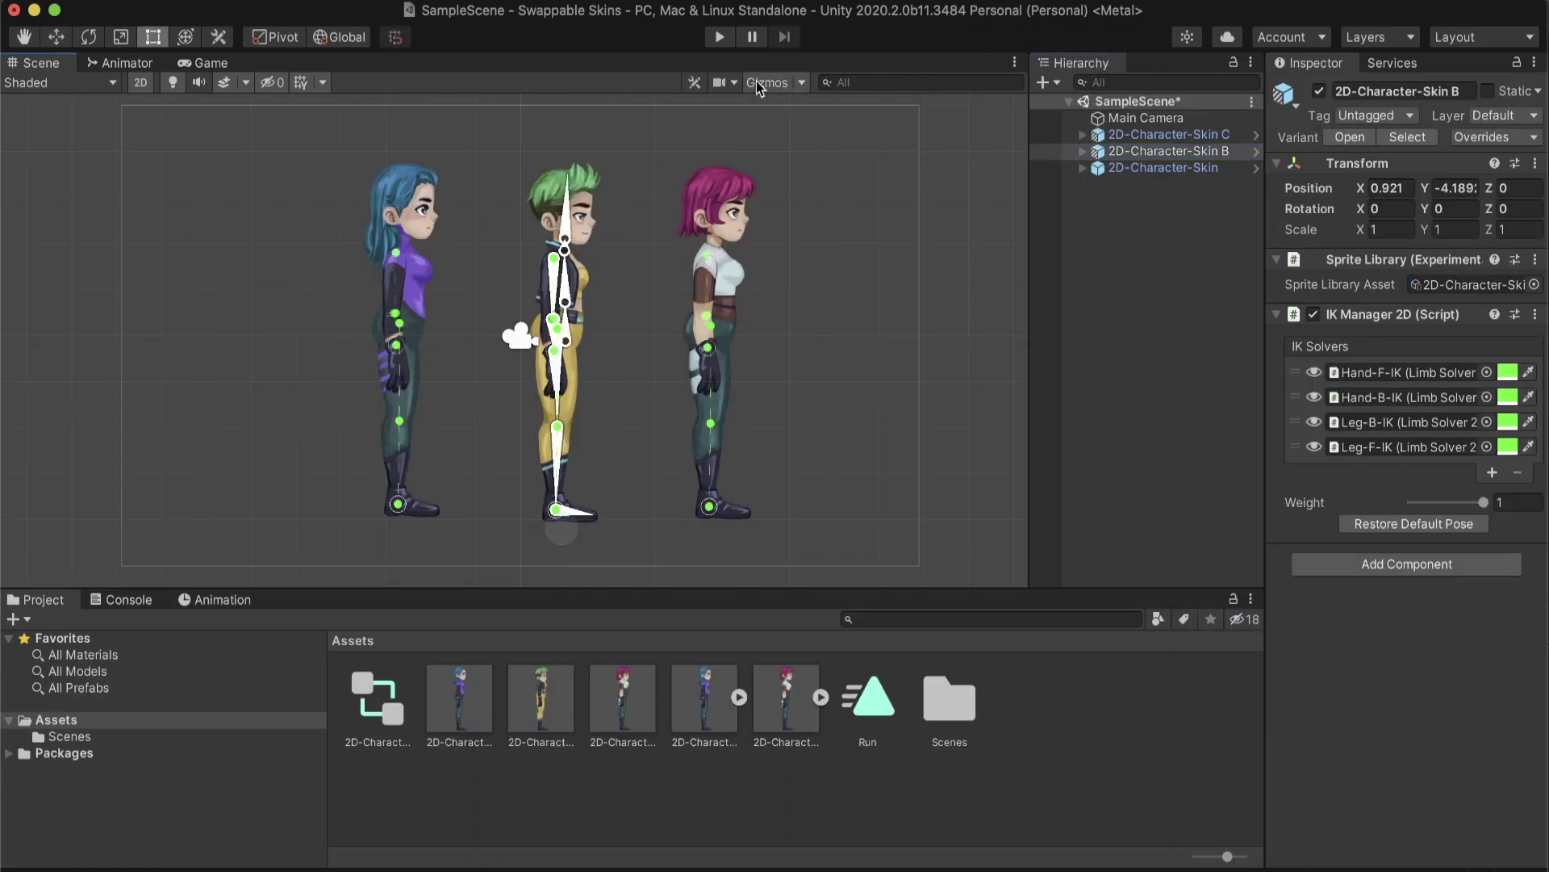
{"action": "left_click", "coordinate": [1128, 171]}
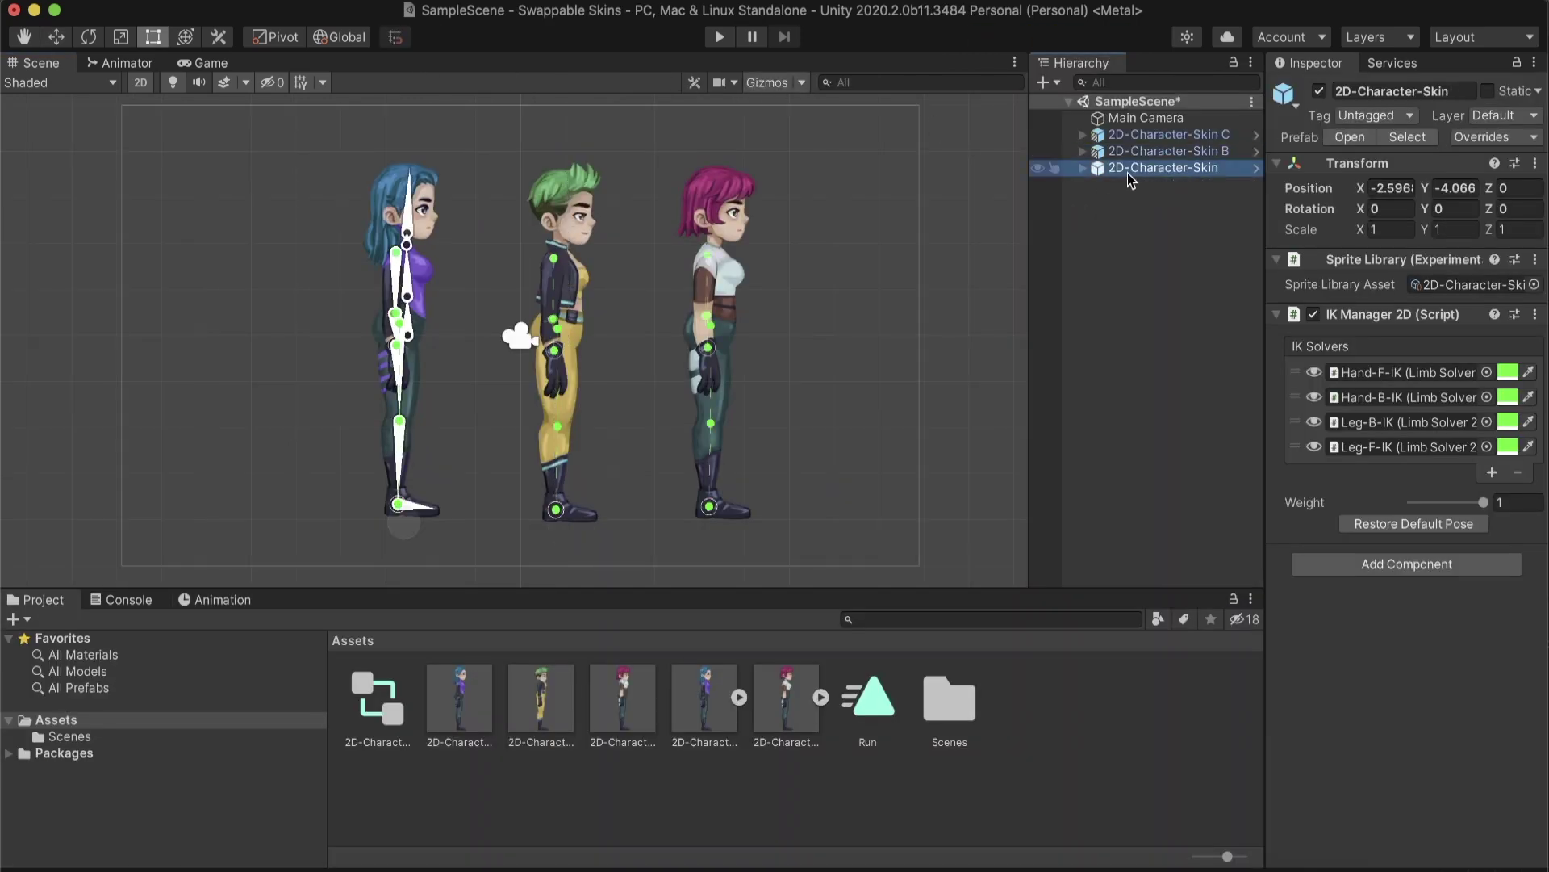
{"action": "left_click", "coordinate": [1140, 129]}
{"action": "key", "text": "super+p"}
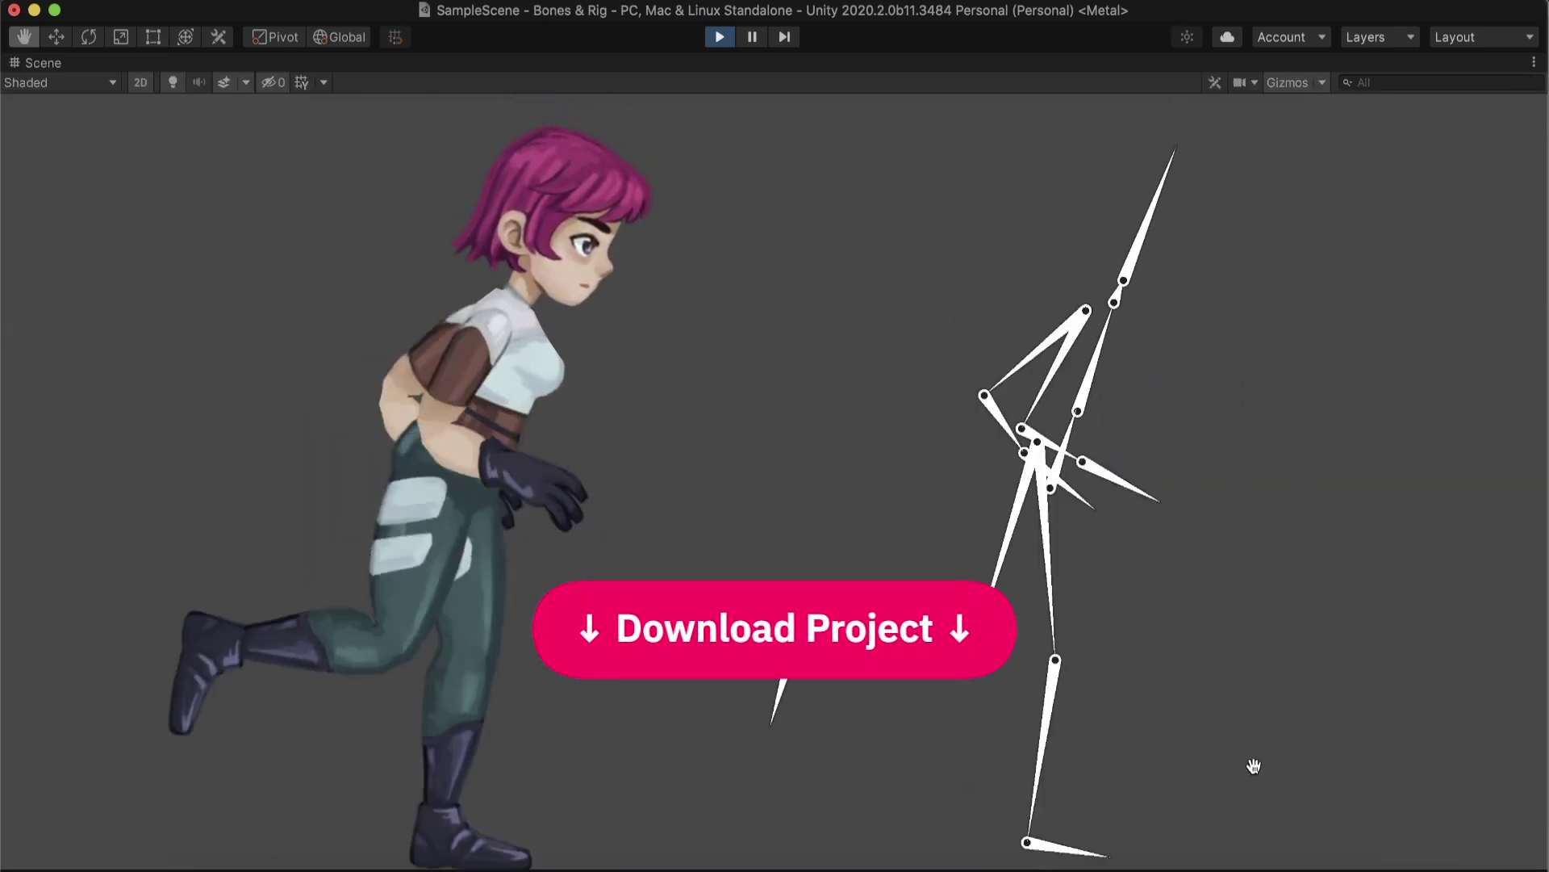
{"action": "key", "text": "t"}
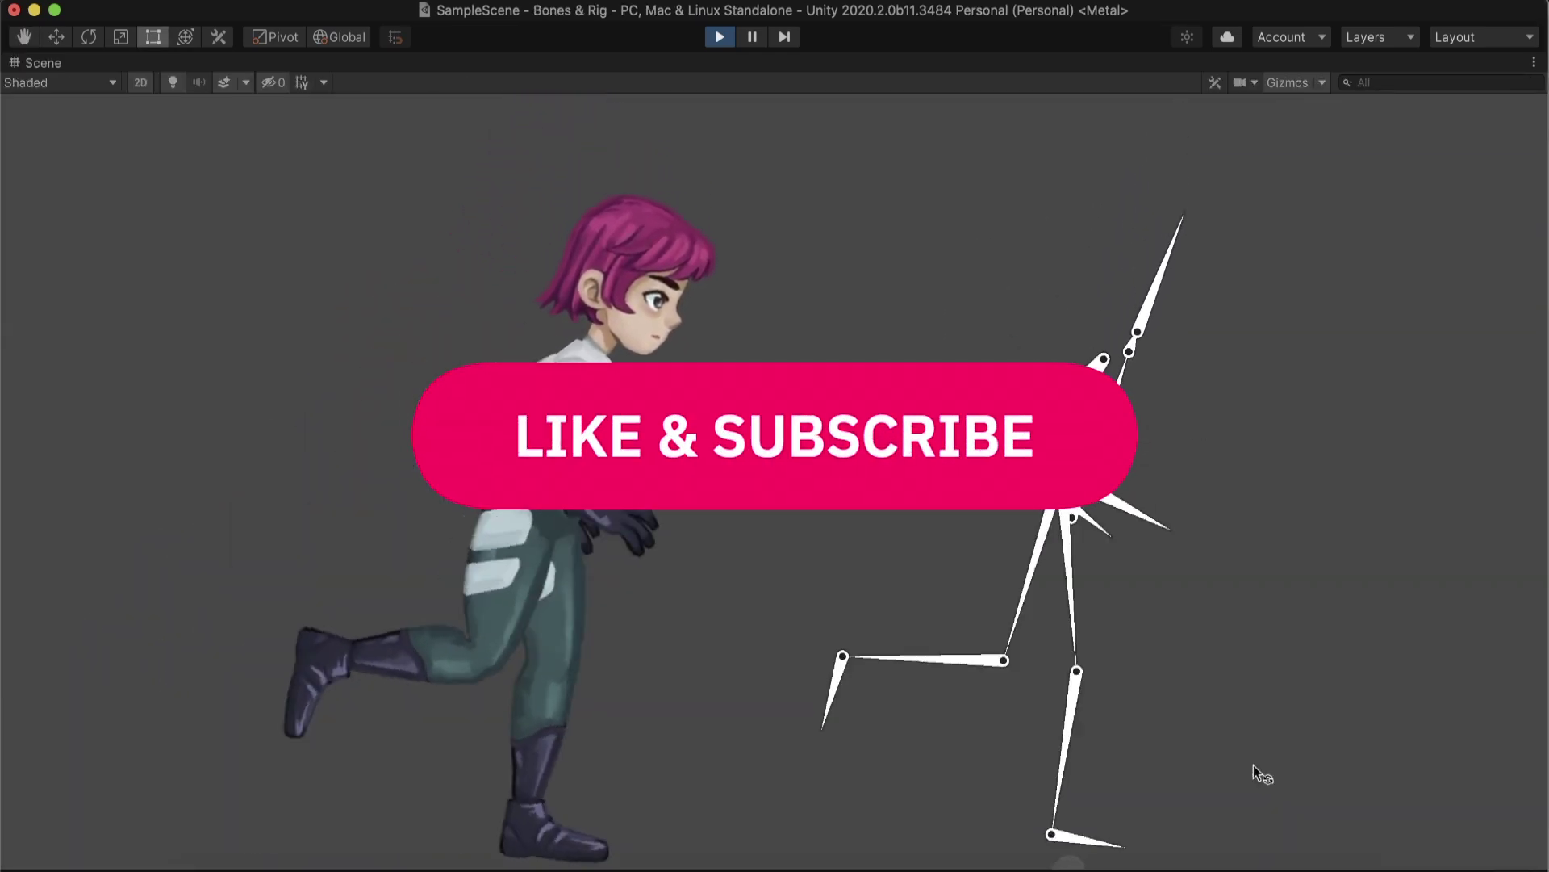
{"action": "key", "text": "q"}
{"action": "left_click_drag", "start_coordinate": [1214, 721], "coordinate": [1171, 721]}
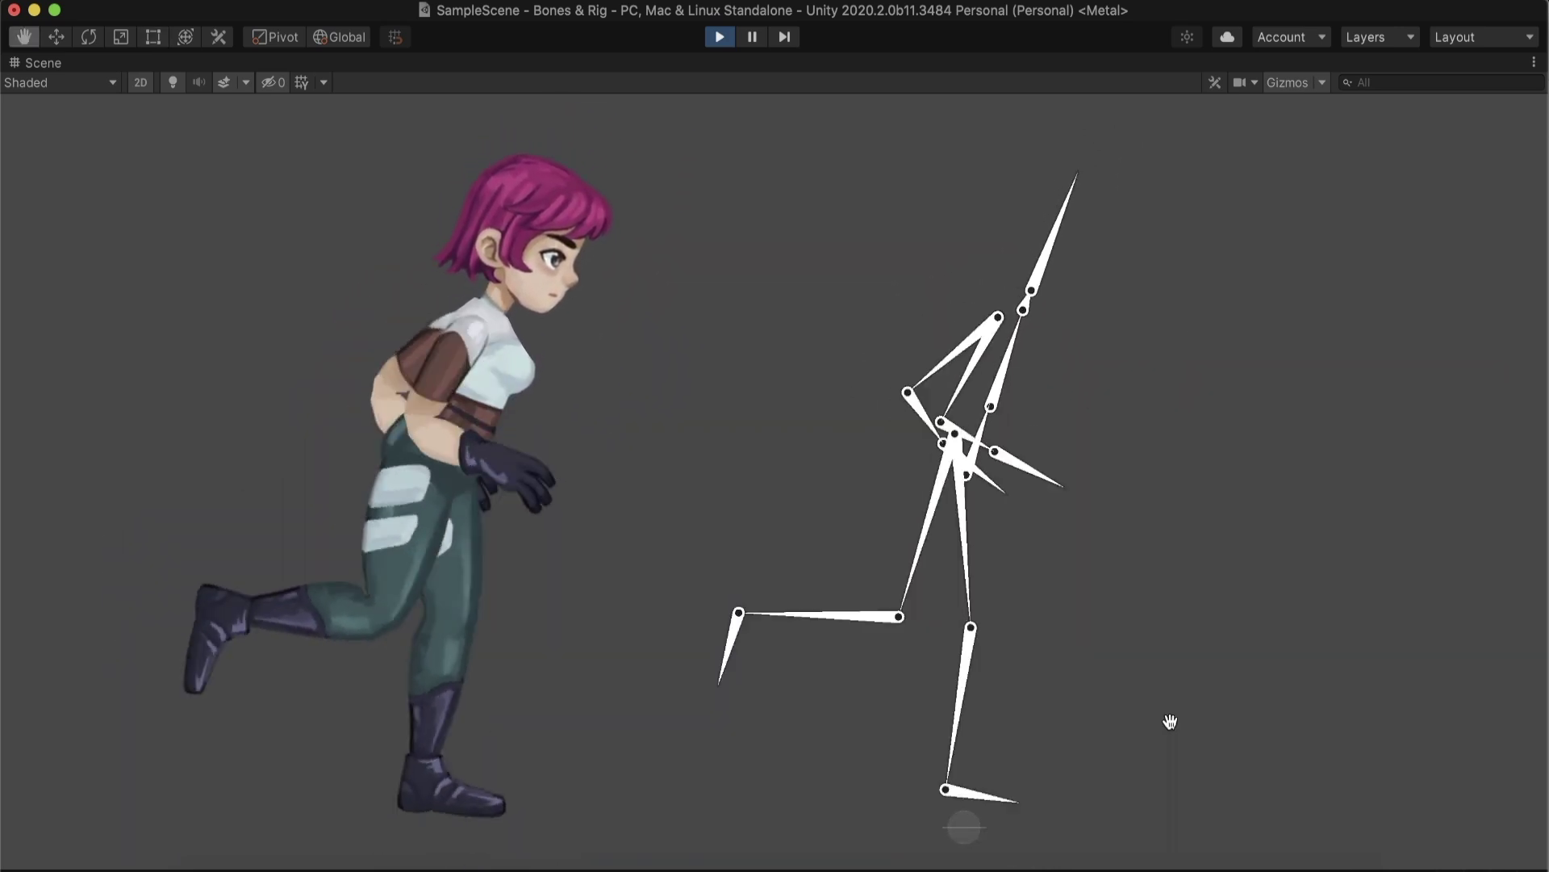